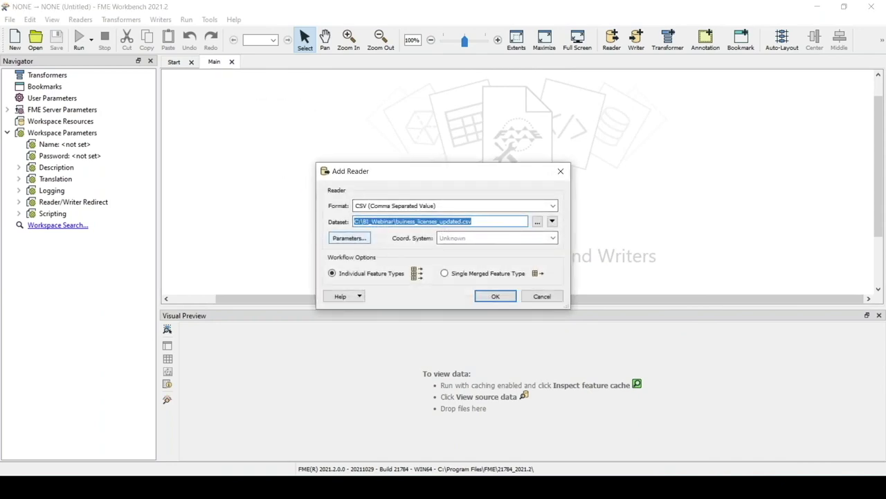
Check the preview and attribute types of buiness_licenses_updated.csv in the reader parameters, and add the CSV reader with individual feature types
click(356, 238)
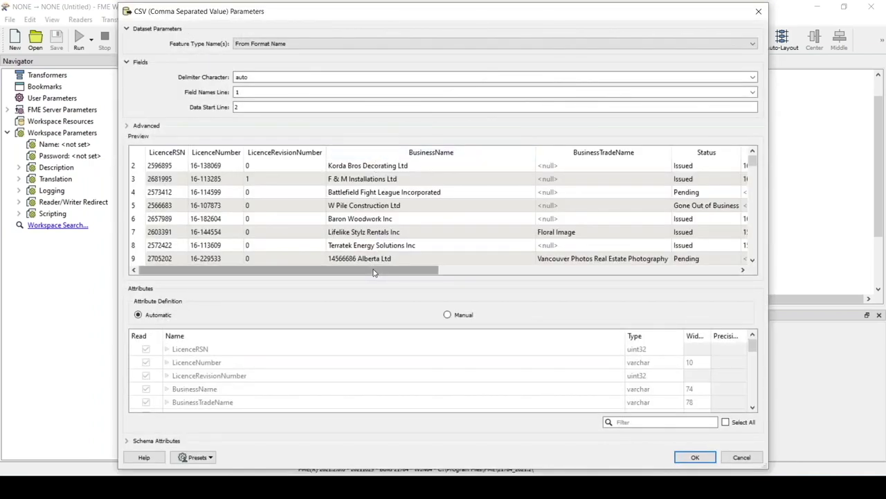
drag(374, 272, 672, 271)
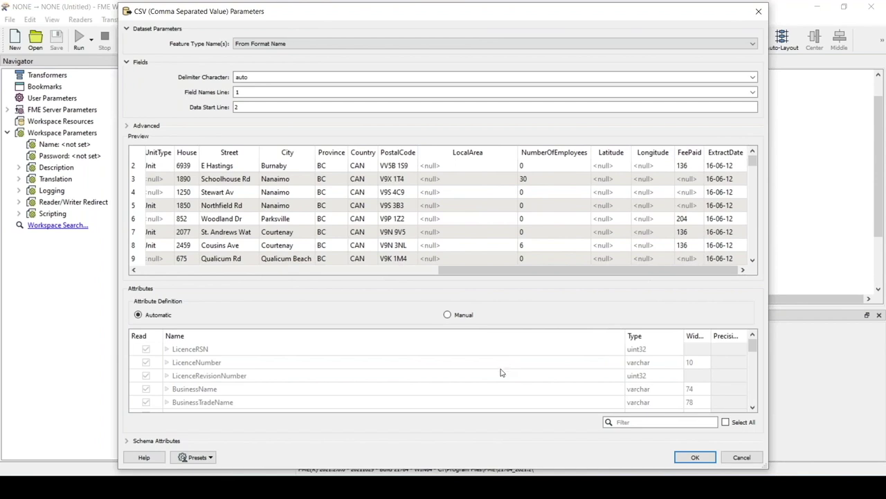
scroll(502, 372, down, 5)
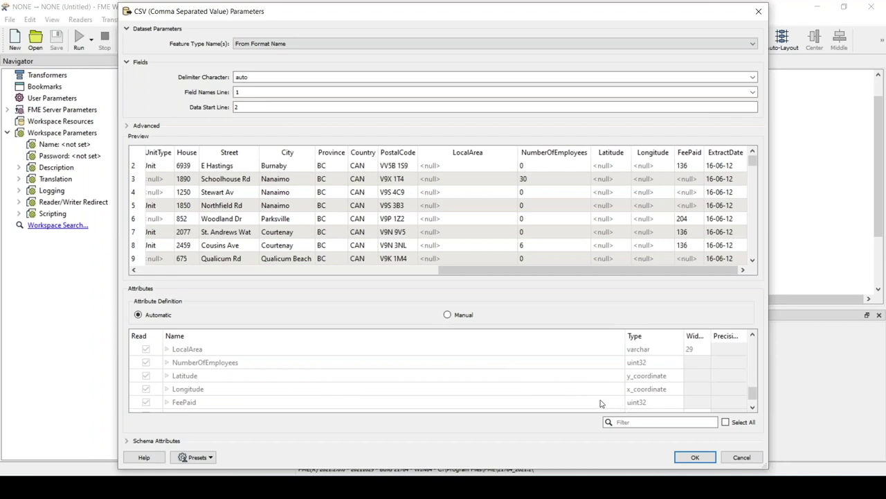
click(706, 460)
click(496, 296)
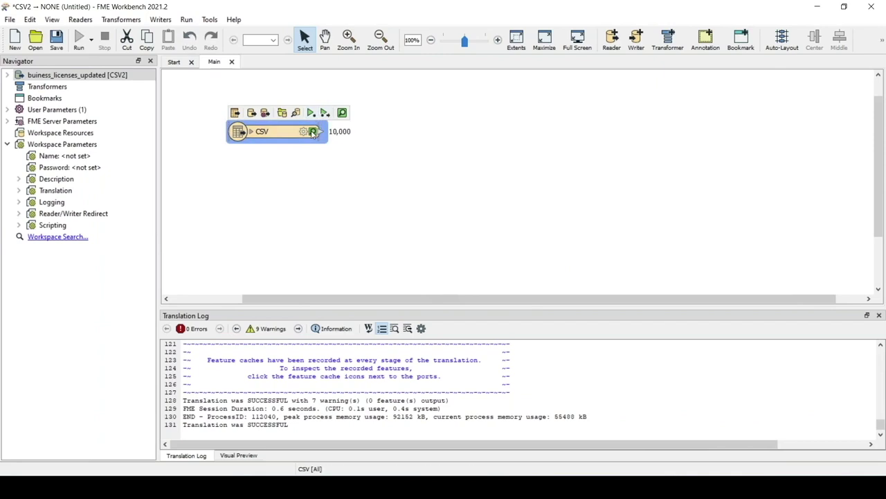
Inspect the cached CSV features in an enlarged preview, examining the attribute table and selecting a point on the Vancouver map
click(313, 132)
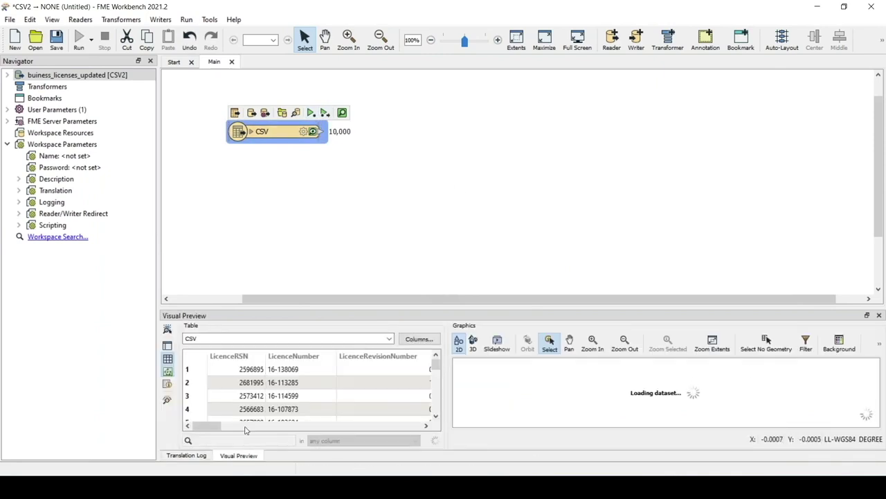
drag(208, 426, 264, 426)
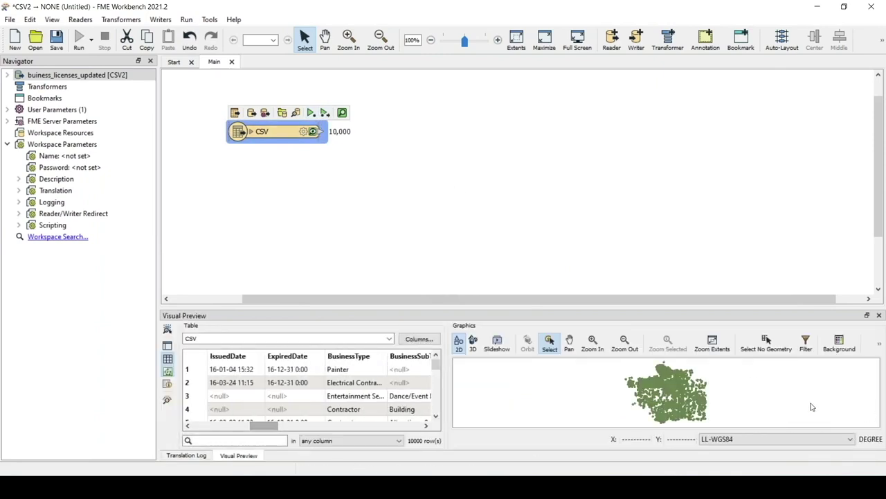
drag(715, 310, 714, 181)
scroll(678, 323, up, 6)
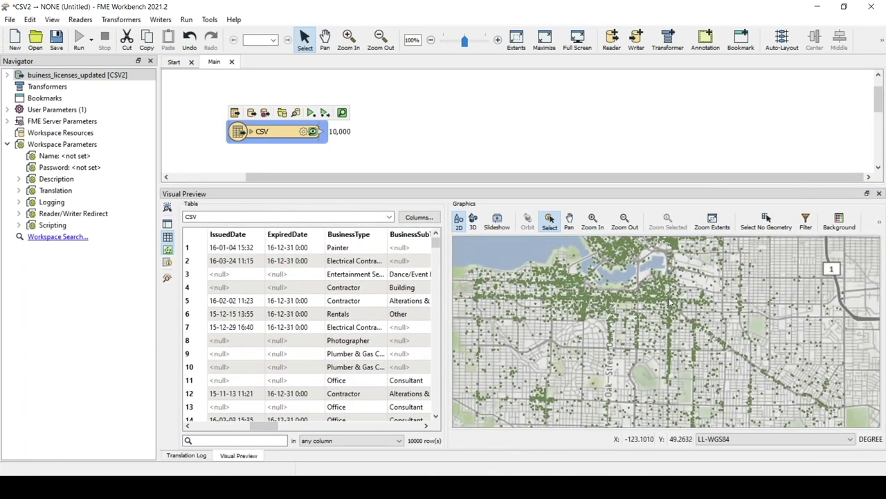
click(669, 302)
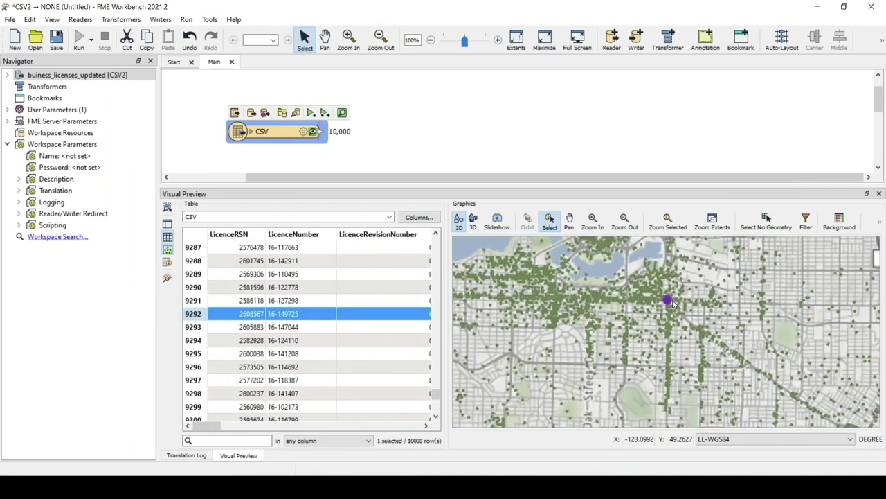
scroll(672, 303, up, 3)
scroll(671, 303, down, 3)
scroll(369, 309, up, 10)
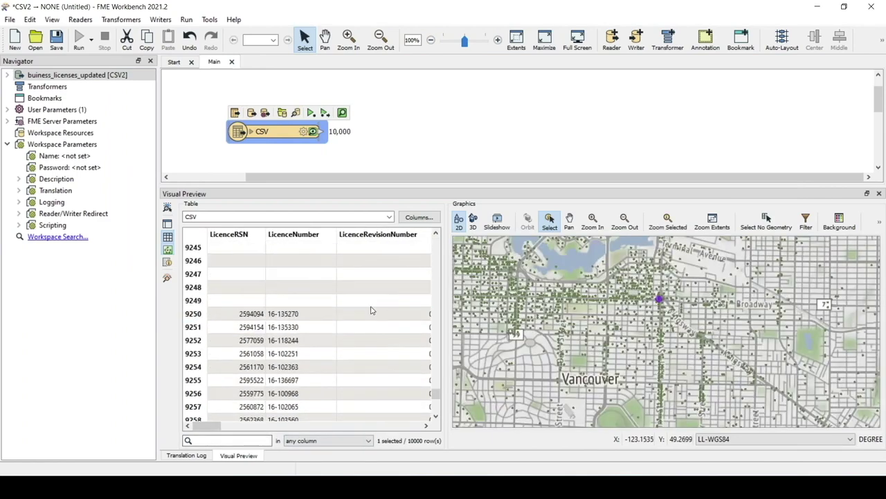
Examine the Latitude and Longitude columns for the first rows of the CSV table
drag(437, 393, 437, 239)
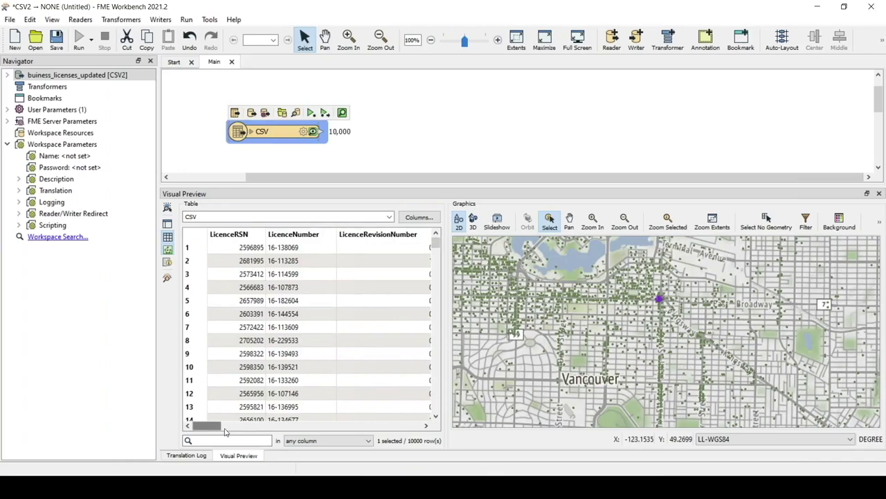
drag(208, 425, 407, 406)
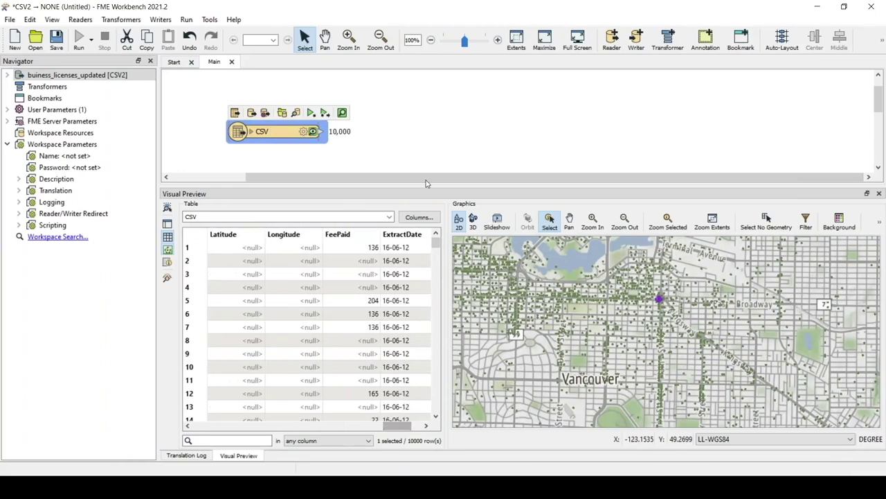
drag(480, 187, 483, 238)
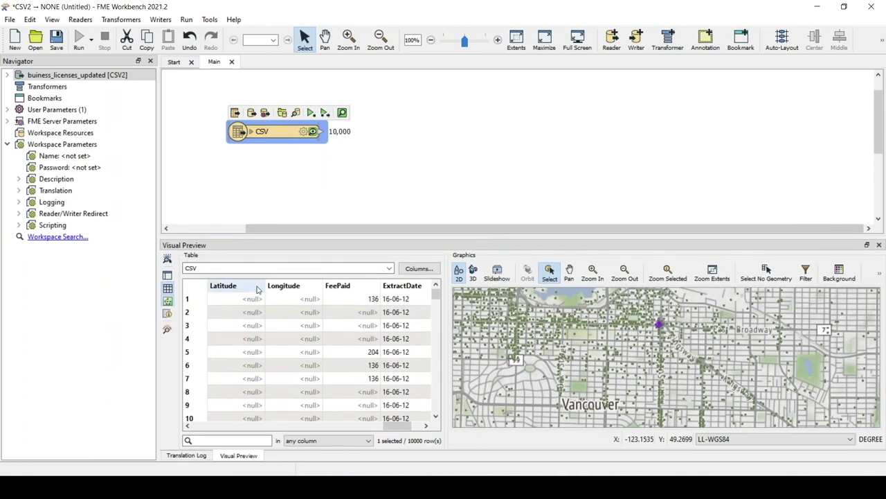
Add a GeometryFilter transformer level with the CSV reader and connect the reader's output to it
click(500, 114)
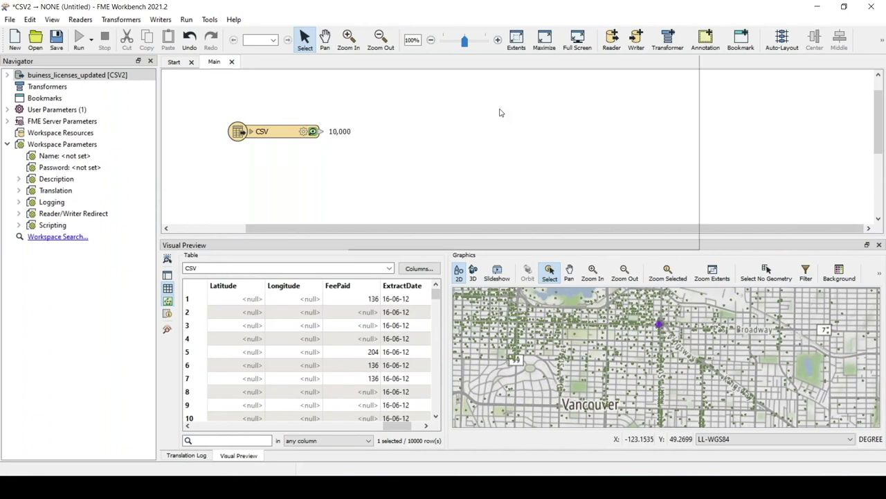
text(geom)
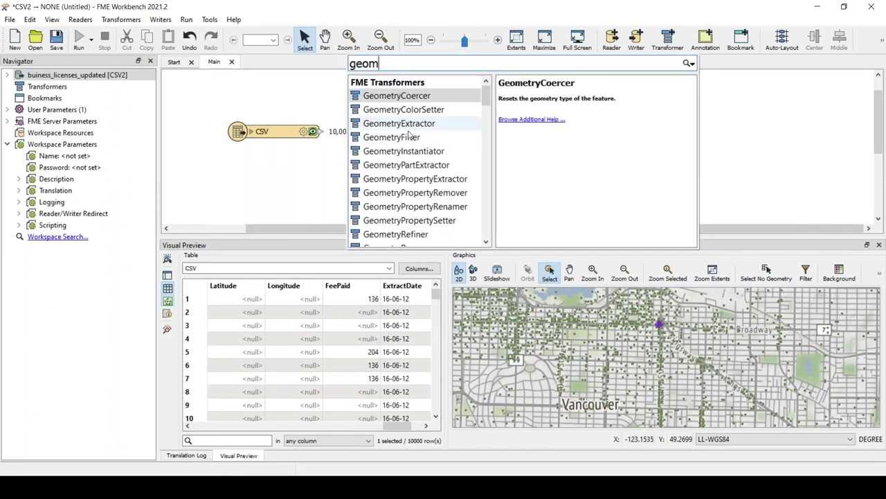
key(Escape)
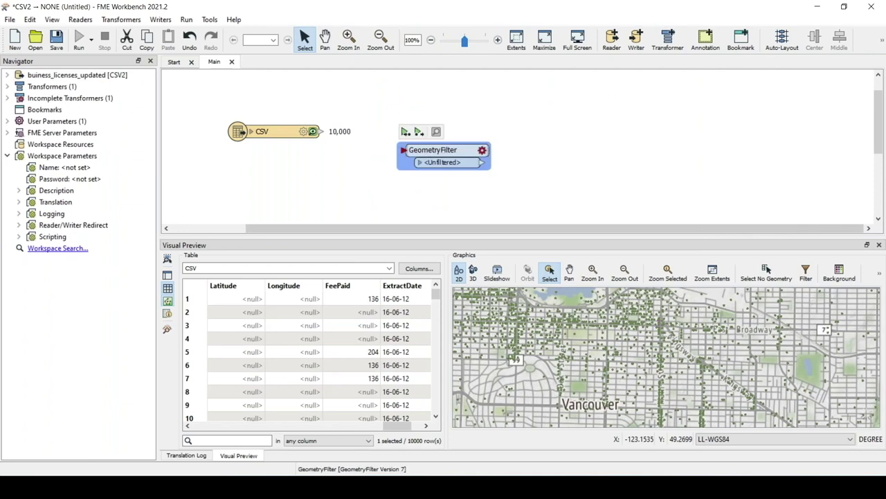
drag(434, 146, 437, 131)
drag(319, 132, 407, 134)
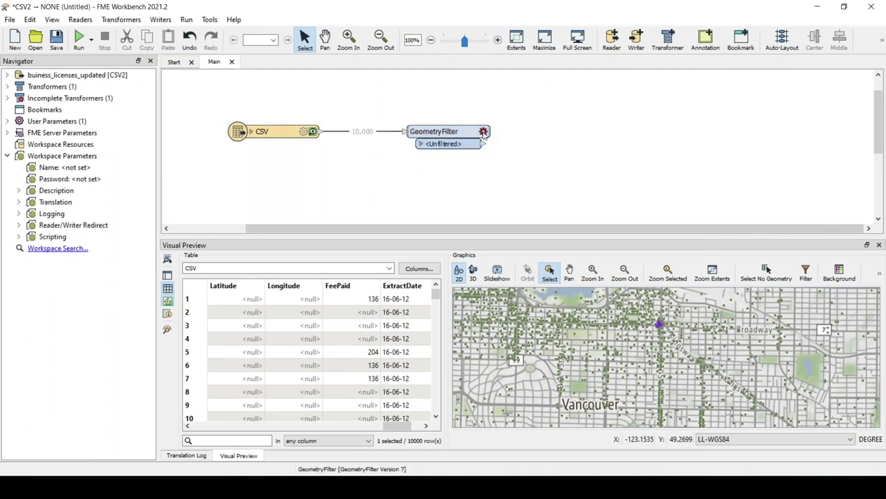
Set the GeometryFilter's geometry types to filter to Point
double_click(429, 131)
click(559, 236)
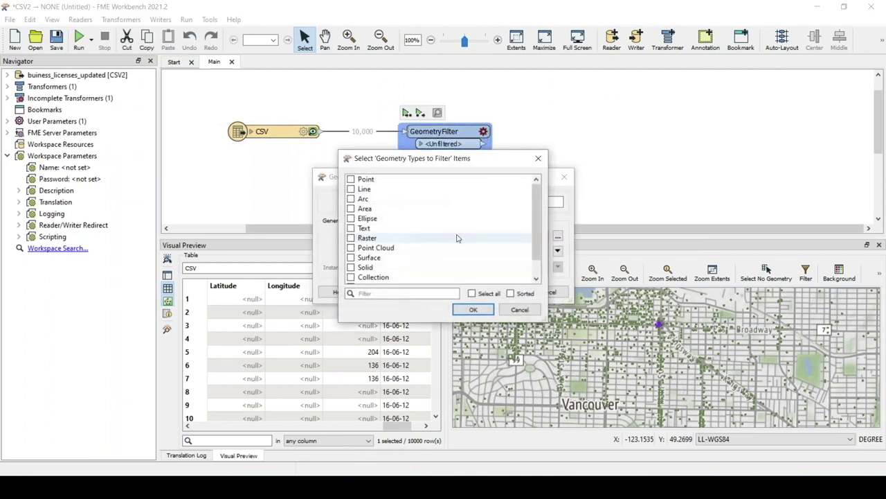
click(352, 178)
click(473, 310)
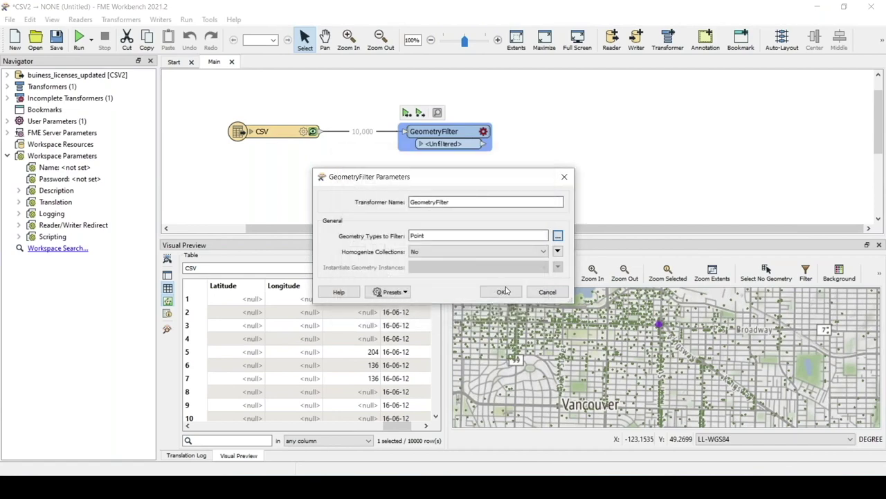
click(503, 291)
Run the workspace with the GeometryFilter and inspect the features cached at its Unfiltered port
key(ctrl+r)
drag(428, 136, 417, 136)
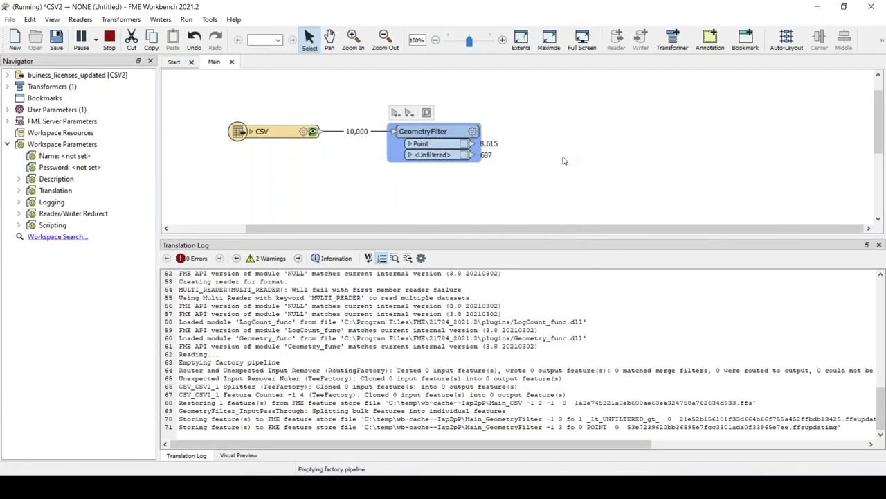
click(464, 154)
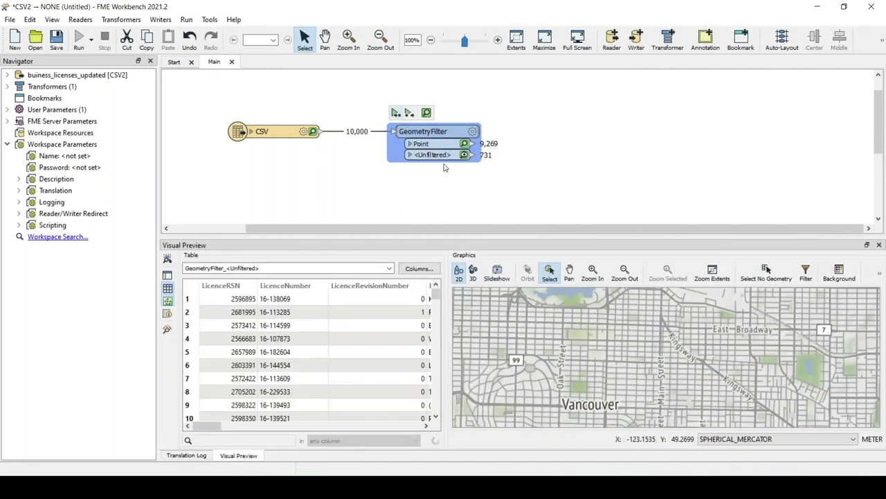
scroll(459, 184, down, 2)
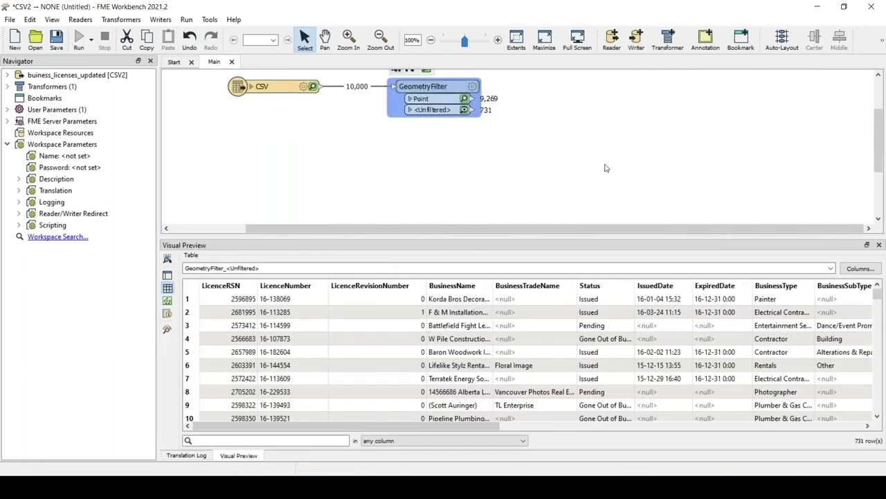
scroll(606, 168, up, 1)
drag(565, 229, 565, 239)
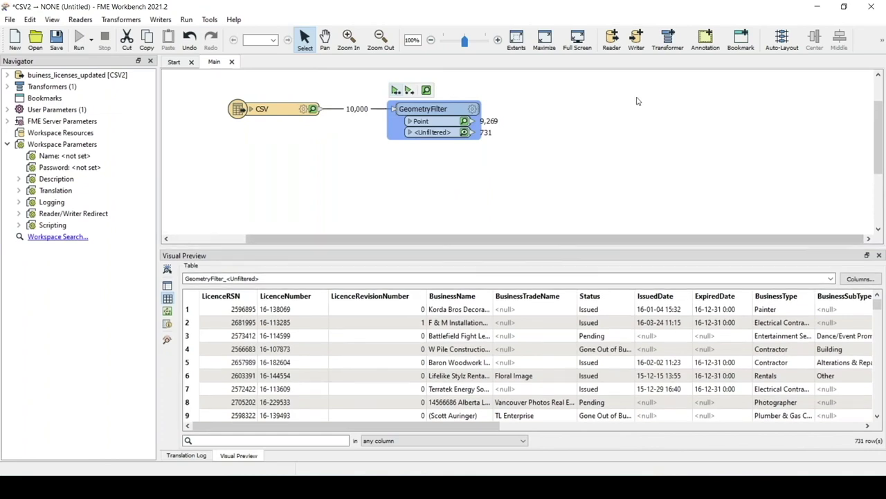
Add a Microsoft Excel writer for C:\BI_Webinar\DataCleanUp.xlsx with an automatic sheet definition and the sheet name "Missing Lat & Long"
click(636, 39)
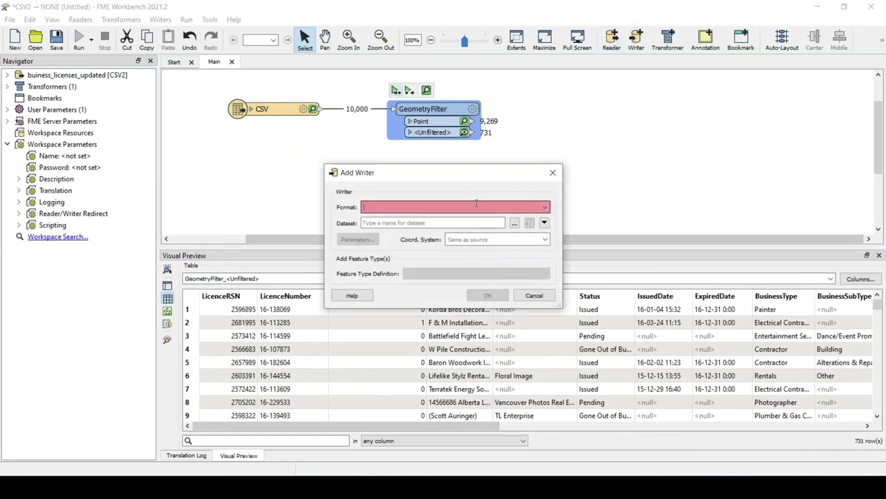
text(excel)
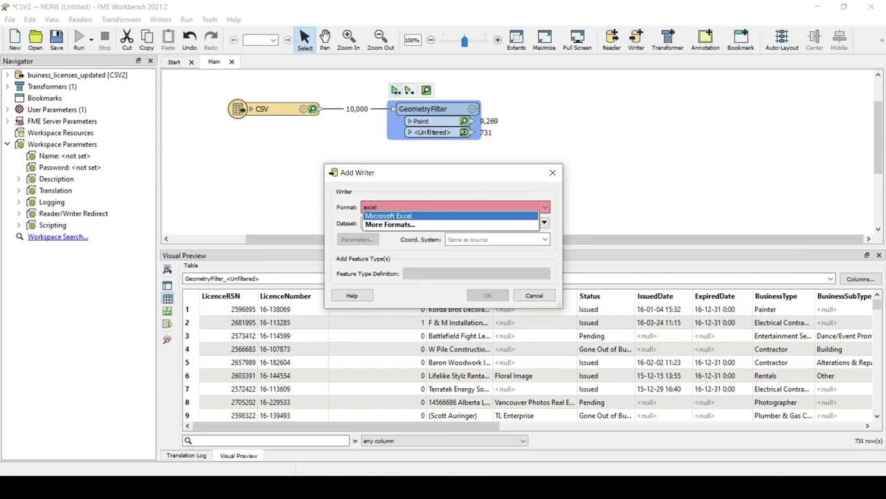
click(410, 218)
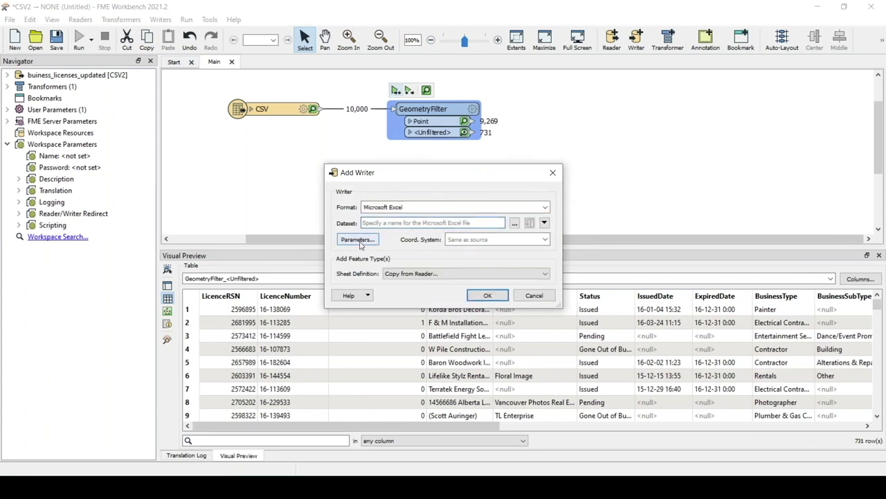
click(522, 226)
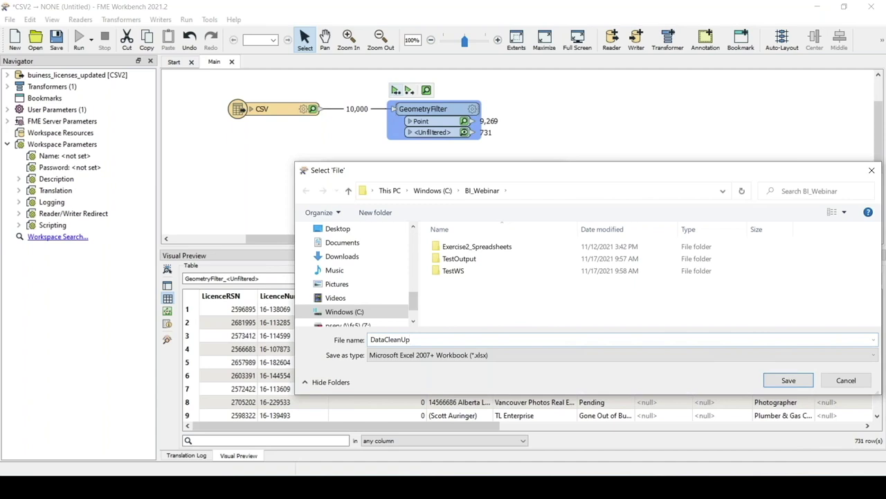
click(789, 380)
click(423, 274)
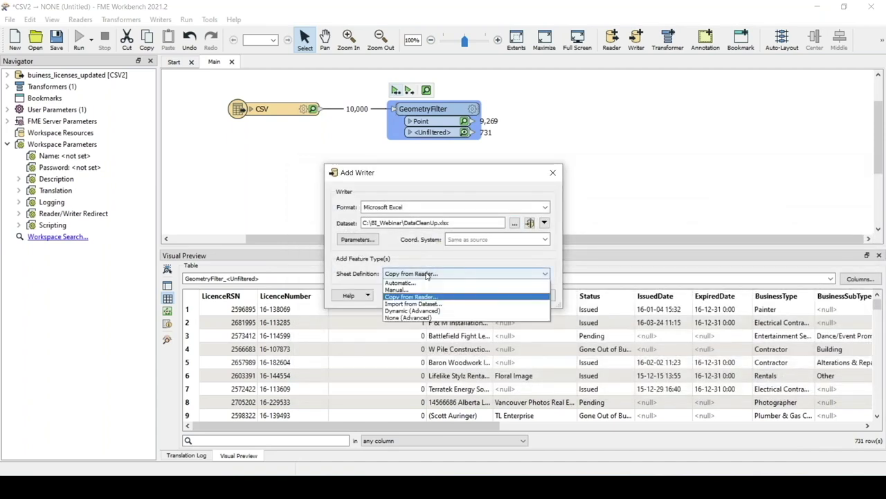
click(423, 283)
click(495, 297)
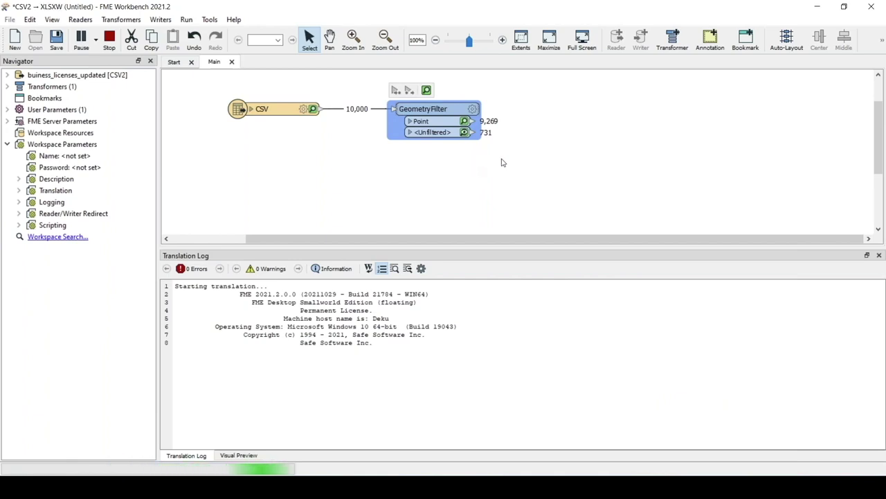
text(Missing Lat & Long)
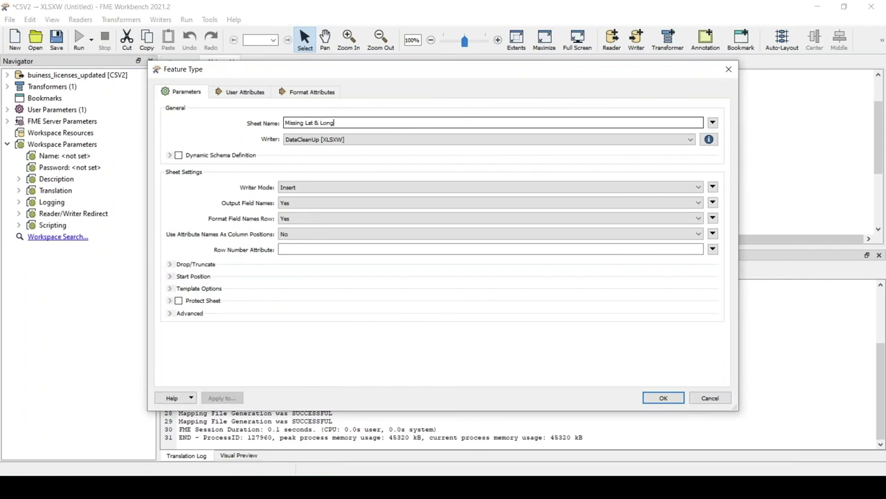
click(662, 397)
Place the Missing Lat & Long writer below the GeometryFilter, connect the Unfiltered port to it, and collapse its attribute list
drag(748, 125, 410, 195)
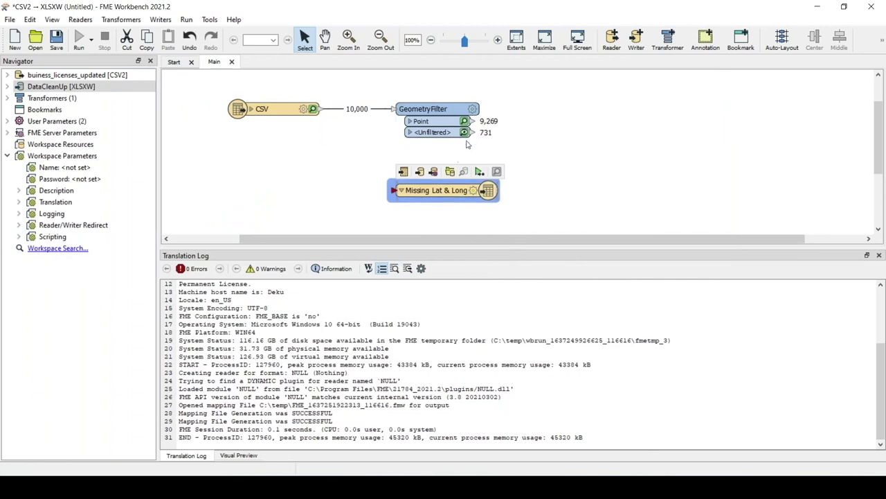
drag(472, 133, 430, 160)
scroll(429, 161, down, 5)
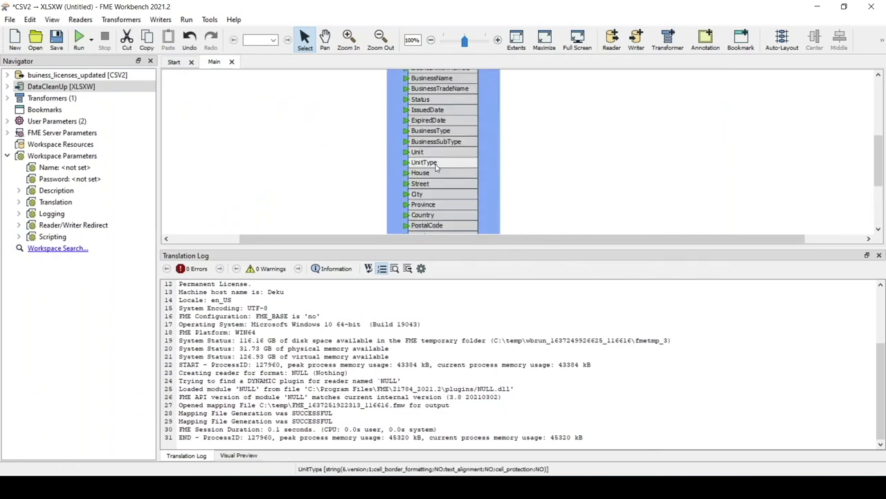
scroll(415, 146, up, 4)
click(401, 133)
scroll(485, 167, up, 2)
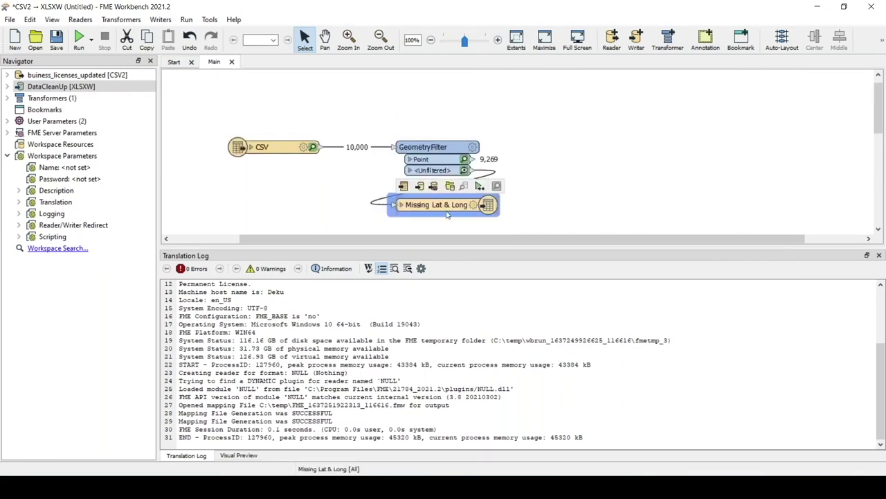
Add an AttributeValidator transformer beside the GeometryFilter and connect the GeometryFilter's Point port to it
click(570, 184)
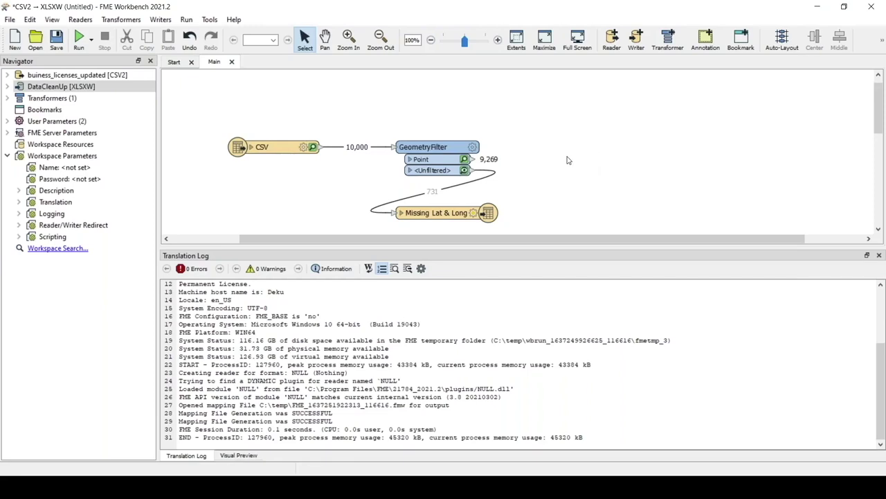
text(attribute)
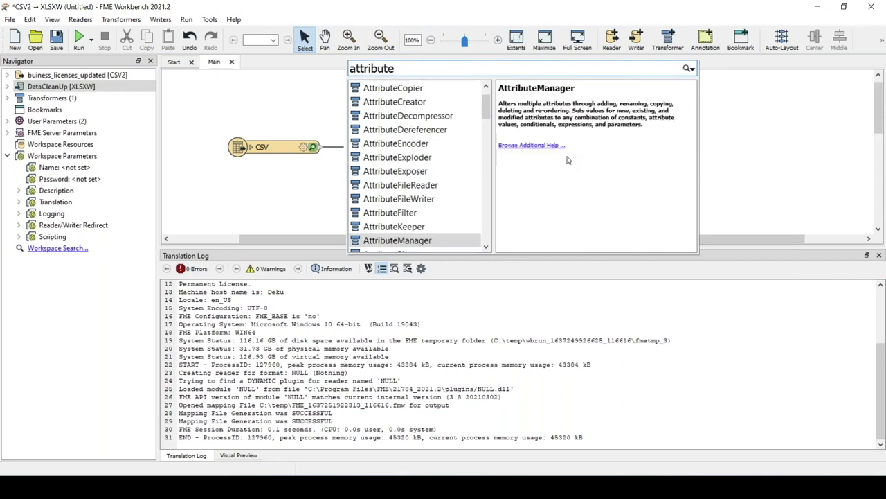
text(val)
key(Down)
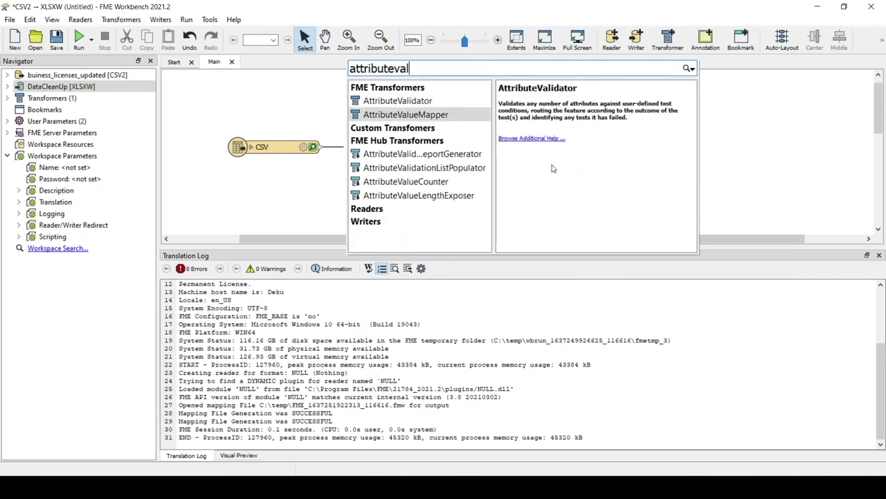
key(Up)
key(Return)
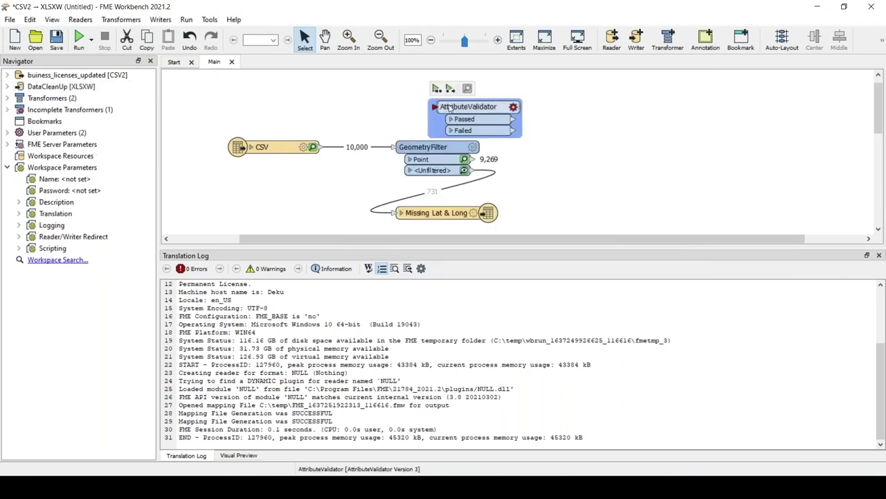
drag(460, 111, 561, 144)
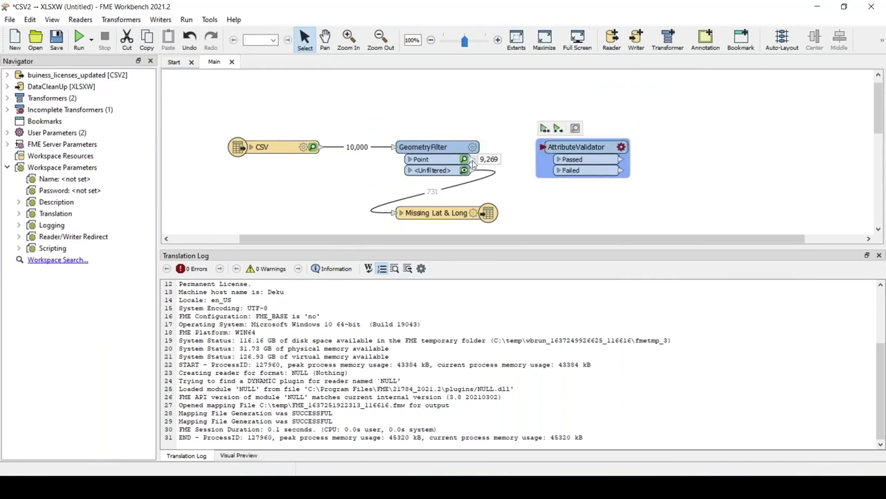
drag(473, 162, 555, 145)
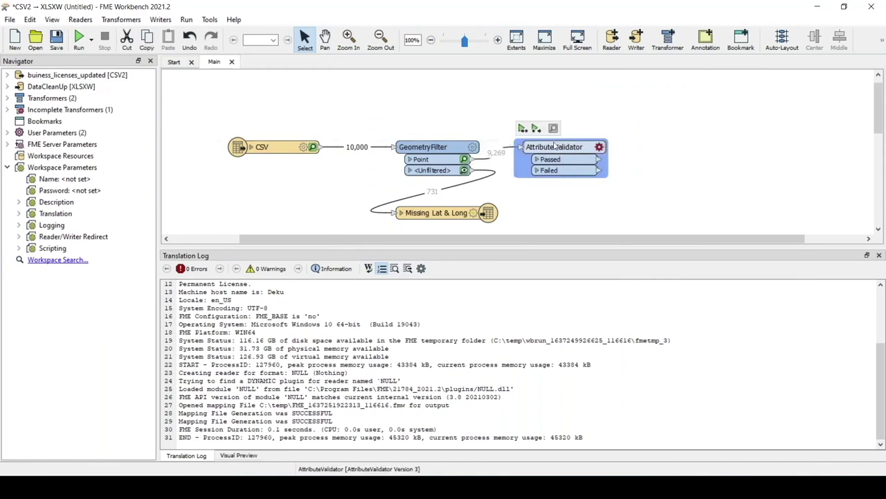
Configure the AttributeValidator to validate the PostalCode attribute with the Has a Value rule
click(599, 148)
click(391, 194)
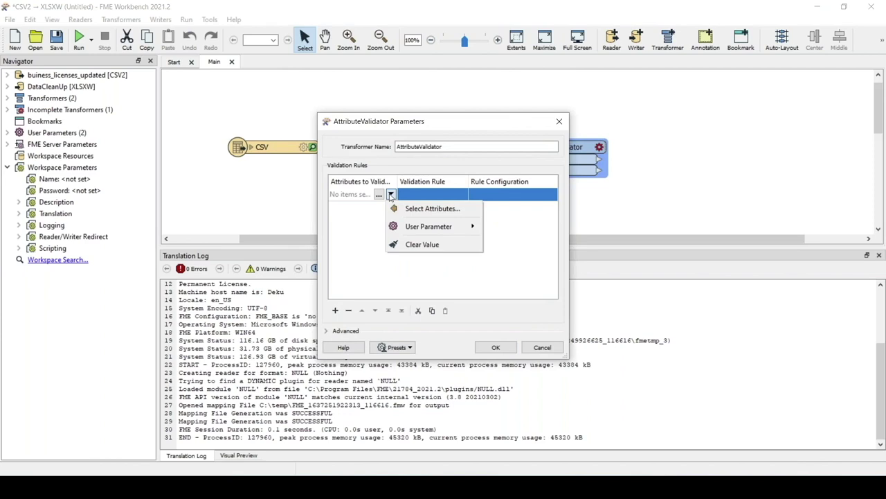
click(425, 208)
scroll(425, 217, down, 6)
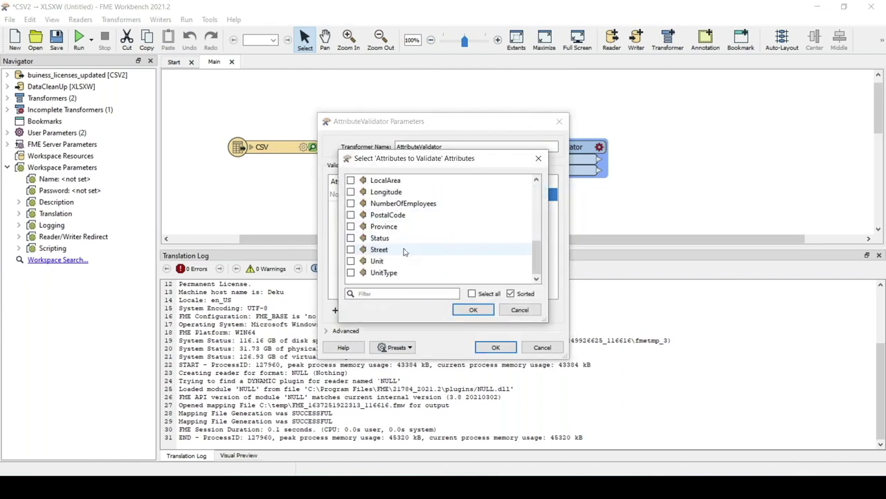
click(395, 215)
click(473, 310)
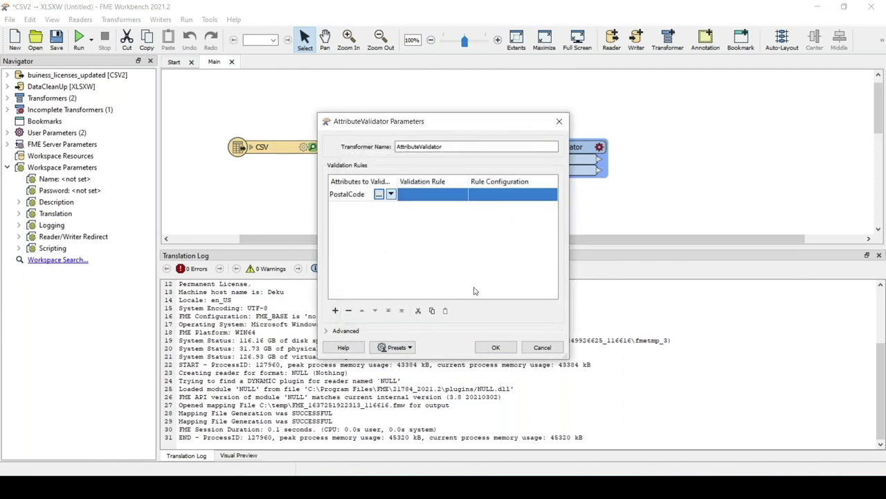
click(451, 199)
click(461, 194)
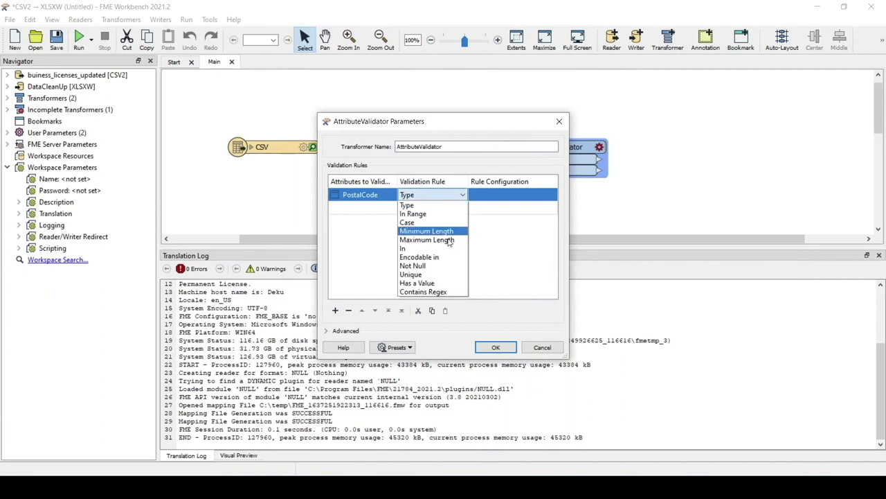
click(438, 283)
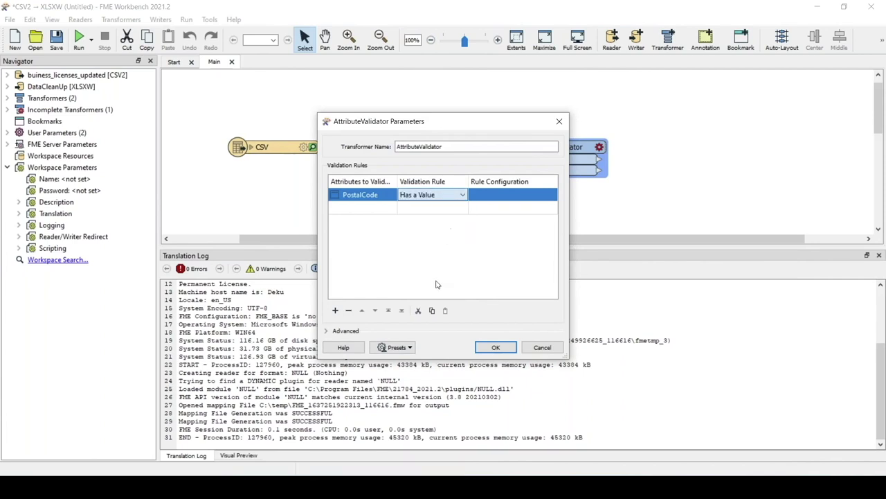
click(496, 348)
Run the workspace and inspect the features cached at the AttributeValidator's Failed port
key(ctrl+r)
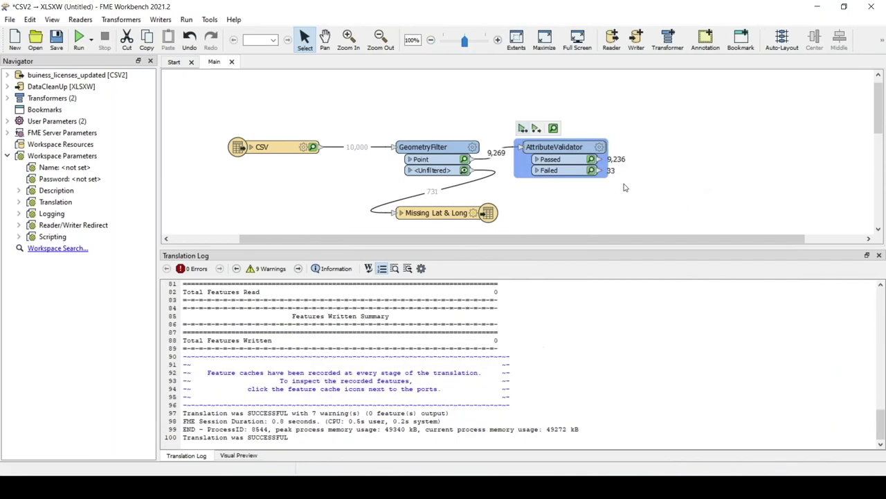
click(592, 171)
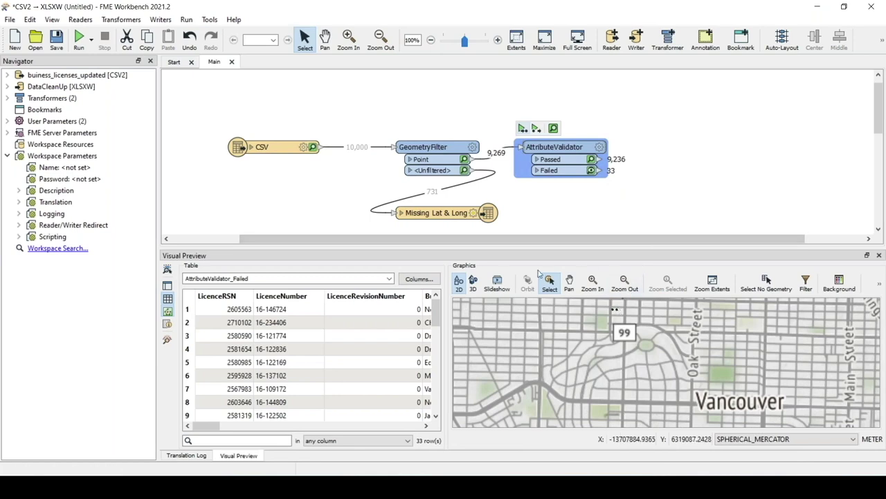
click(625, 189)
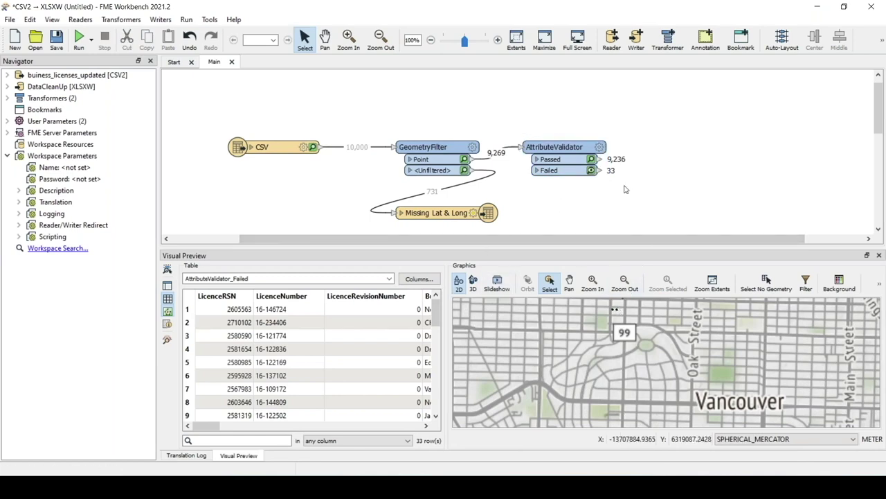
Add a "Missing Postal Code" sheet to the DataCleanUp Excel writer and connect the AttributeValidator's Failed port to it
click(160, 20)
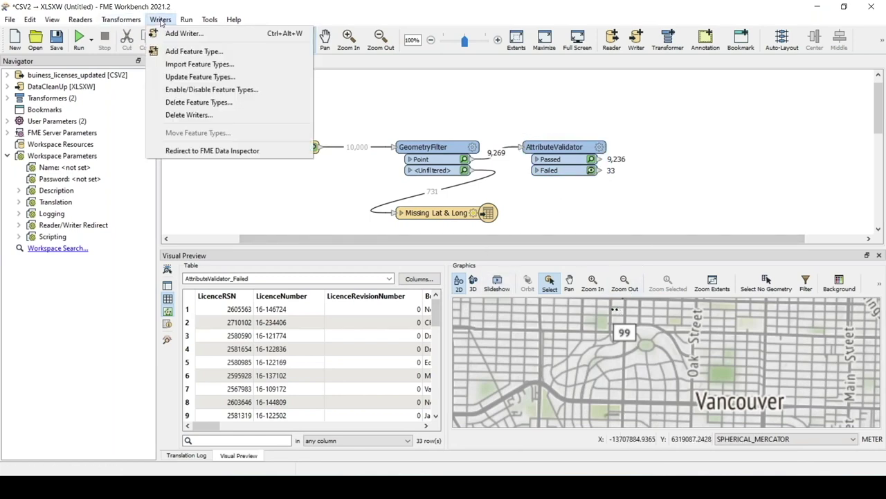
click(193, 51)
text(Missing P)
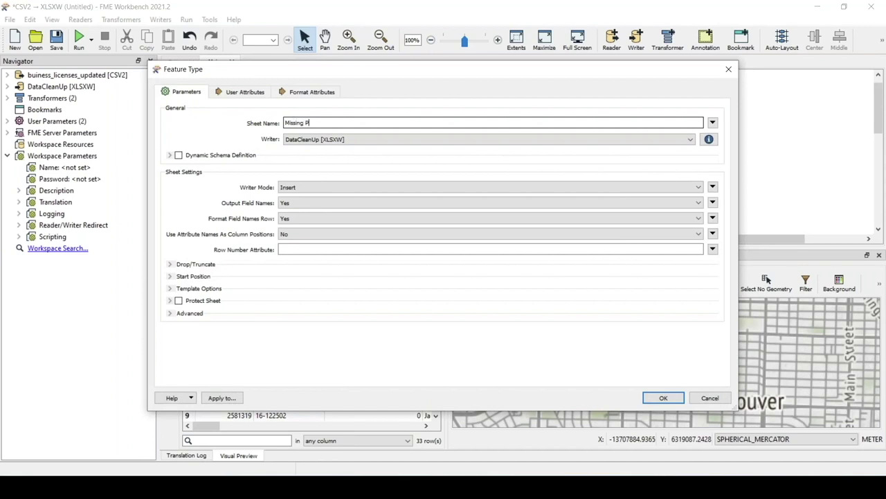
text(ostal Code)
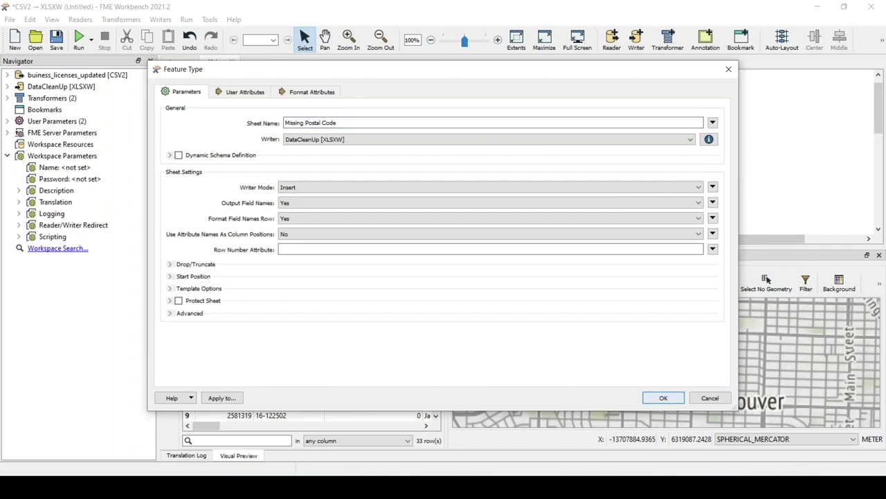
click(658, 399)
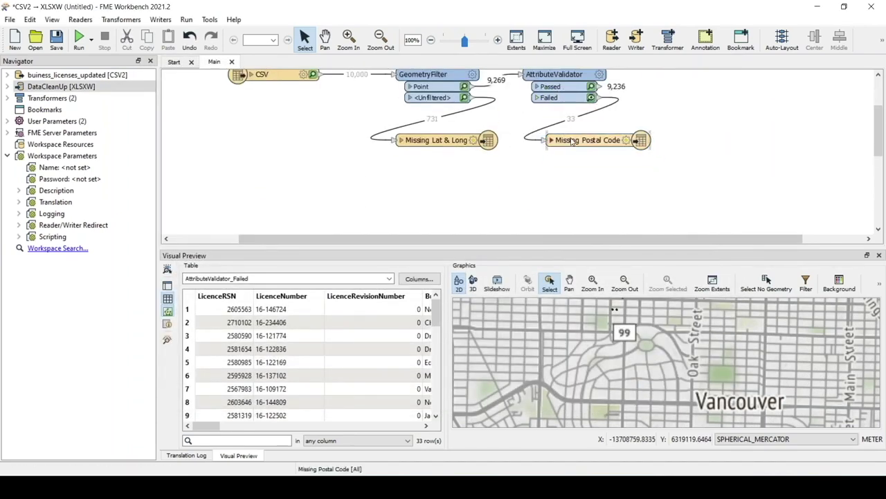
click(558, 141)
click(695, 141)
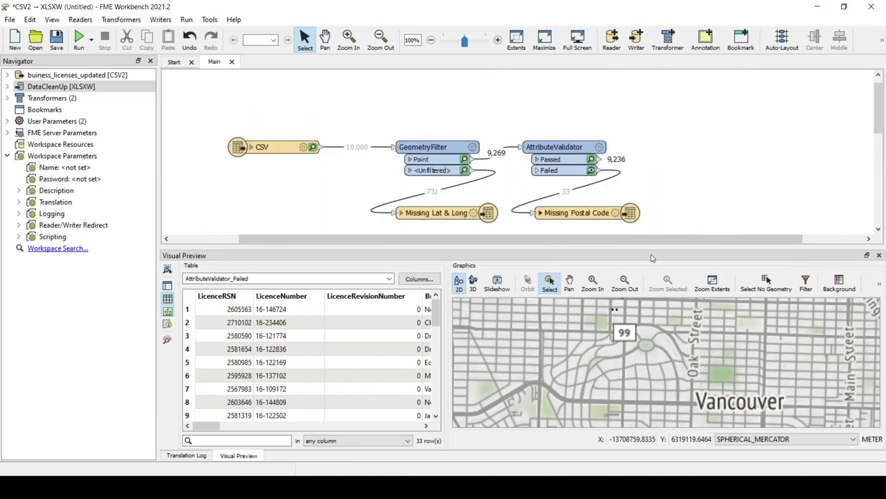
Add an AttributeManager transformer beside the AttributeValidator and connect the Passed port to it
scroll(650, 238, right, 2)
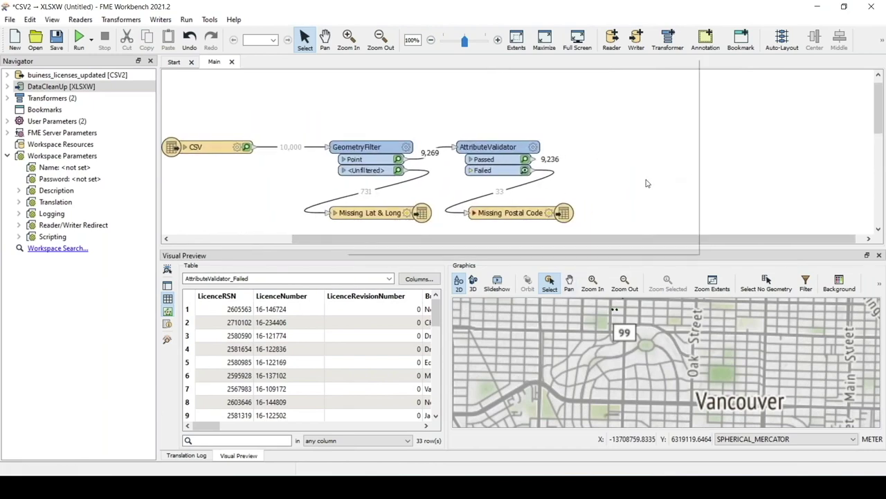
text(attribute)
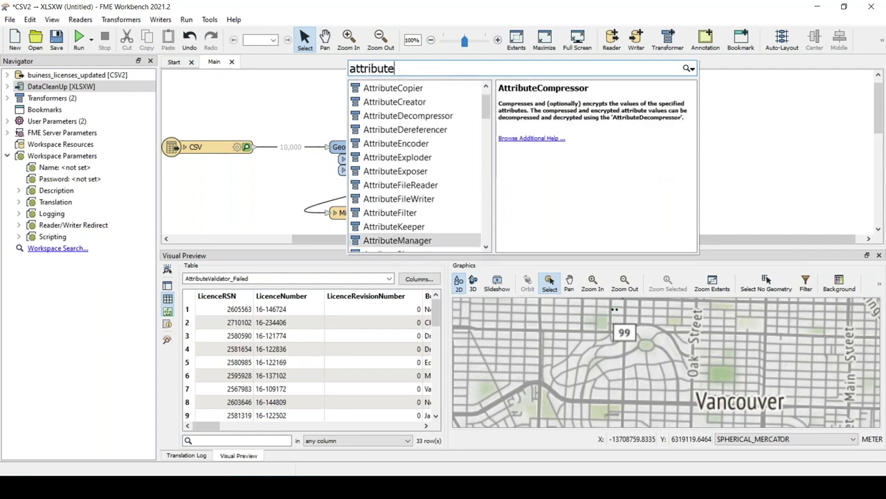
key(Return)
drag(657, 187, 625, 148)
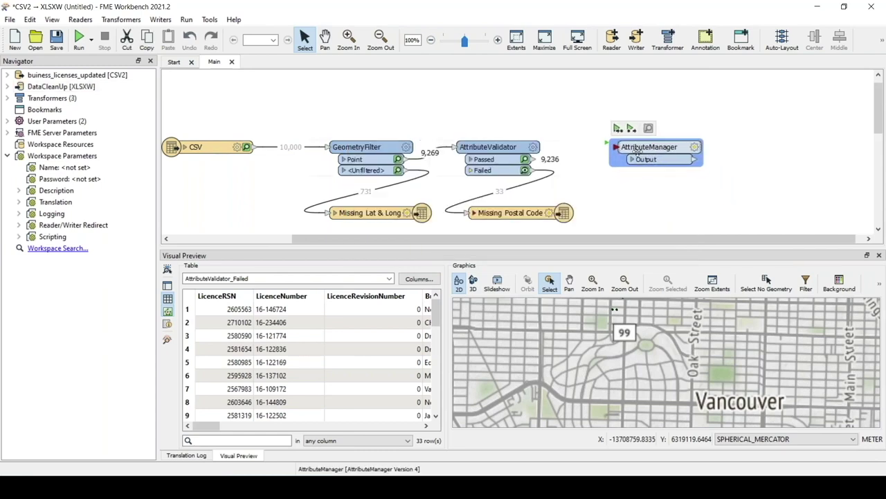
drag(534, 162, 644, 149)
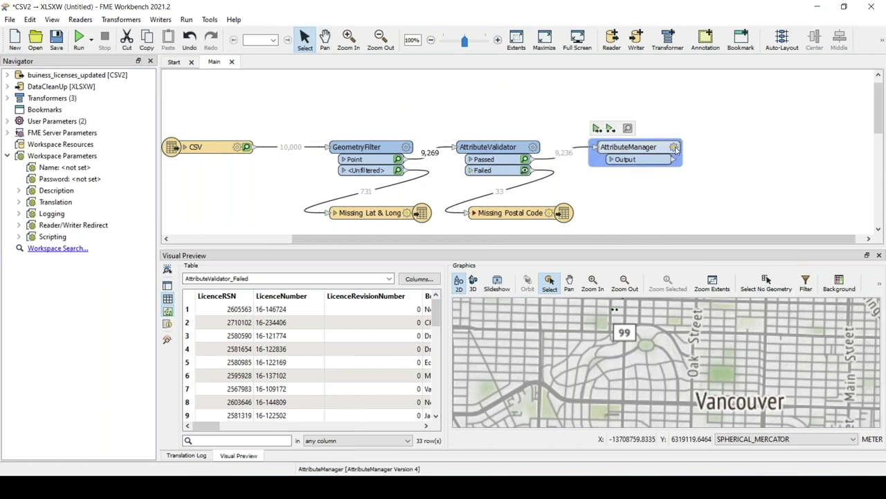
Examine the business name, trade name and status columns of the AttributeValidator's failed records
drag(208, 426, 236, 411)
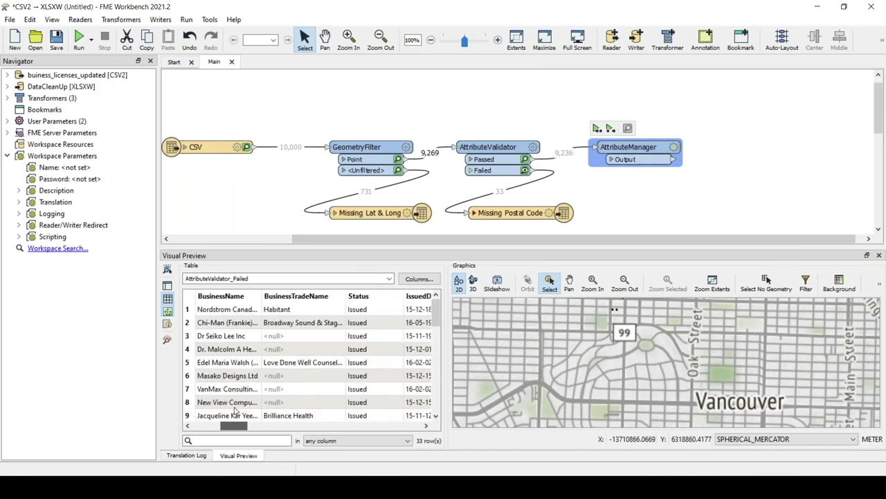
scroll(295, 326, down, 8)
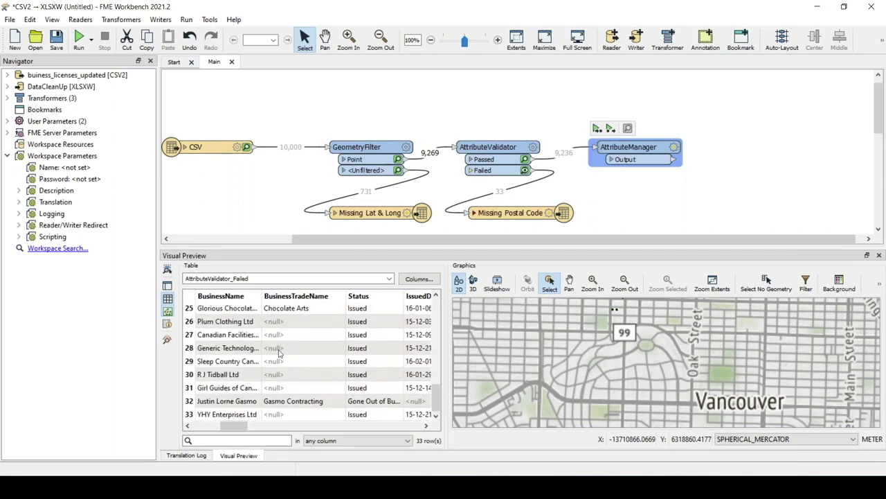
scroll(280, 353, up, 5)
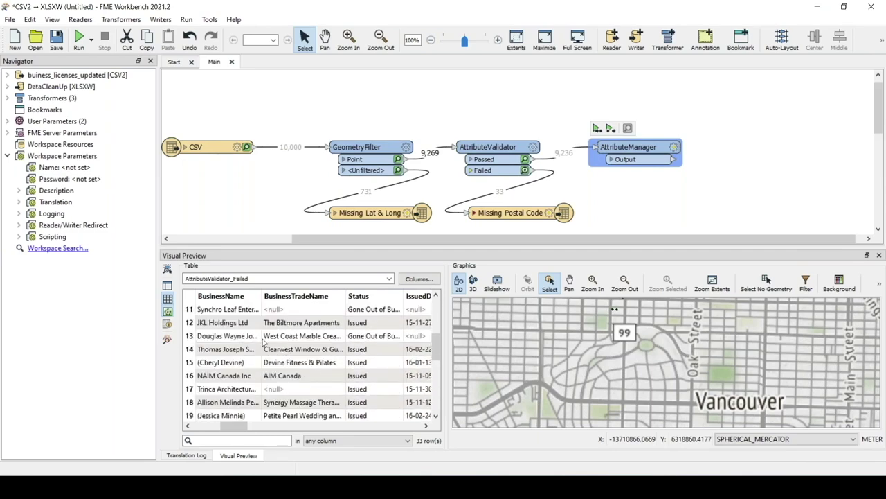
scroll(258, 342, up, 2)
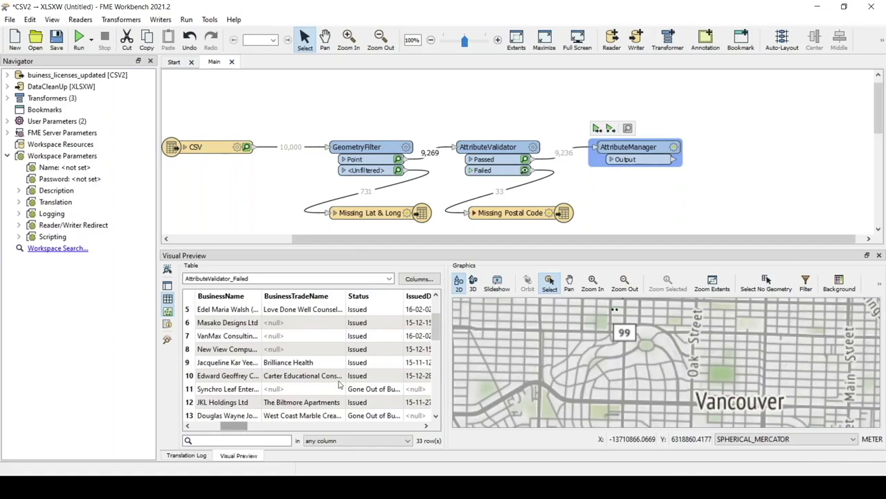
click(651, 207)
Open the conditional value definition for the FeePaid attribute in the AttributeManager parameters
click(675, 147)
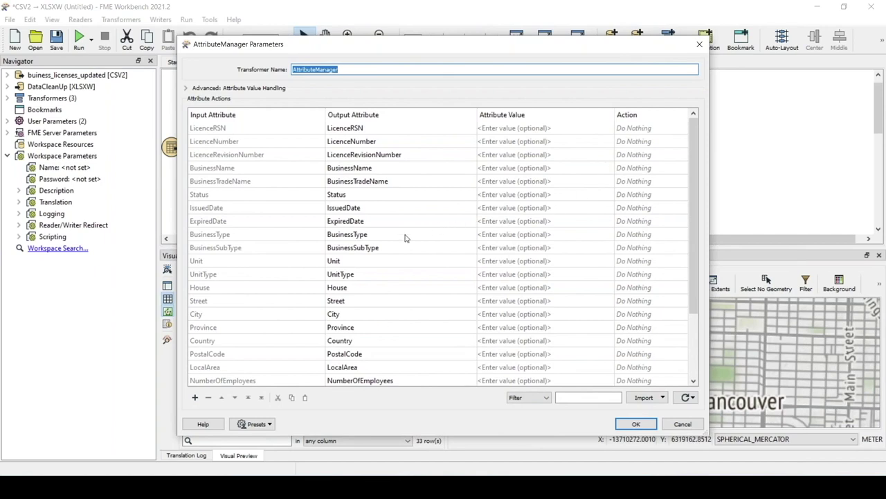
scroll(536, 327, down, 2)
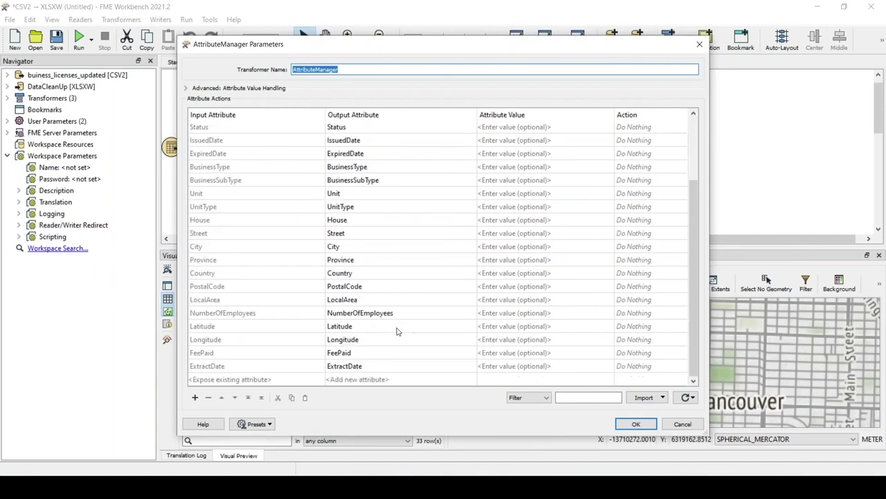
click(515, 353)
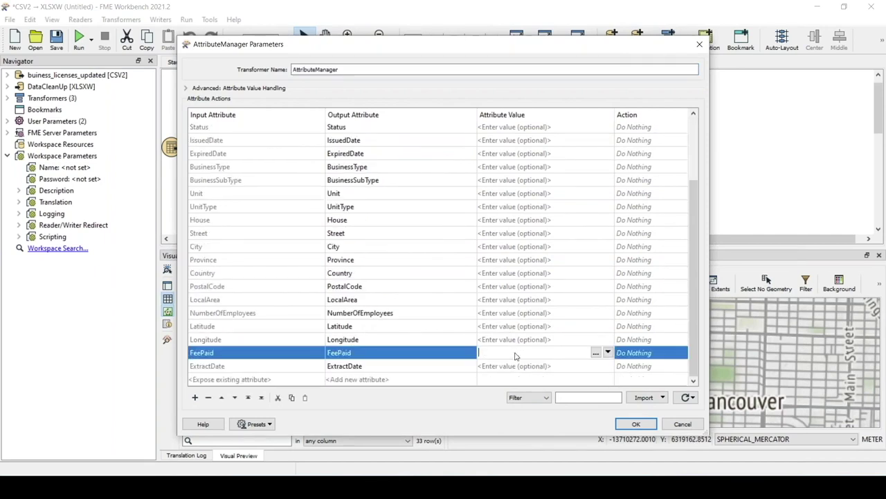
click(597, 354)
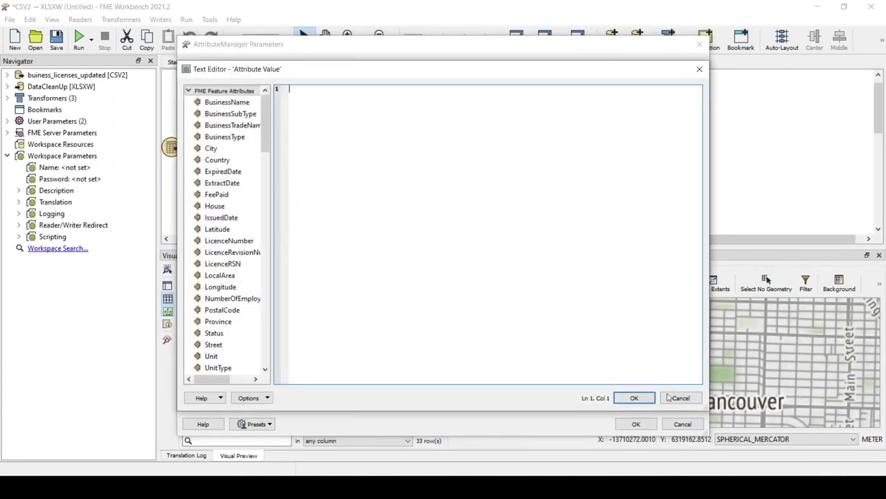
click(672, 398)
click(608, 353)
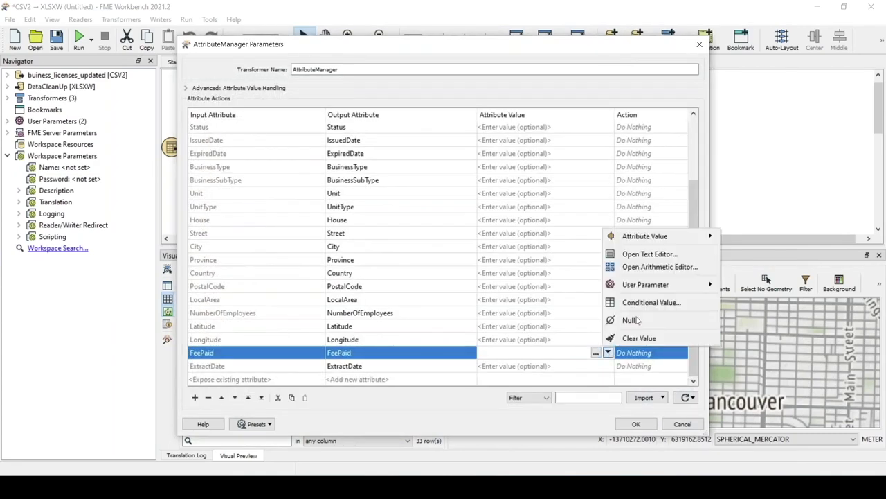
click(642, 305)
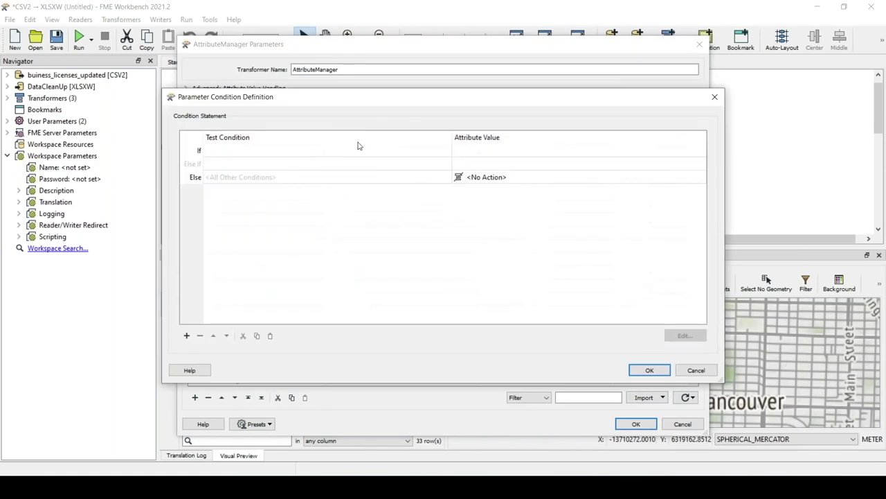
Define the FeePaid condition's If test as the FeePaid attribute with the Attribute Is Empty String operator
click(342, 151)
double_click(344, 151)
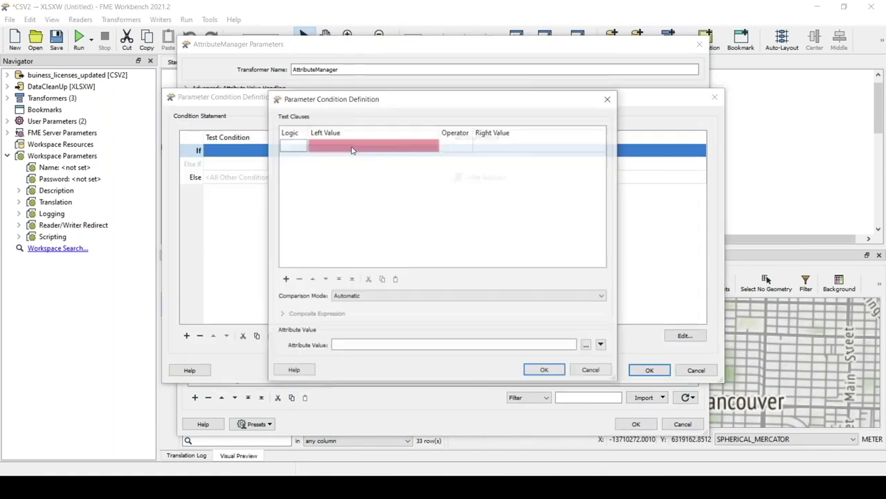
click(376, 146)
click(432, 145)
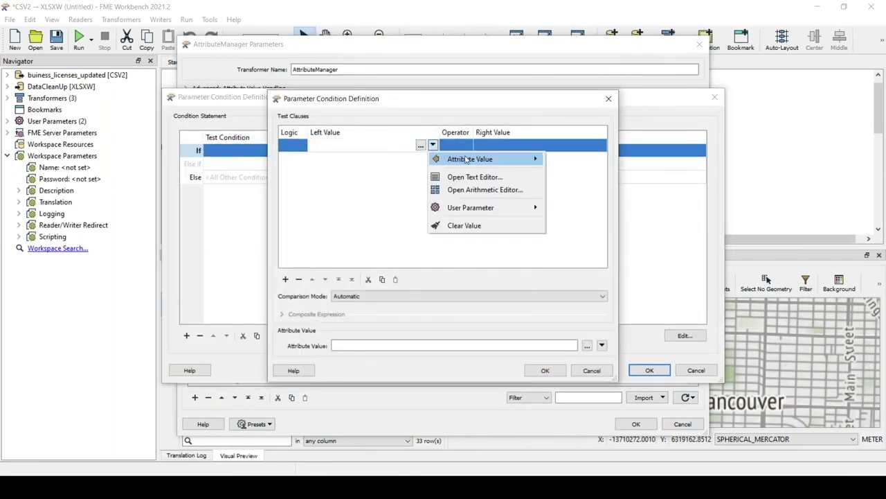
mouse_move(520, 158)
click(577, 264)
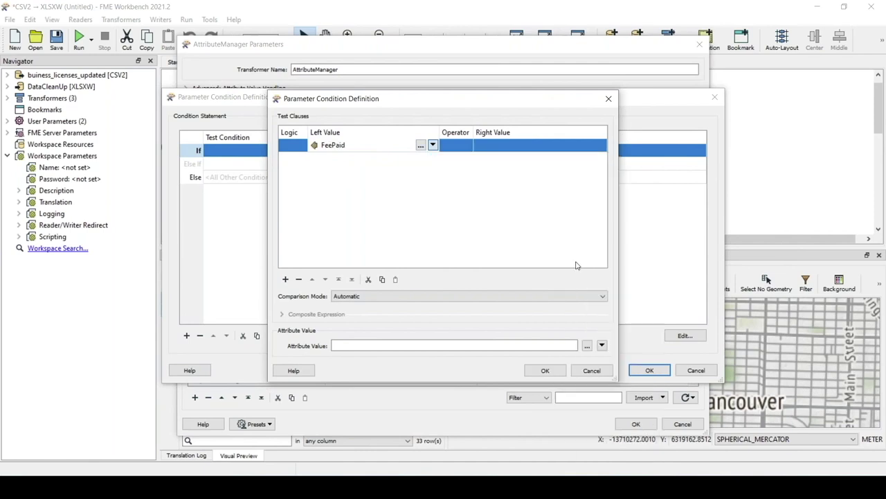
click(455, 151)
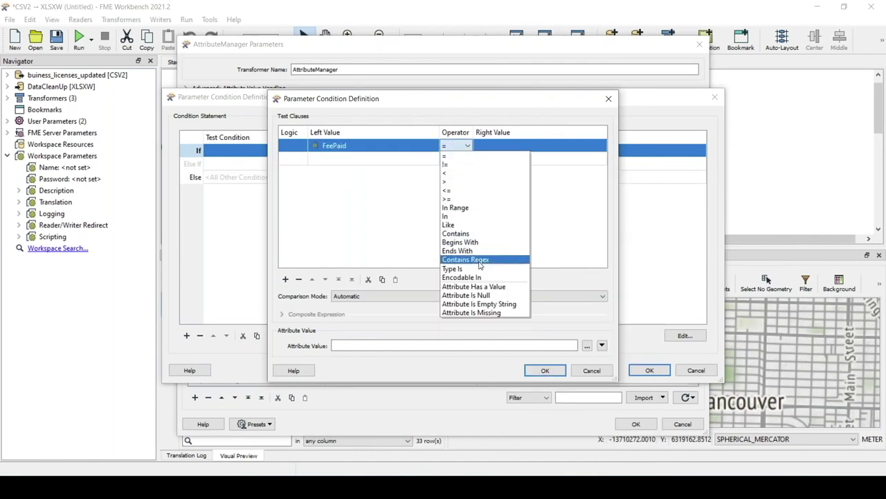
click(488, 306)
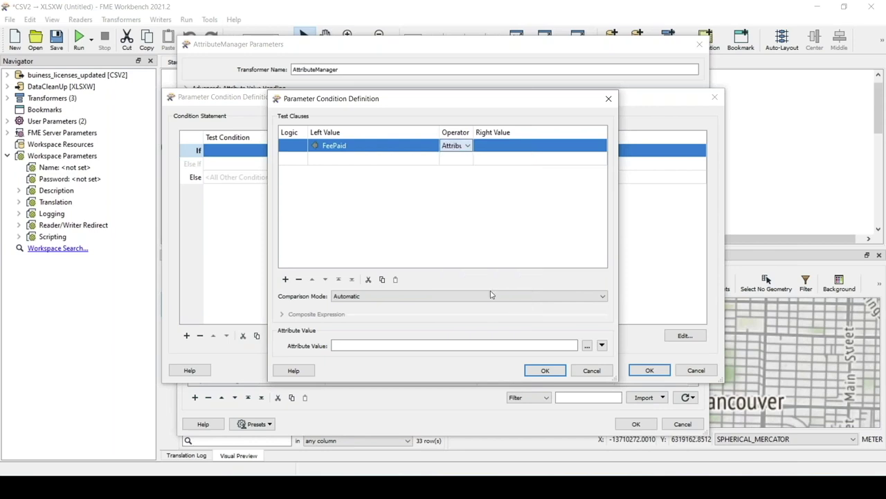
click(545, 371)
Set the attribute value for an empty FeePaid to 0.0 and accept the condition definition
click(524, 154)
text(0)
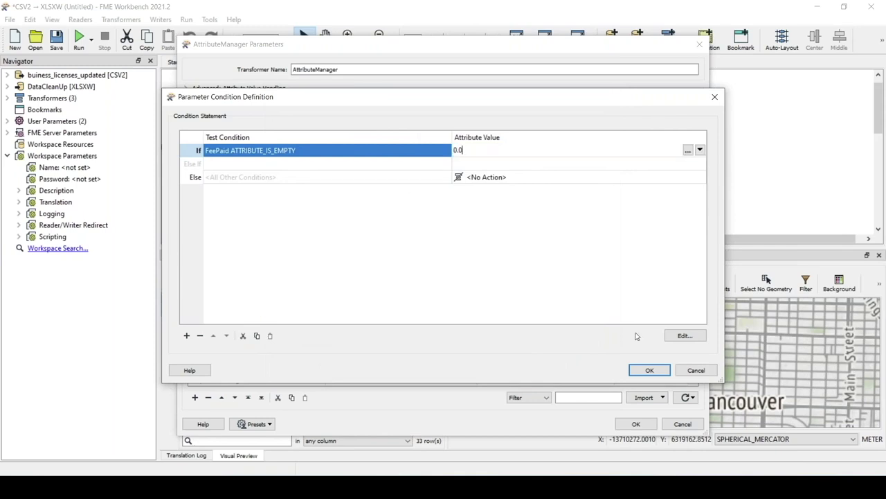
click(650, 370)
click(650, 371)
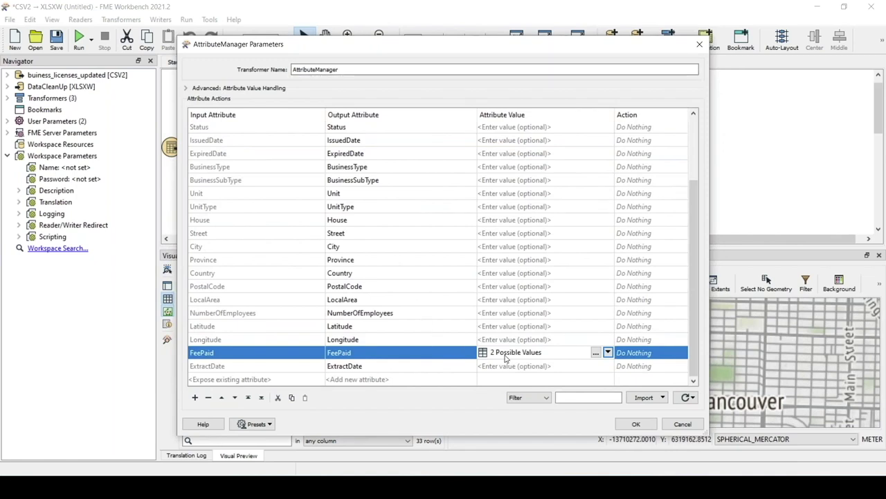
Add a new output attribute named BusinnessDisplayName and open a conditional value definition in the row beneath it
click(350, 379)
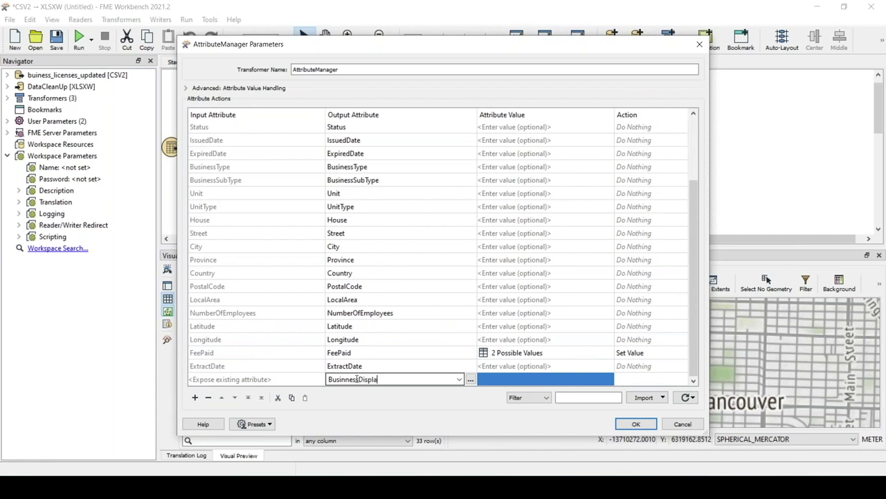
key(Return)
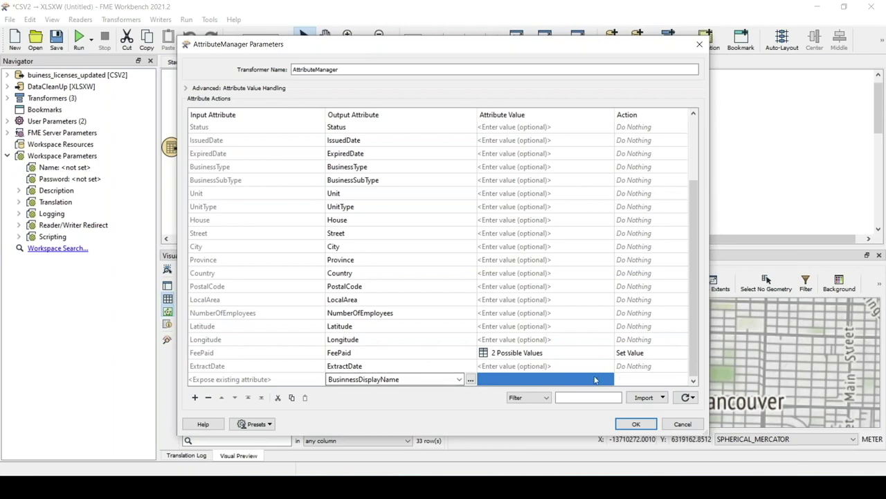
click(608, 379)
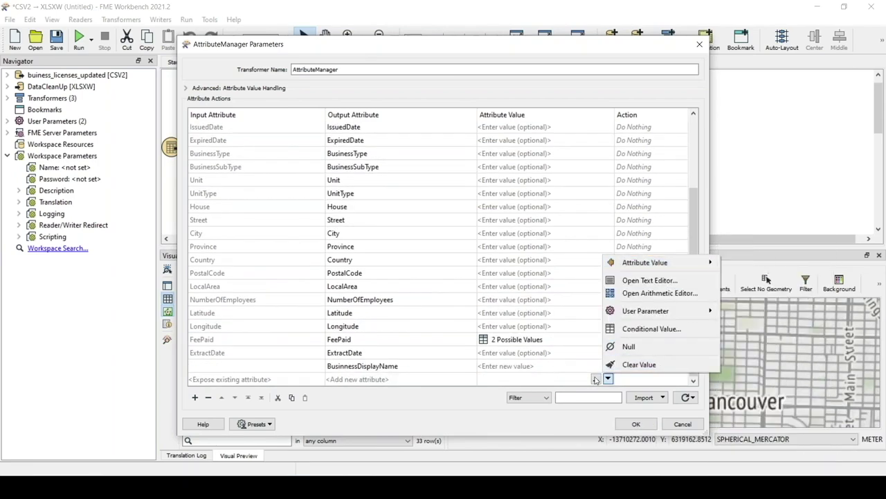
click(651, 329)
Define the If test as the BusinessTradeName attribute with the Attribute Has a Value operator
click(360, 155)
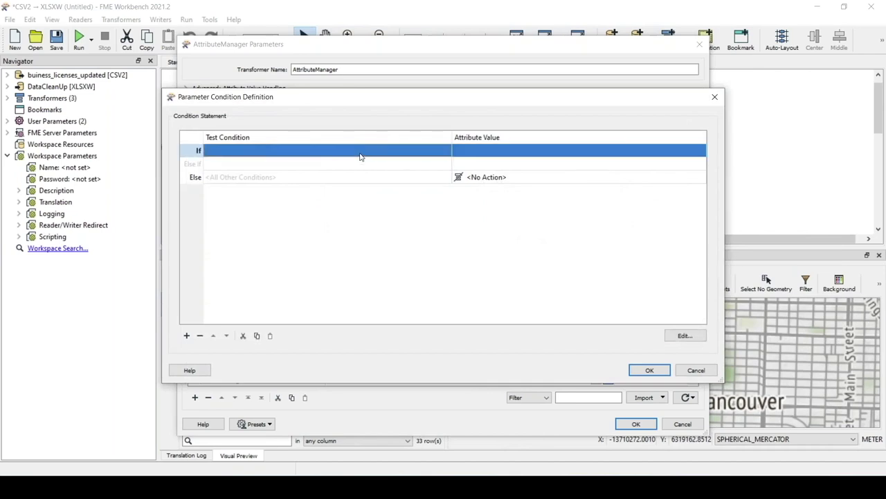
double_click(436, 154)
click(422, 144)
click(433, 144)
mouse_move(513, 160)
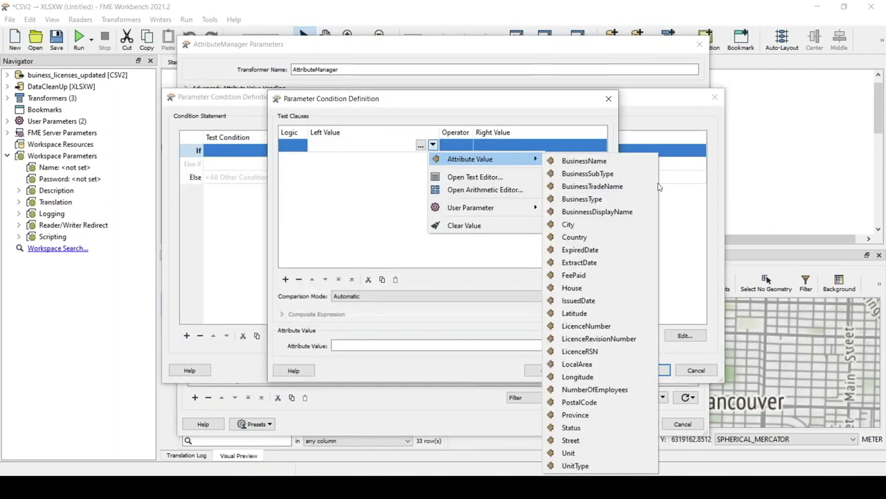
click(617, 188)
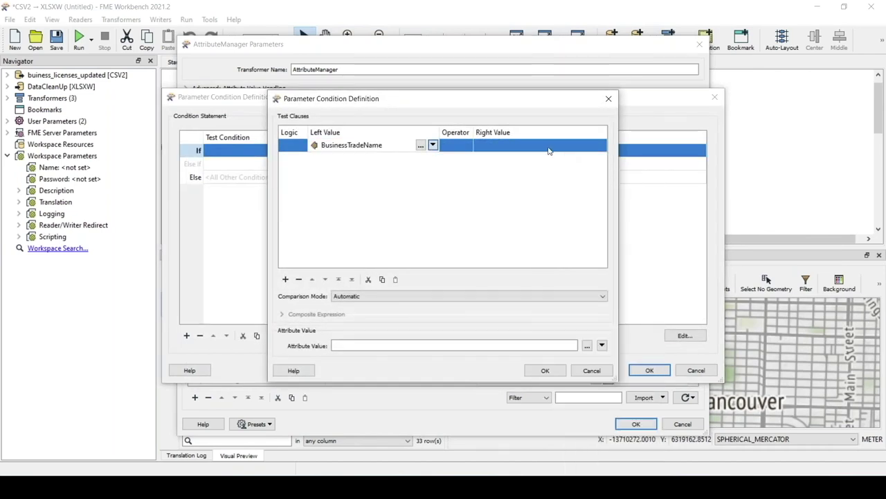
click(464, 149)
click(478, 286)
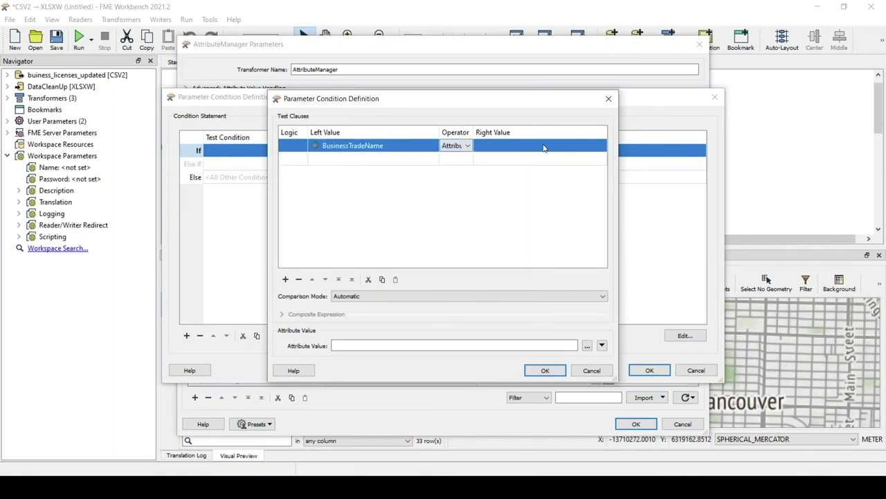
click(545, 371)
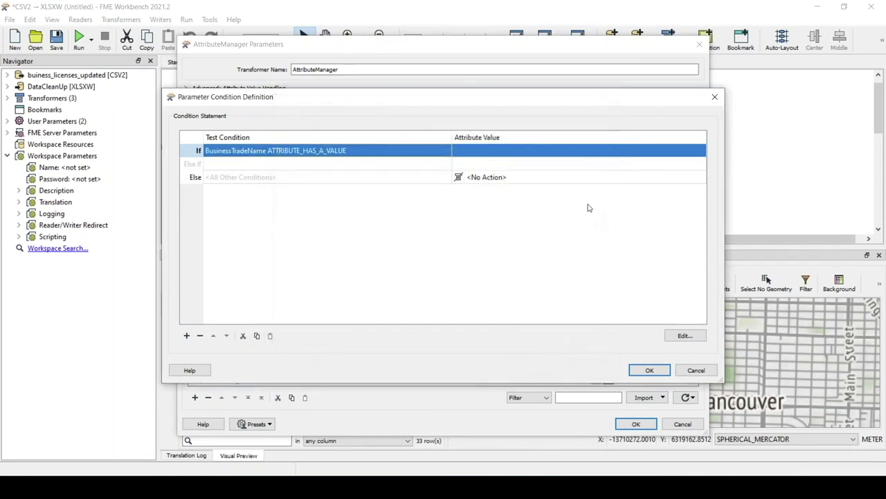
Assign BusinessTradeName as the If value and BusinessName as the Else value, and accept the AttributeManager parameters
click(598, 156)
click(700, 150)
mouse_move(721, 164)
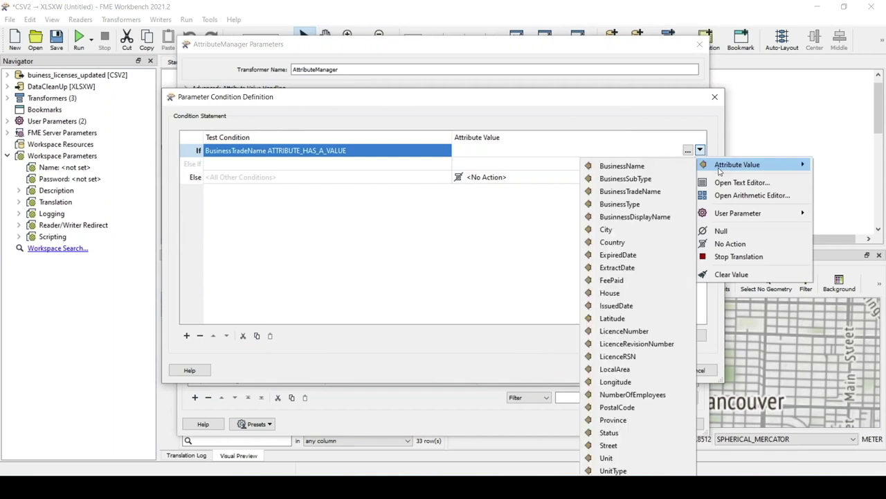
click(627, 191)
click(564, 179)
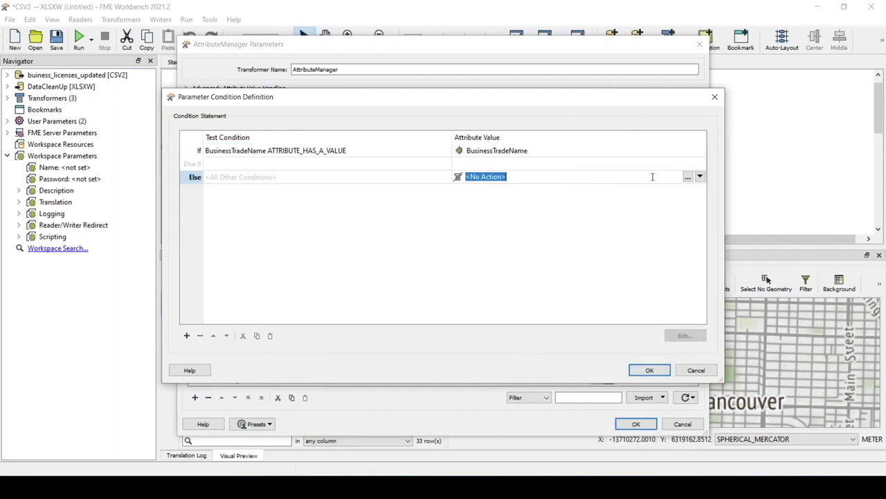
click(700, 177)
mouse_move(717, 193)
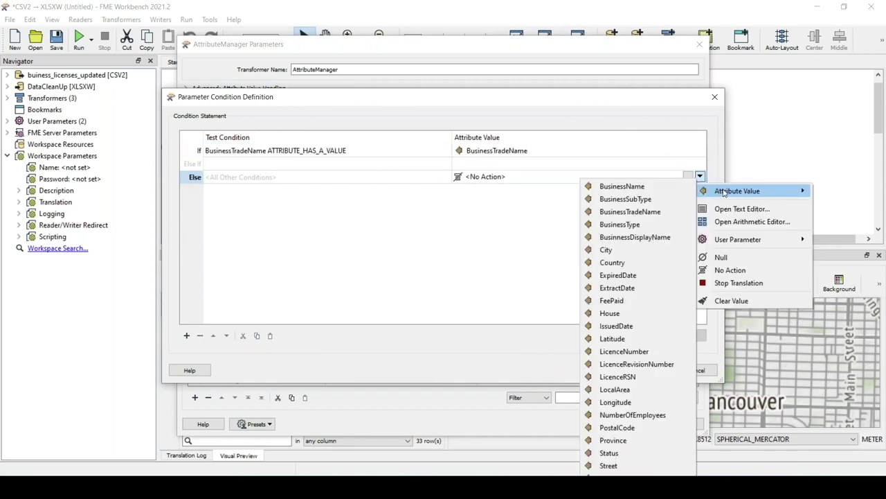
click(623, 187)
click(646, 370)
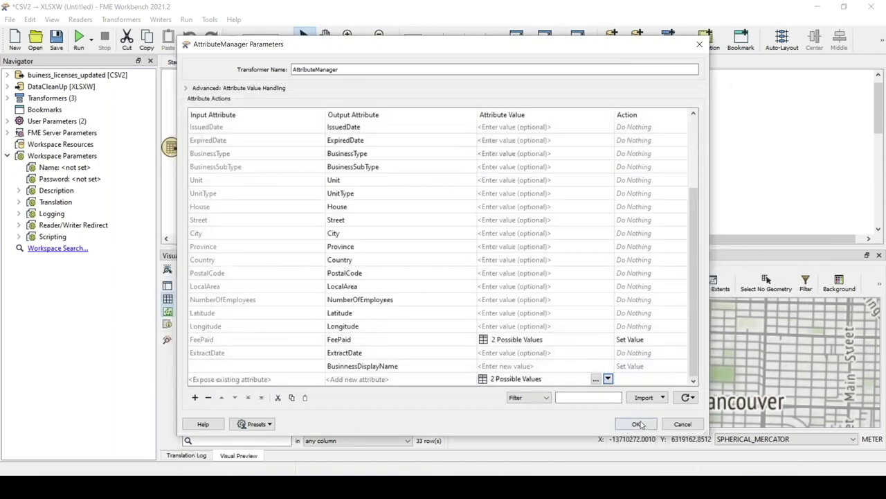
click(637, 424)
Run the workspace through the AttributeManager
drag(633, 149, 627, 149)
key(ctrl+r)
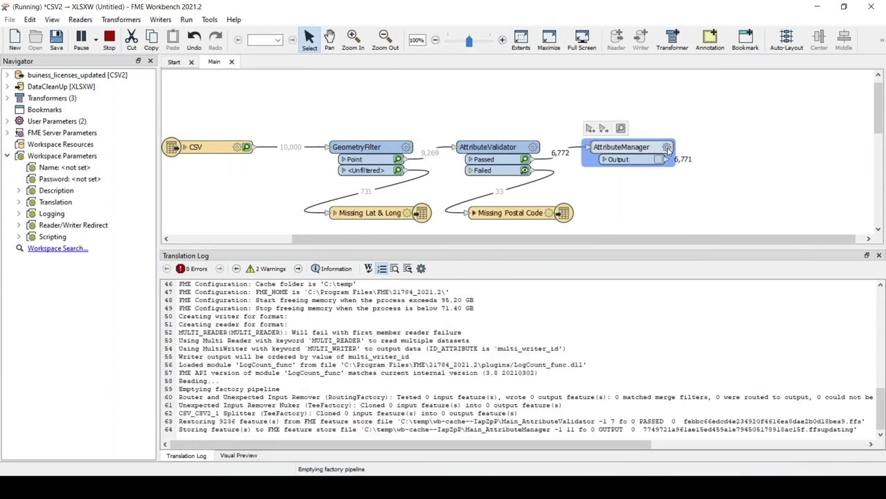
Review the AttributeManager's attribute actions and preview its output features
double_click(626, 149)
scroll(399, 228, down, 1)
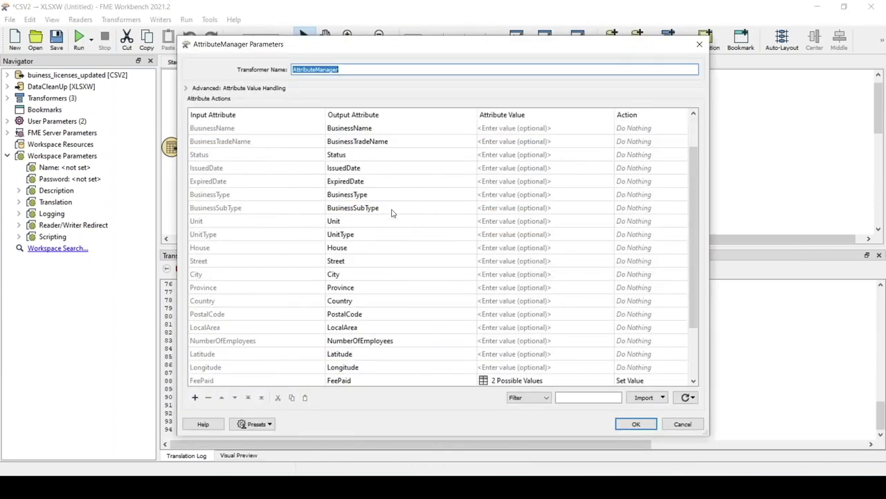
scroll(374, 227, down, 1)
scroll(362, 198, up, 2)
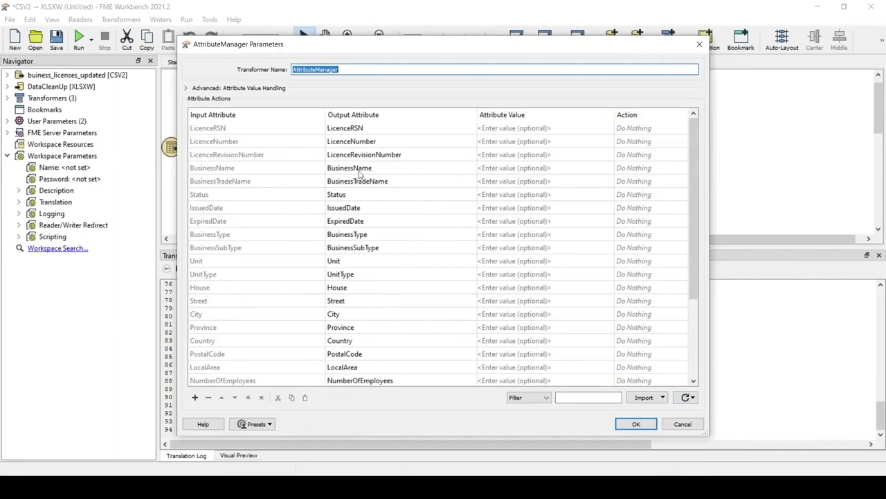
scroll(360, 176, down, 3)
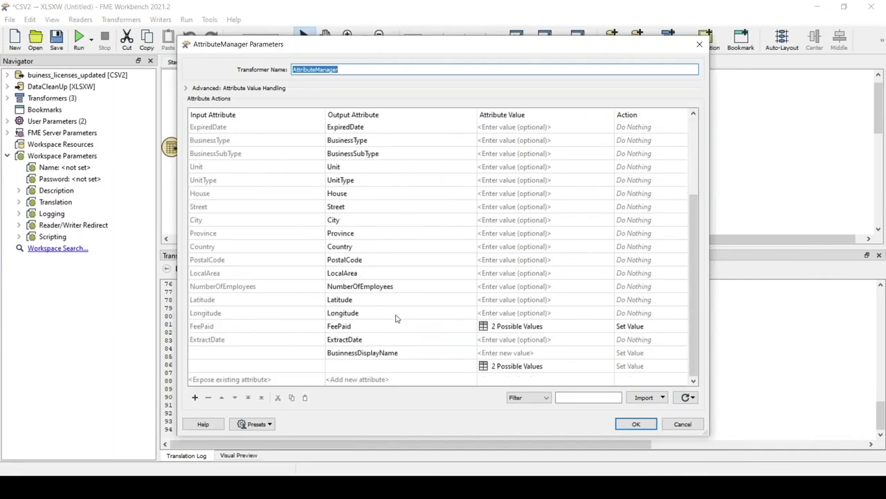
scroll(411, 308, up, 3)
click(636, 423)
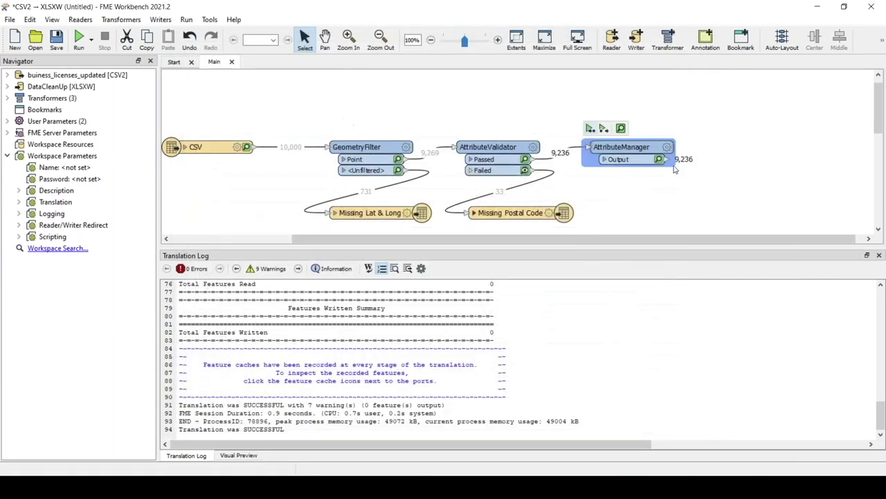
click(658, 159)
click(751, 141)
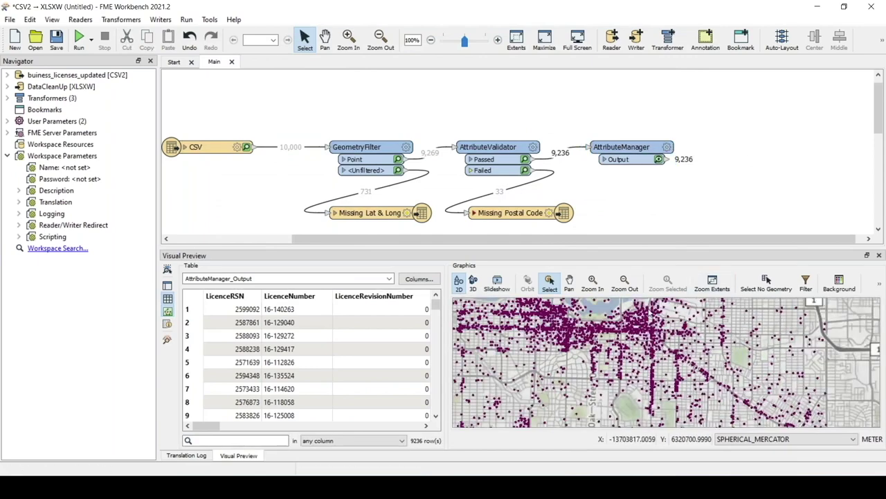
Add the local-area-boundary shapefile reader, place it above the AttributeValidator, and run it to preview its features
click(702, 288)
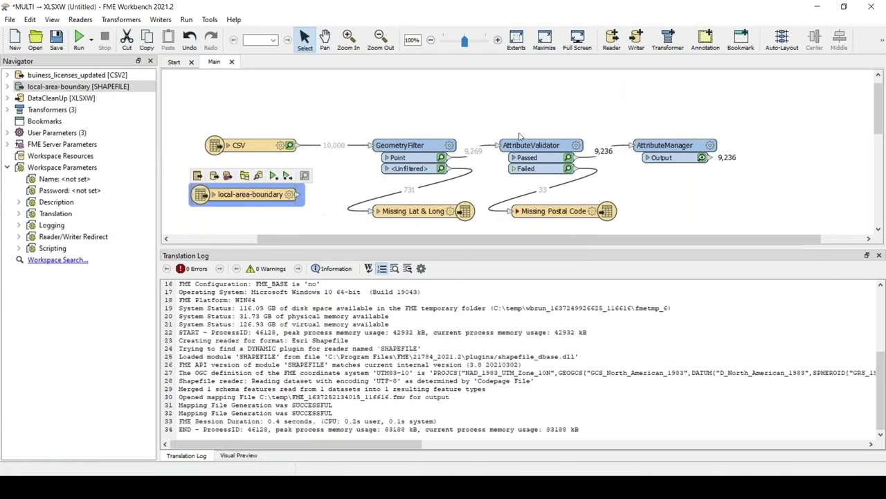
drag(257, 189, 518, 90)
click(545, 72)
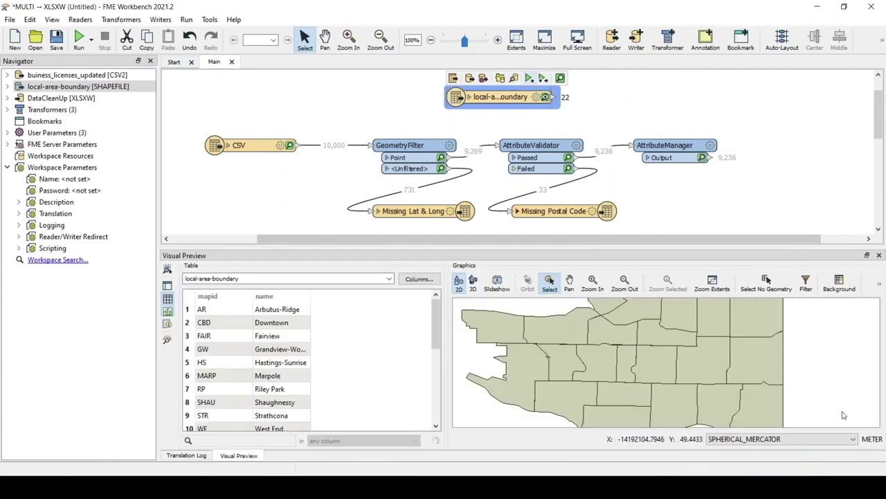
scroll(705, 333, down, 3)
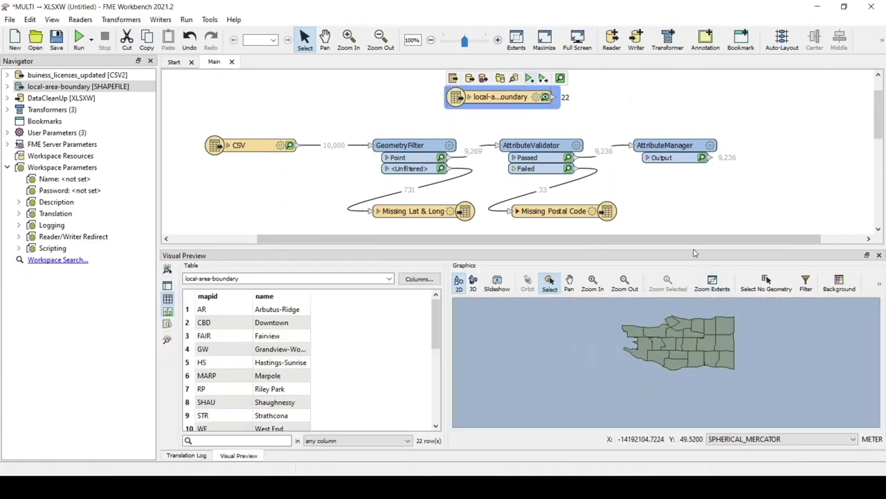
drag(691, 240, 692, 223)
Add a CoordinateSystemSetter transformer beside the local-area-boundary reader and connect the reader to it
click(661, 99)
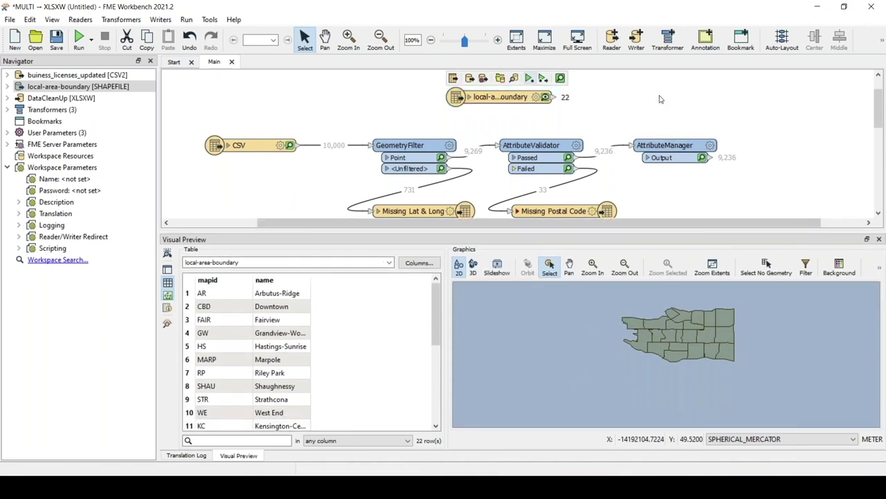
double_click(612, 103)
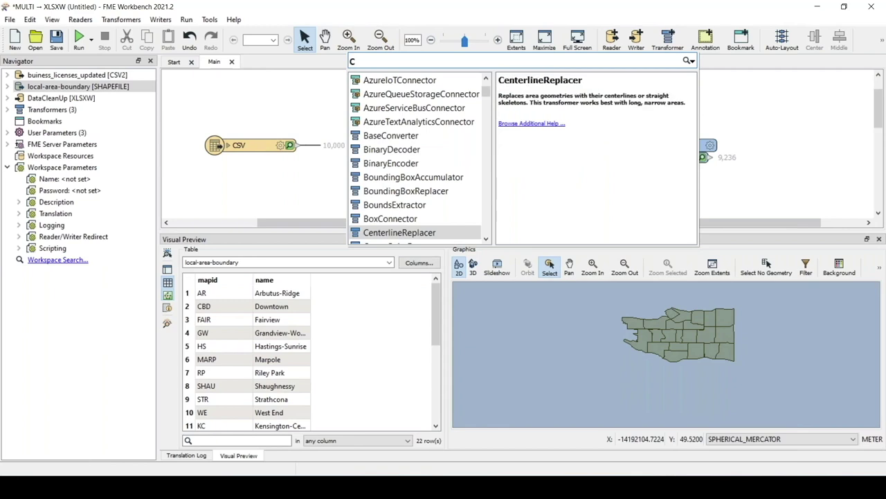
text(CSS)
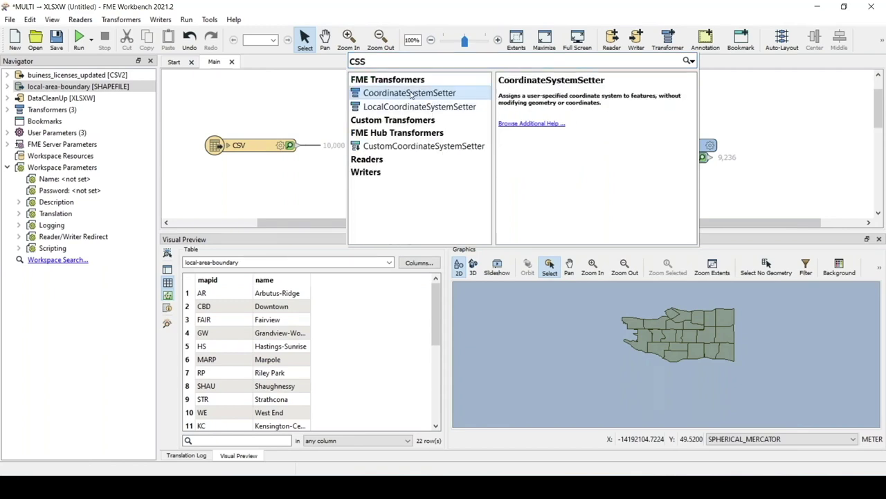
click(411, 94)
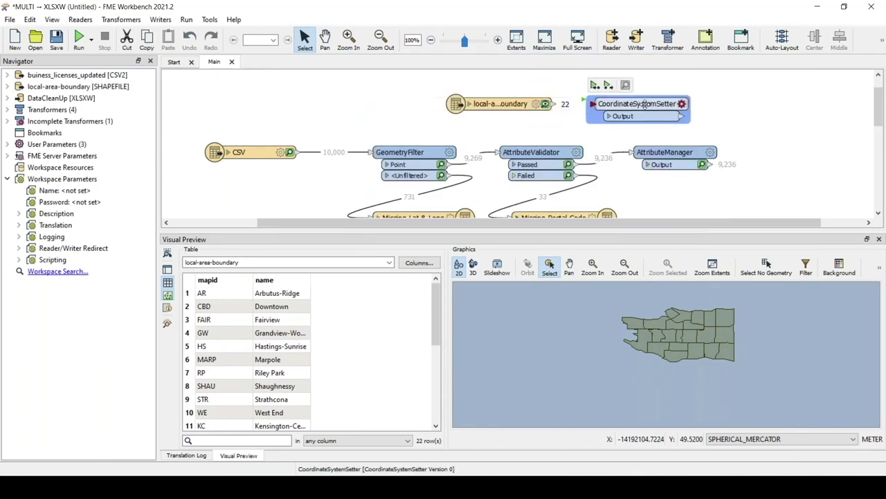
drag(555, 106, 596, 104)
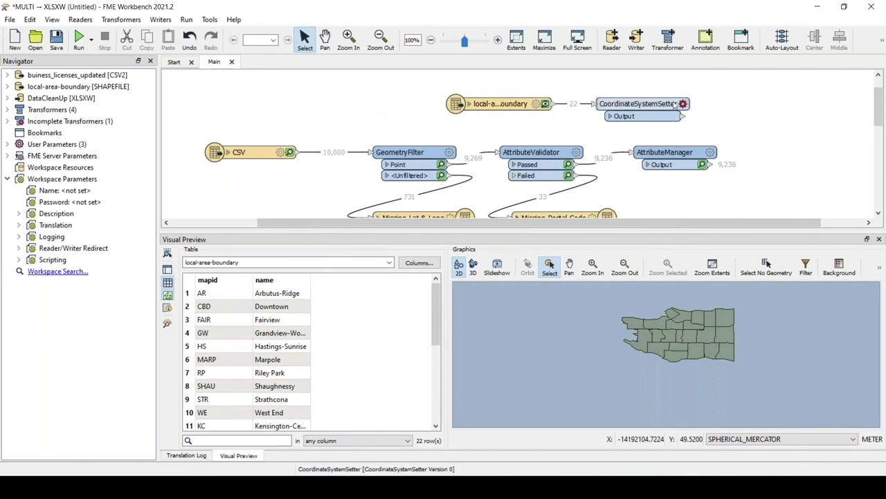
Set the CoordinateSystemSetter's coordinate system to LL84
click(485, 251)
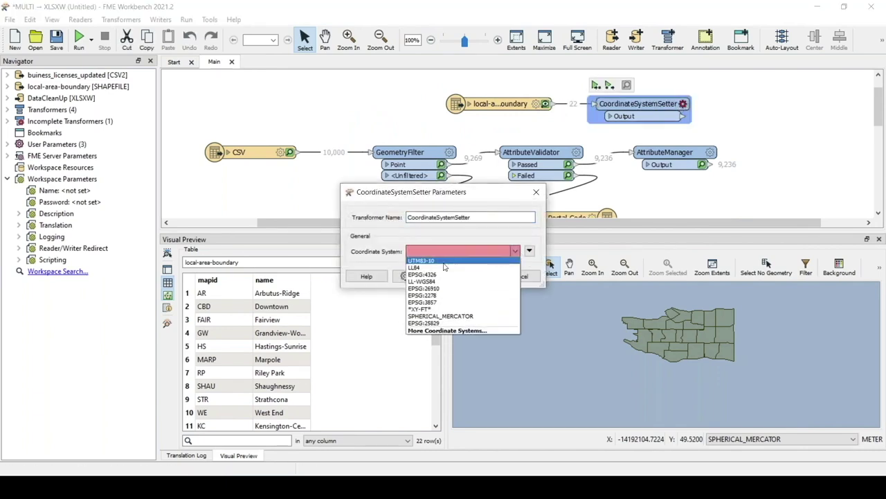
click(446, 267)
click(472, 276)
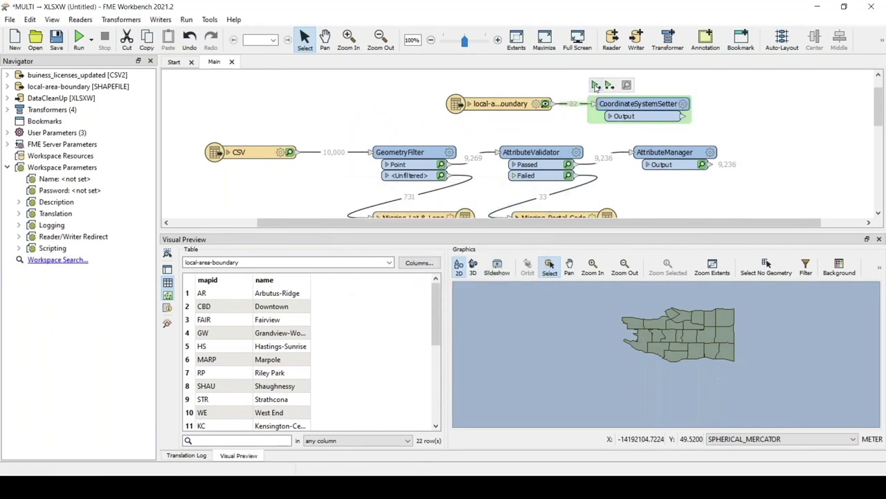
Run the workflow up to the CoordinateSystemSetter, preview its output over the basemap, and inspect the Hastings-Sunrise boundary polygon
click(596, 85)
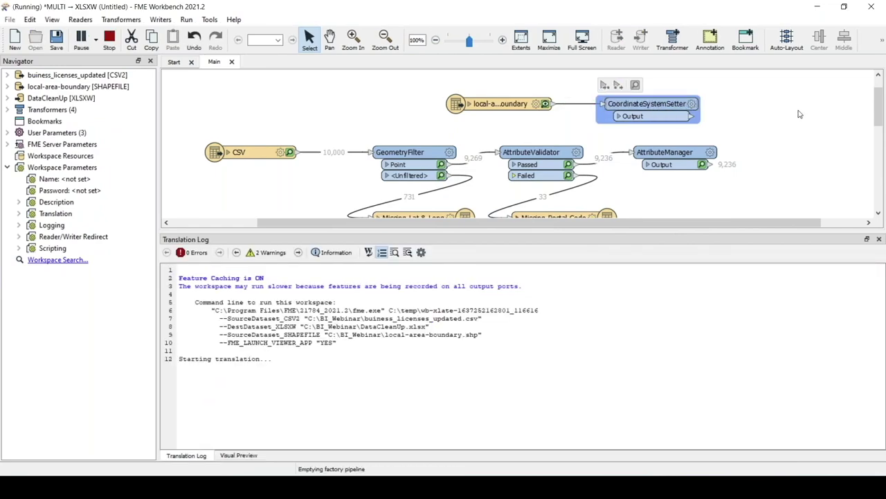
click(683, 116)
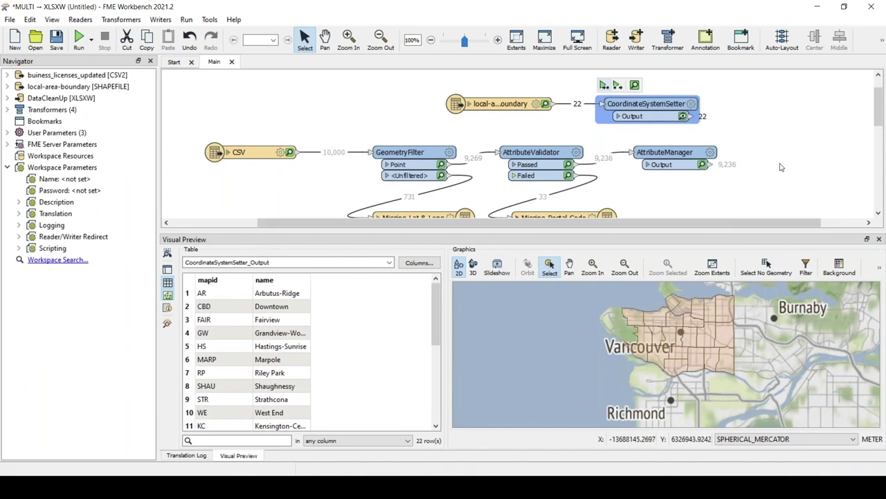
scroll(781, 167, up, 1)
click(757, 208)
drag(757, 222, 799, 223)
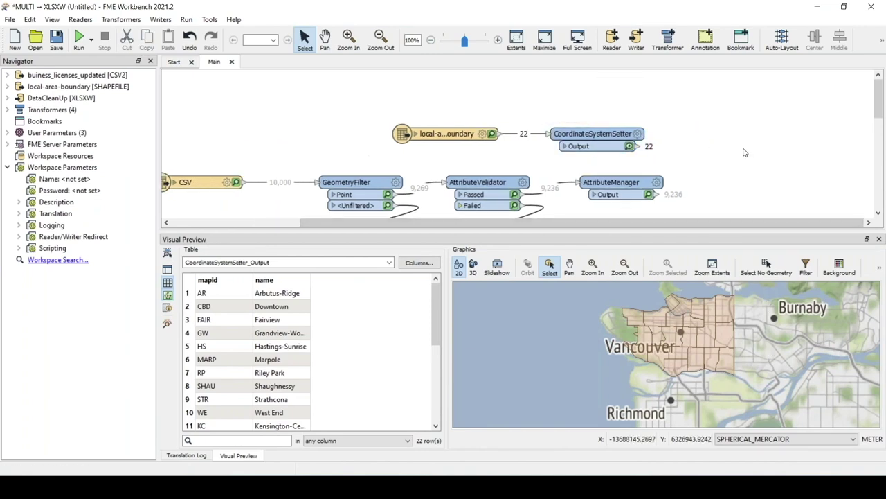
click(724, 314)
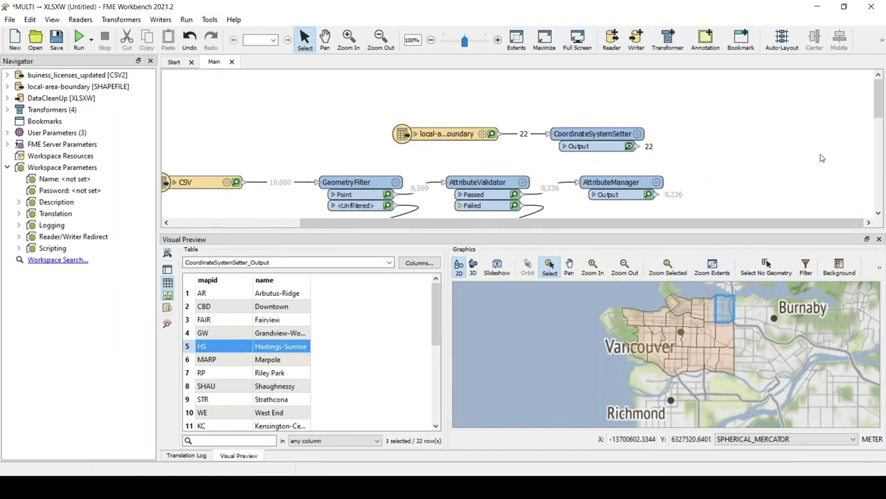
Add a PointOnAreaOverlayer, connecting the AttributeManager output to its Point input and the CoordinateSystemSetter output to its Area input
text(point)
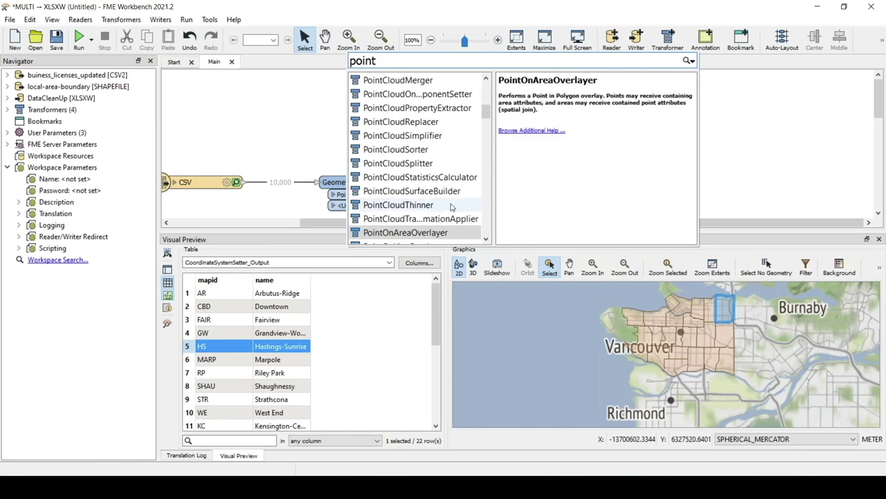
double_click(417, 233)
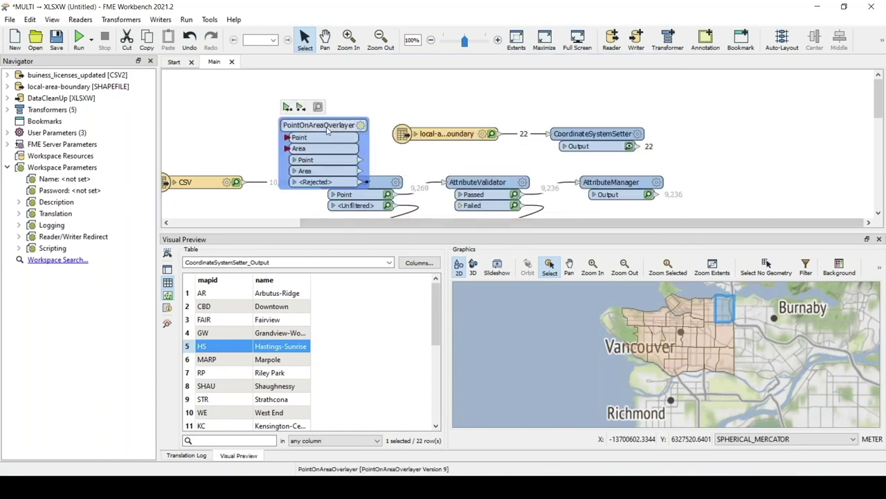
drag(326, 123, 785, 136)
click(698, 146)
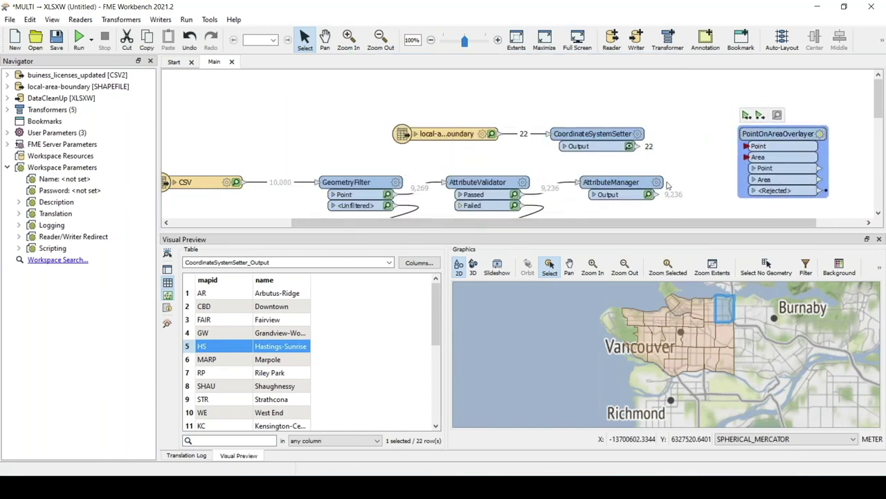
drag(649, 194, 745, 147)
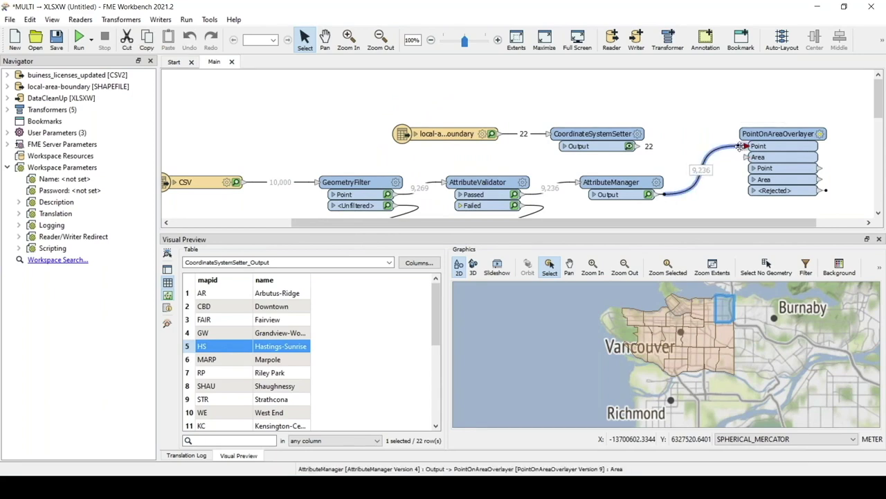
drag(639, 147, 755, 157)
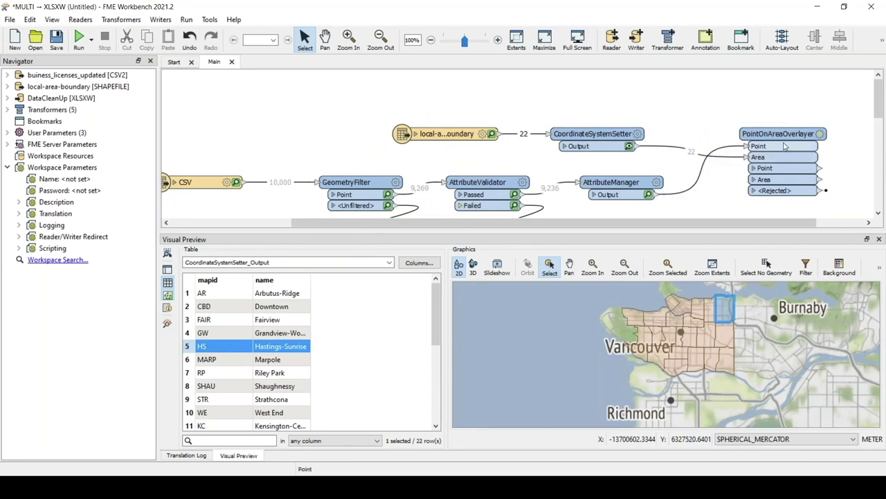
Set the PointOnAreaOverlayer's overlap count attribute to NoOfBusinesses and move the transformer closer to the AttributeManager
click(820, 133)
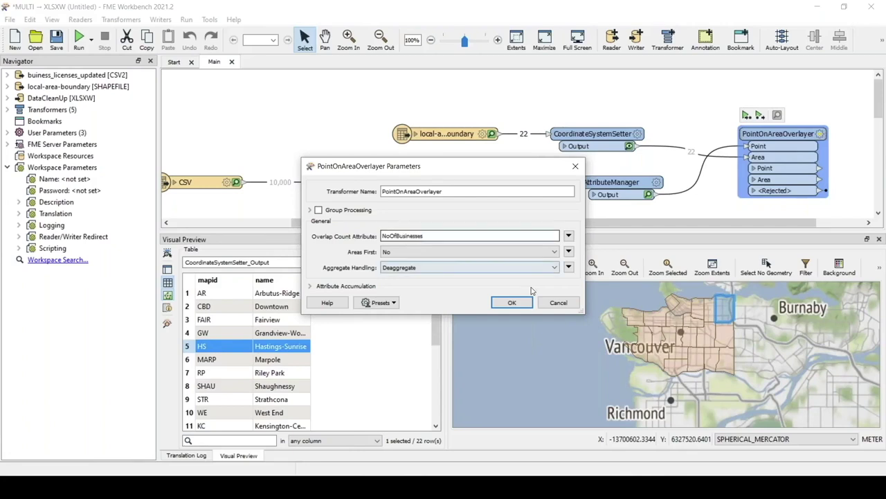
click(512, 302)
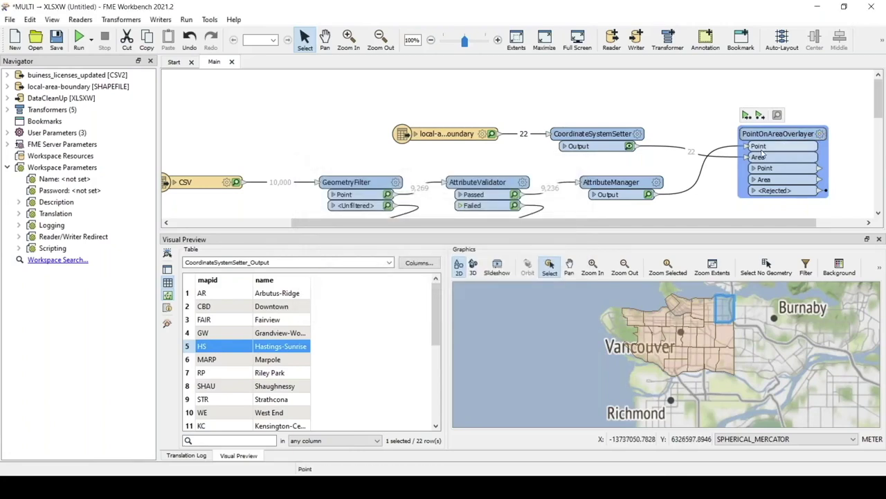
drag(797, 138, 780, 138)
Run the workflow up to the PointOnAreaOverlayer, preview its Area output, and check NoOfBusinesses for Hastings-Sunrise and Mount Pleasant
click(745, 115)
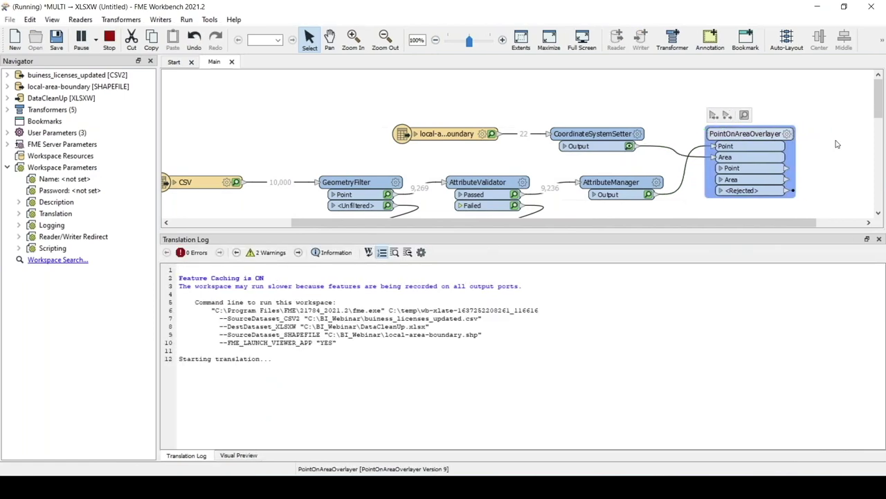
drag(795, 223, 842, 226)
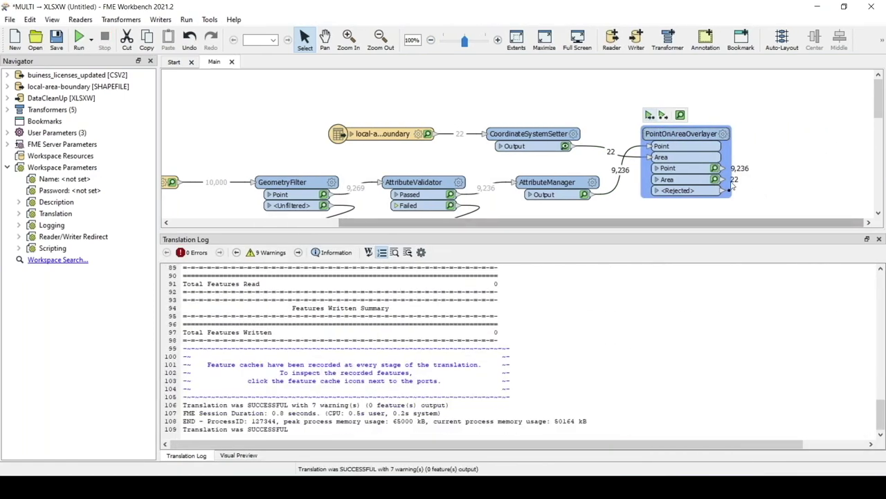
click(714, 179)
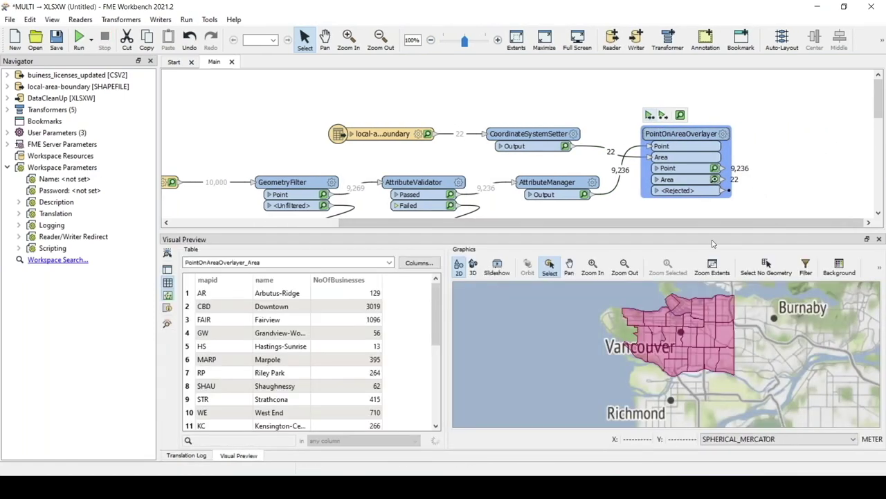
click(722, 315)
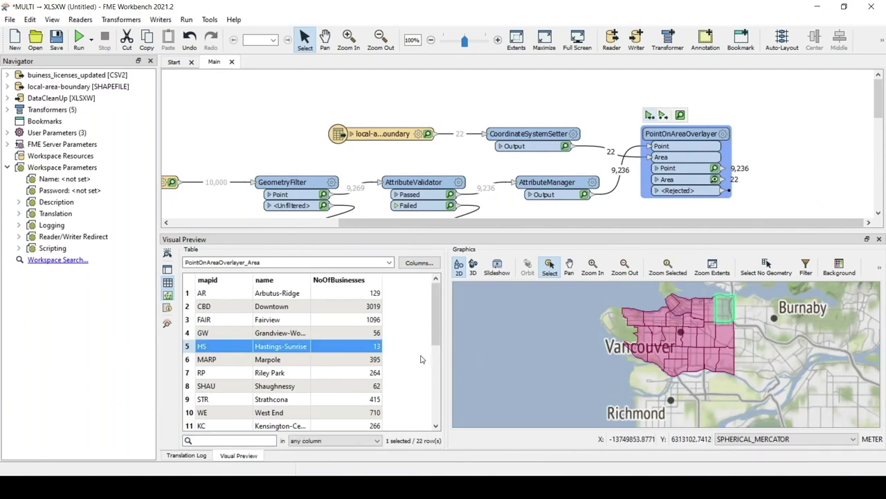
click(688, 322)
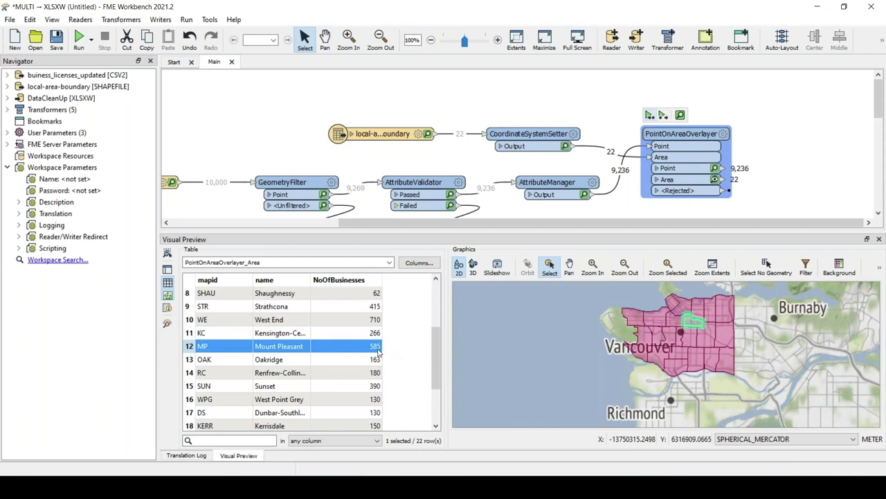
Add a Tableau Hyper writer with the dataset C:\BI_Webinar\Vancouver.hyper and an automatic table definition
click(798, 193)
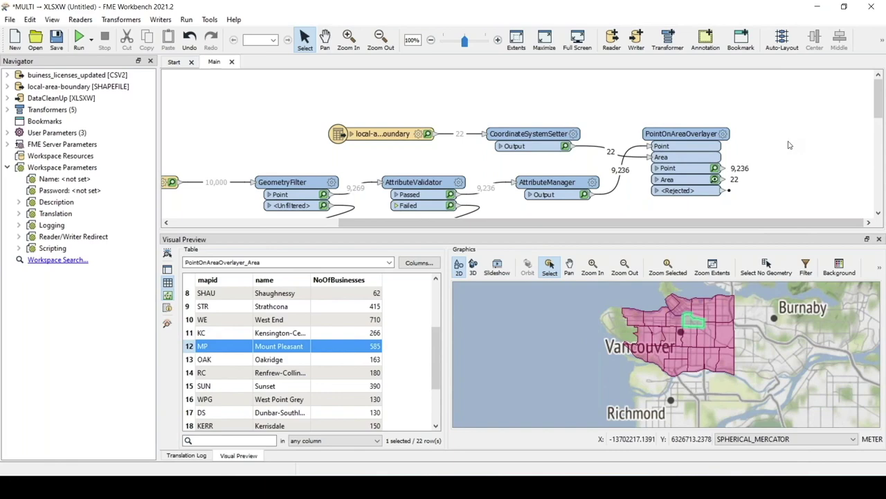
text(tablea)
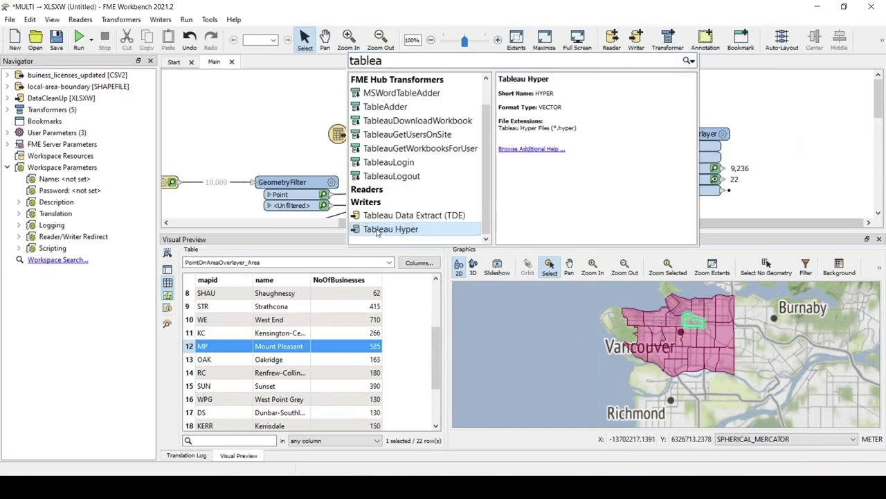
double_click(388, 230)
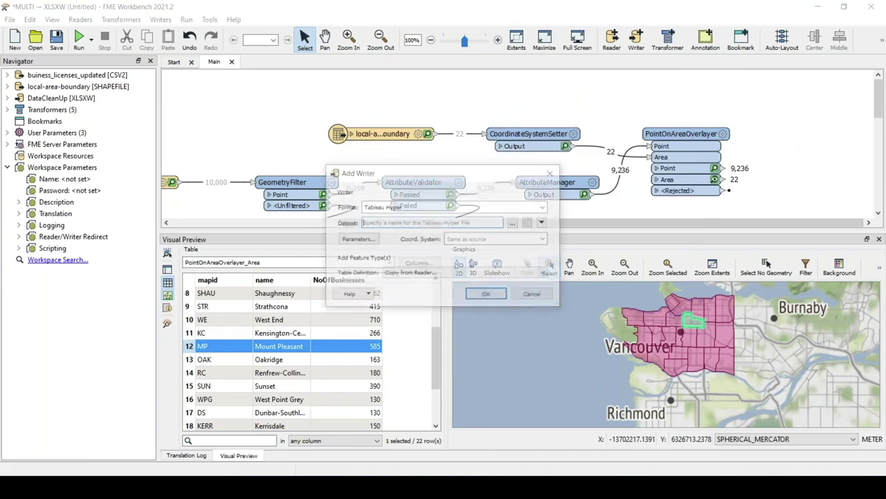
click(514, 223)
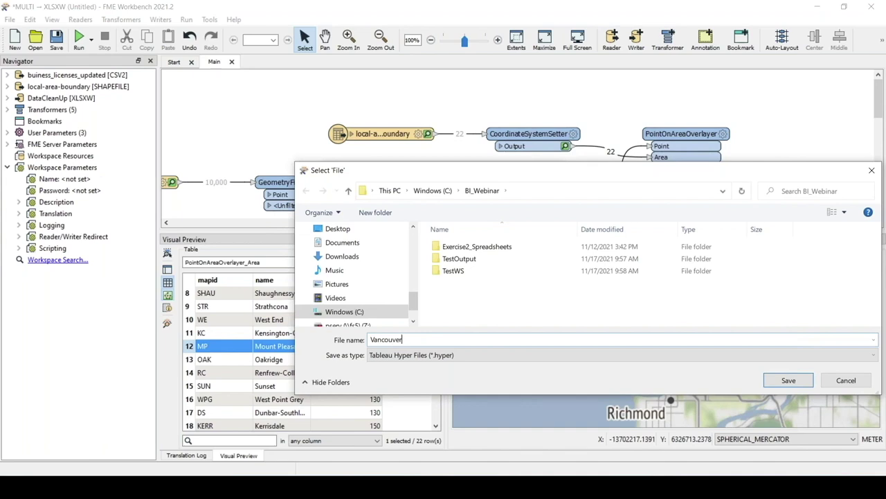
click(787, 380)
click(360, 242)
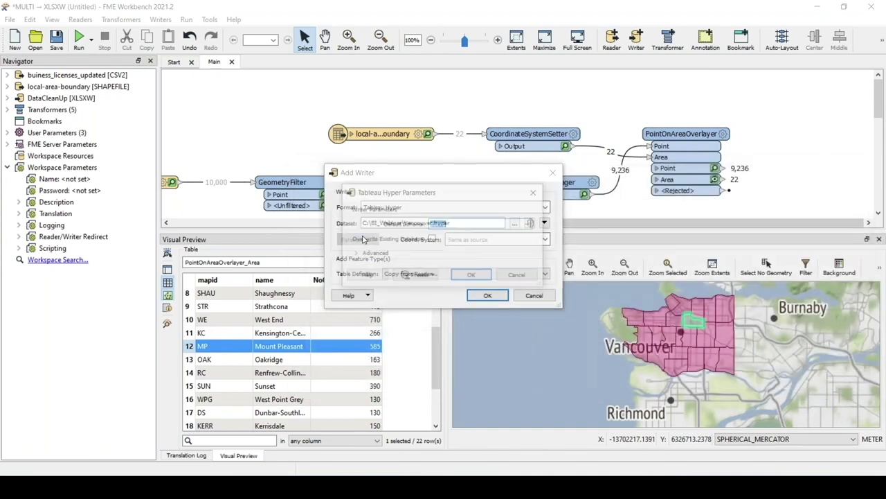
click(473, 277)
click(467, 274)
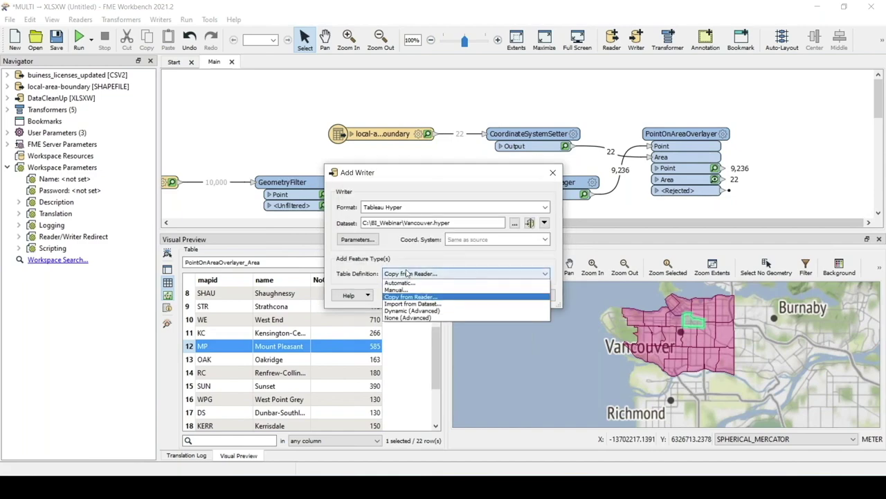
click(463, 284)
click(486, 295)
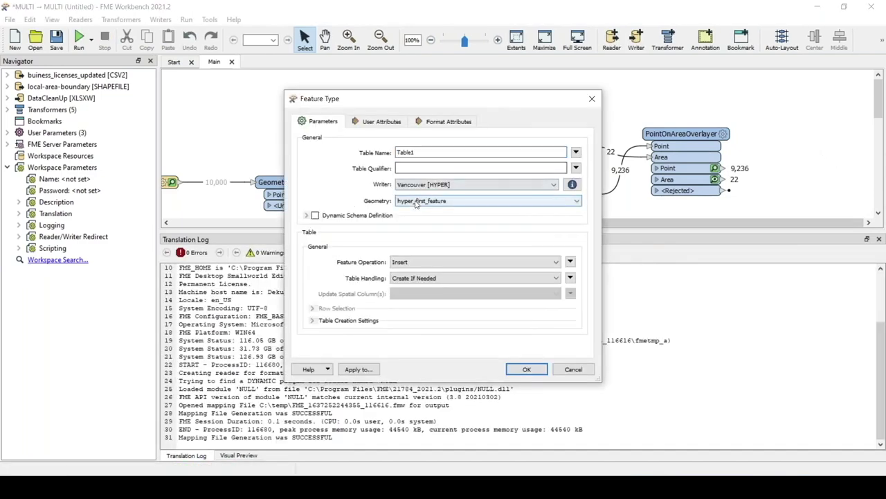
Name the Hyper table Businesses, set its geometry to hyper_point, and connect the PointOnAreaOverlayer's Point output to it
click(429, 200)
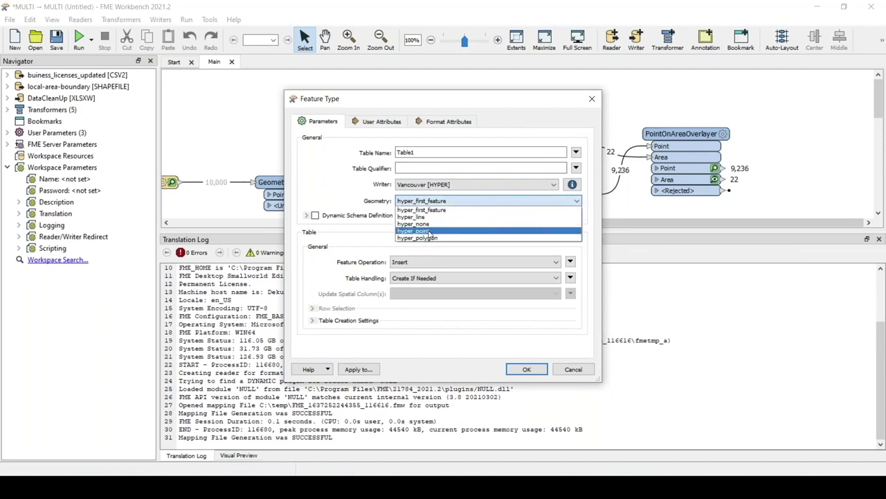
click(429, 230)
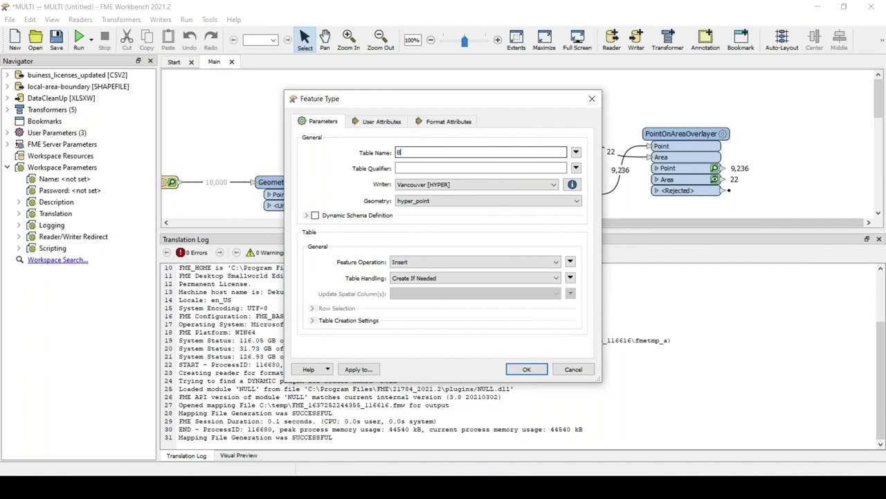
click(527, 369)
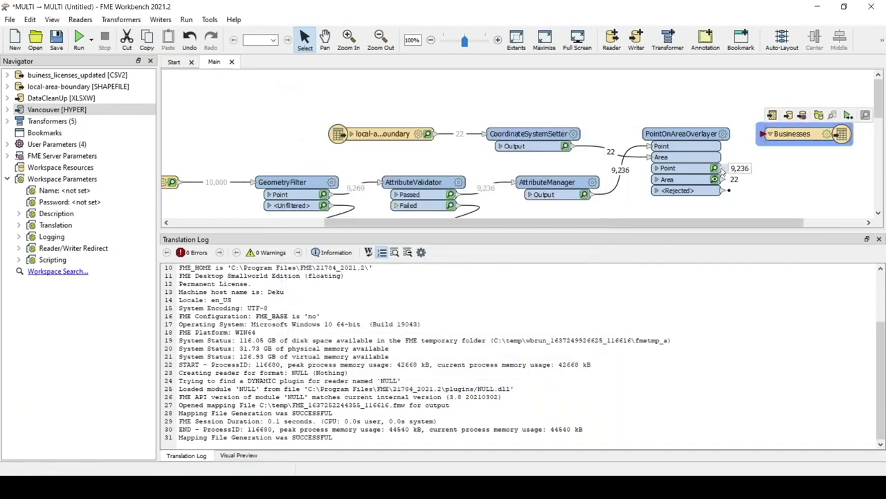
drag(722, 171, 763, 134)
Add a Boundary feature type with hyper_polygon geometry to the Vancouver writer, place it below Businesses, and connect the overlayer's Area output
click(158, 20)
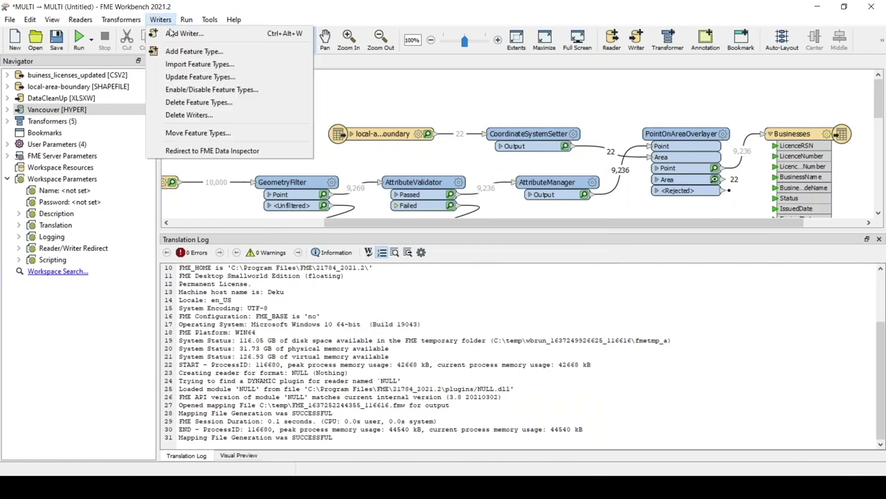
click(183, 51)
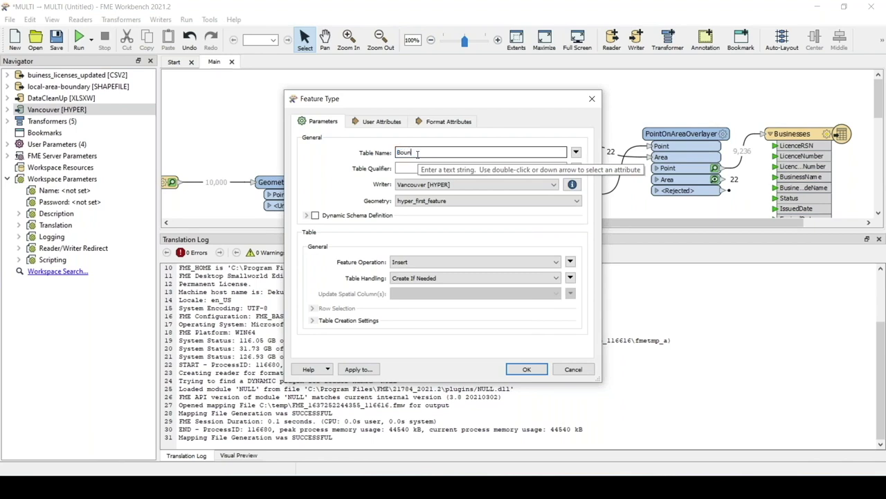
text(Boundary)
click(575, 201)
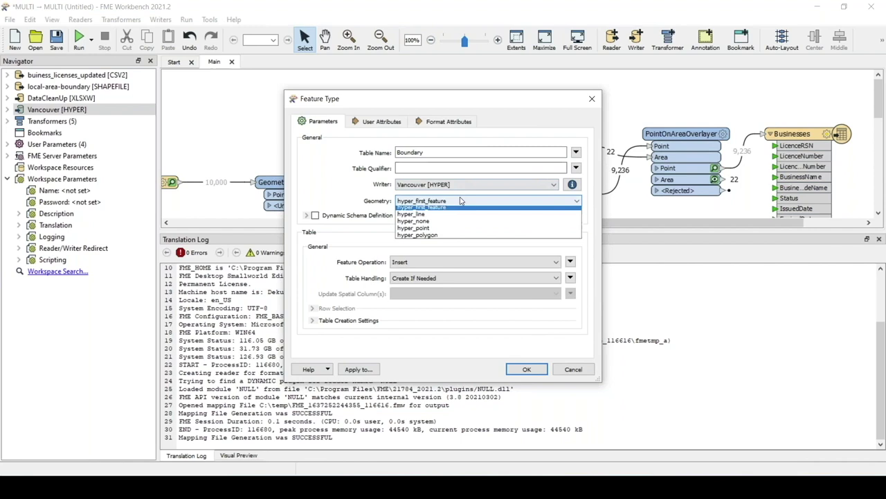
click(437, 238)
click(526, 369)
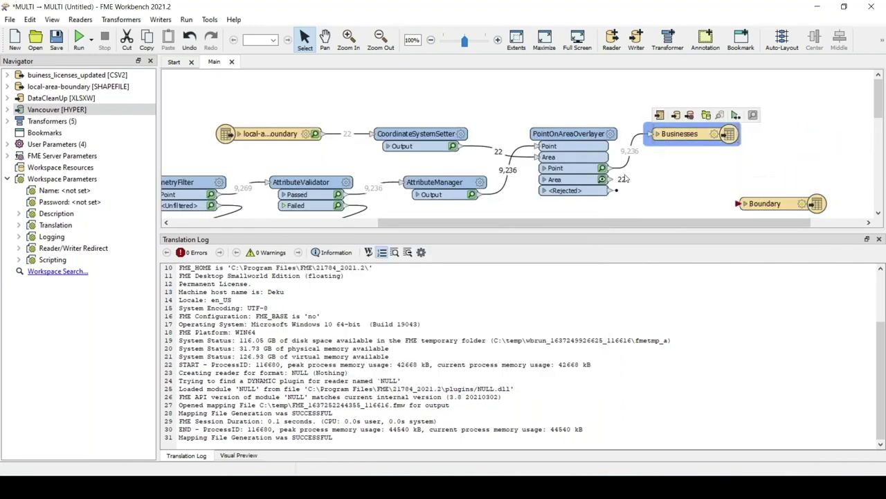
drag(612, 179, 670, 173)
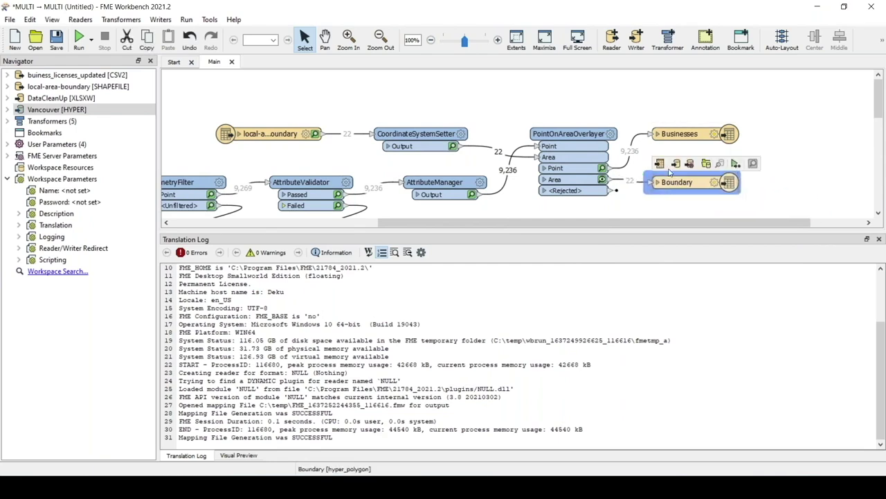
Run the complete workspace to write the Excel cleanup tables and the Vancouver Hyper tables
scroll(322, 152, down, 2)
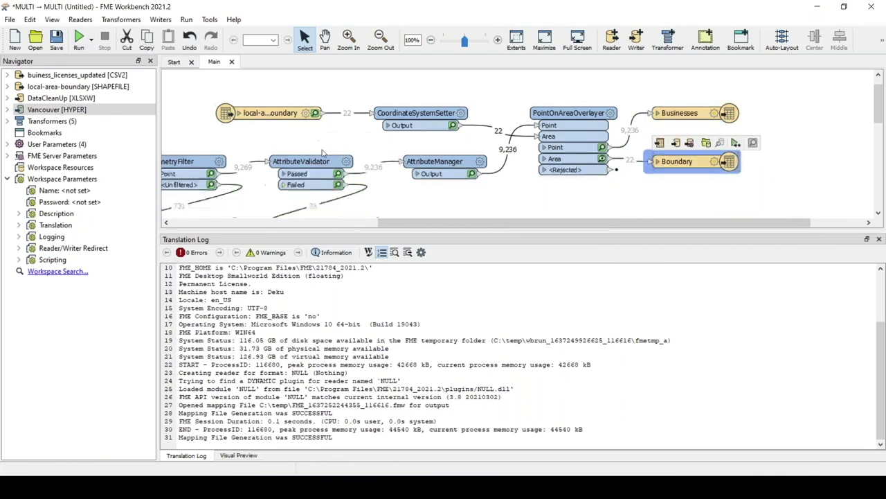
scroll(322, 152, up, 1)
scroll(322, 153, left, 5)
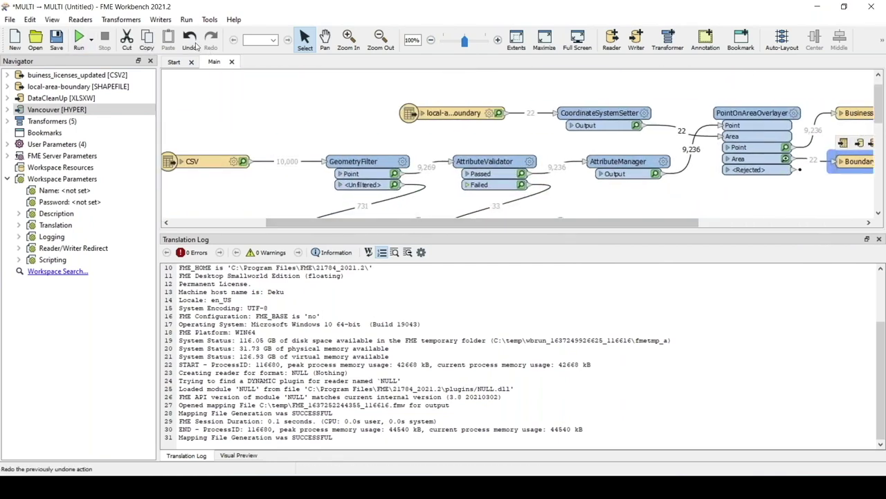
click(79, 40)
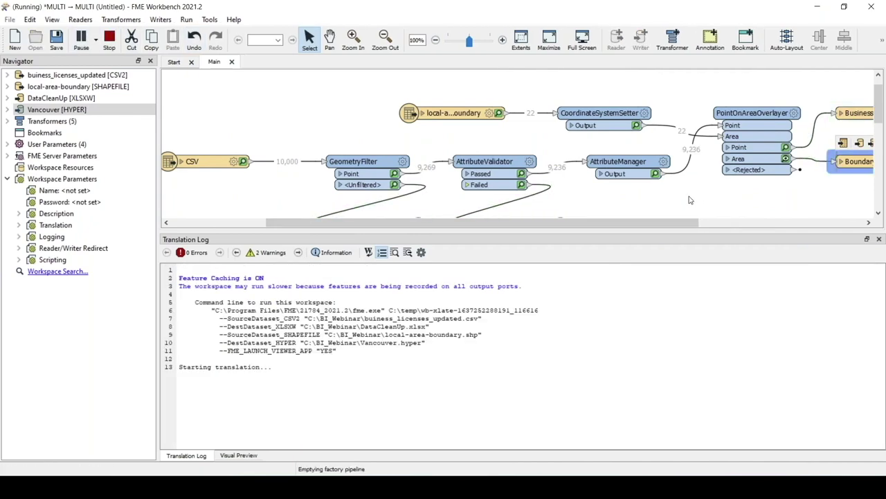
scroll(639, 192, down, 2)
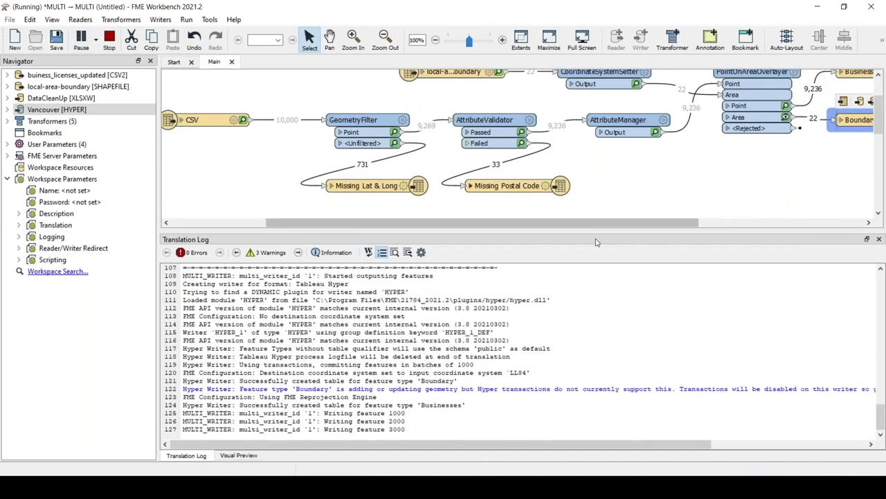
Switch to Tableau and open the Vancouver.hyper extract from the C:\BI_Webinar folder
scroll(677, 146, up, 3)
scroll(676, 146, right, 6)
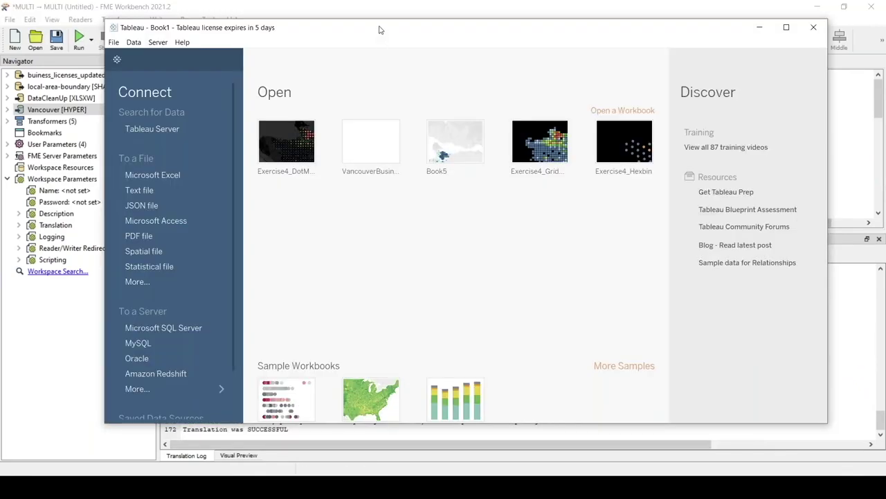
drag(380, 30, 367, 52)
key(ctrl+o)
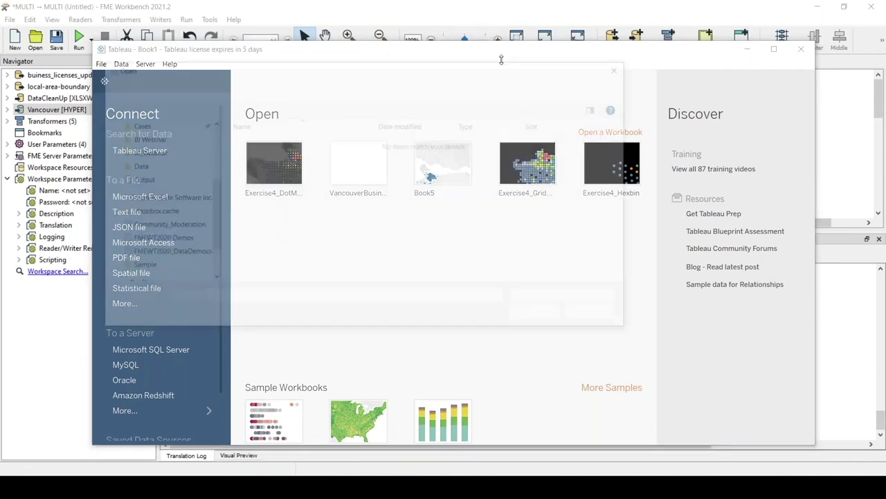
scroll(152, 201, down, 1)
click(146, 271)
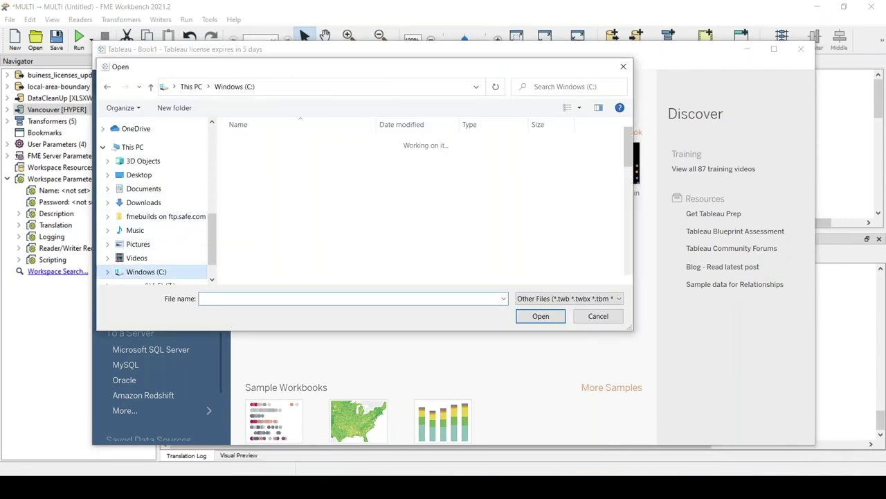
double_click(313, 143)
click(281, 254)
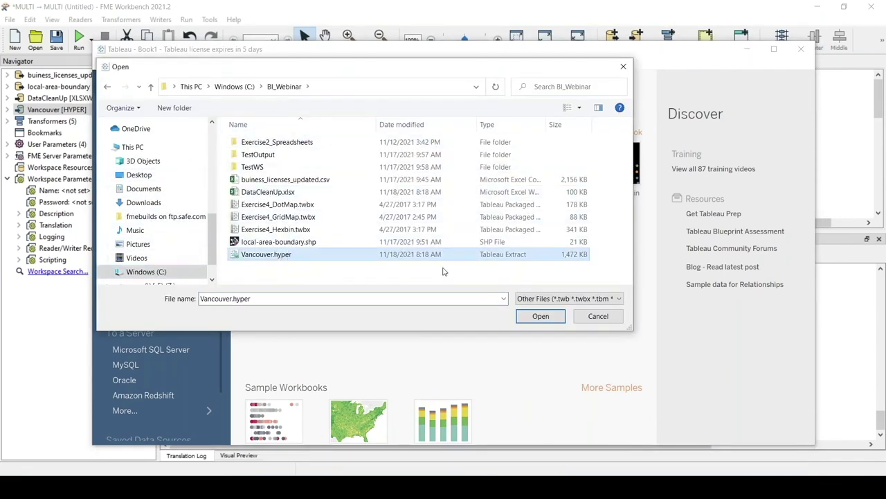
click(548, 319)
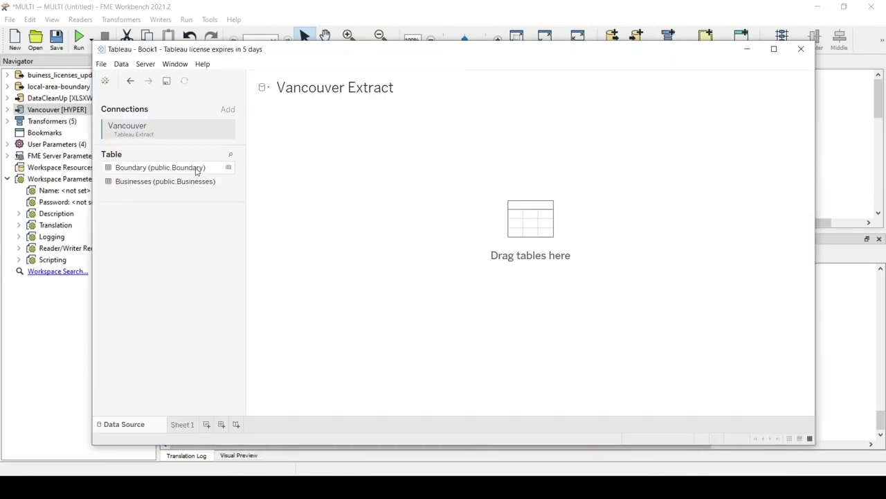
Add the Boundary table to the data source, relate the Businesses table to it, and go to Sheet 1
drag(325, 179, 325, 180)
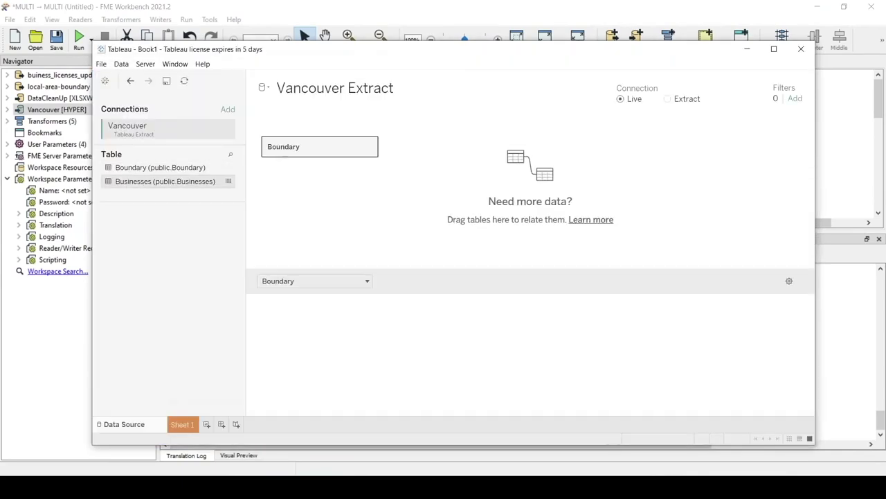
drag(437, 150, 459, 152)
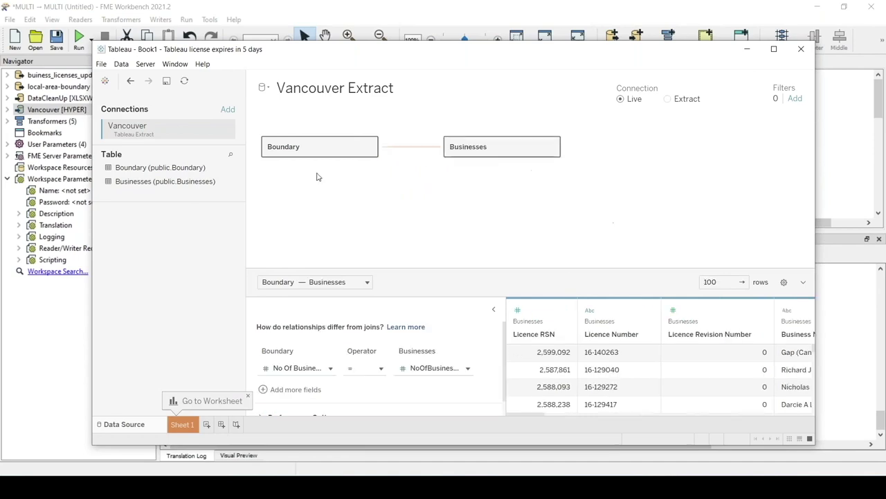
click(182, 425)
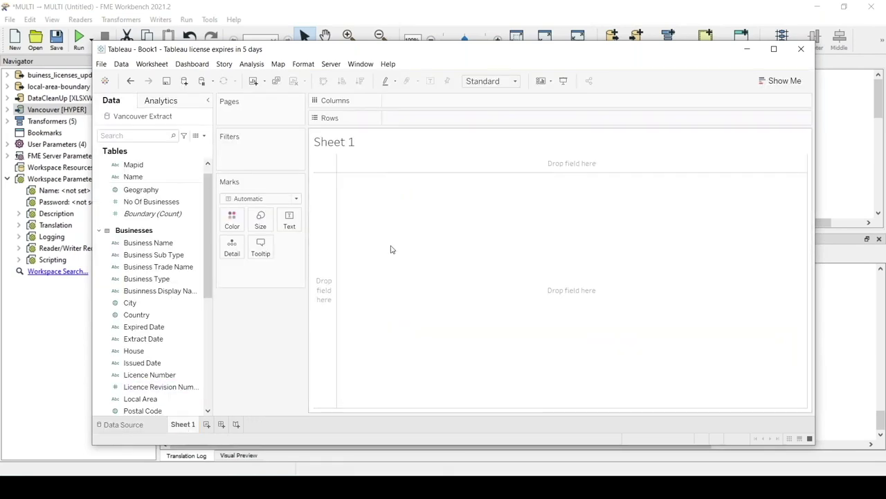
Map the Businesses table's Latitude and Longitude on Sheet 1 and turn off measure aggregation to plot every business individually
click(168, 202)
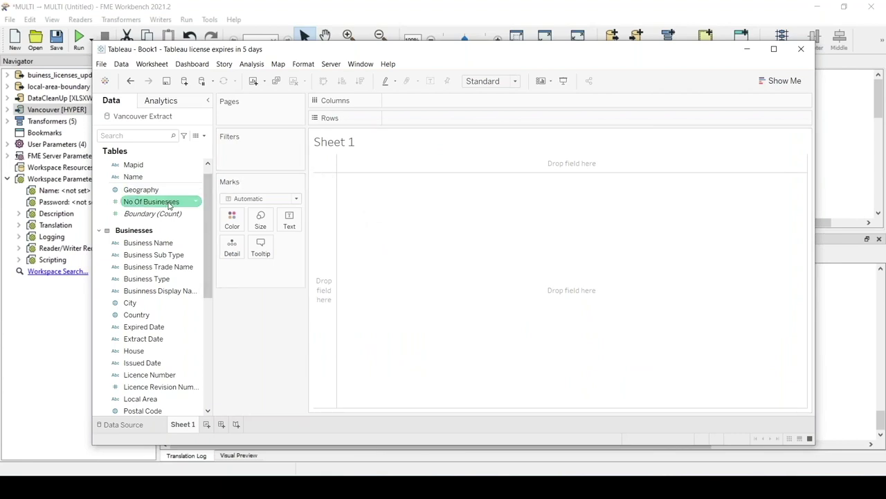
scroll(150, 240, down, 5)
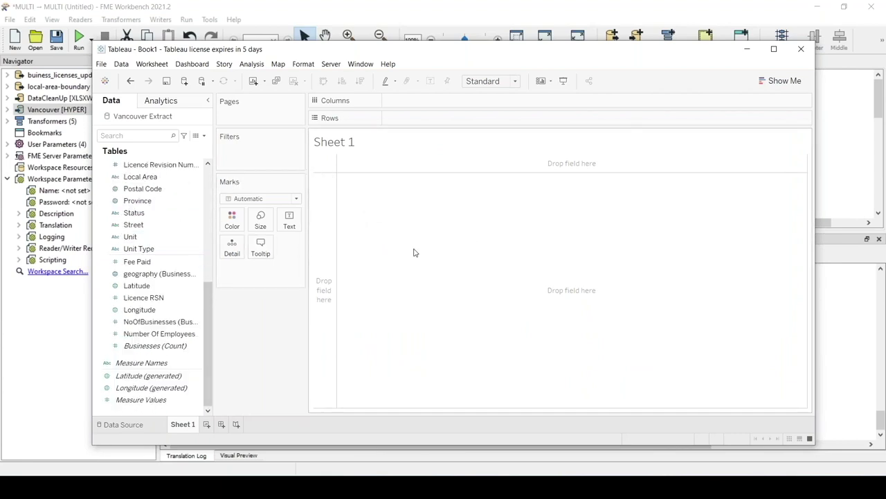
click(148, 286)
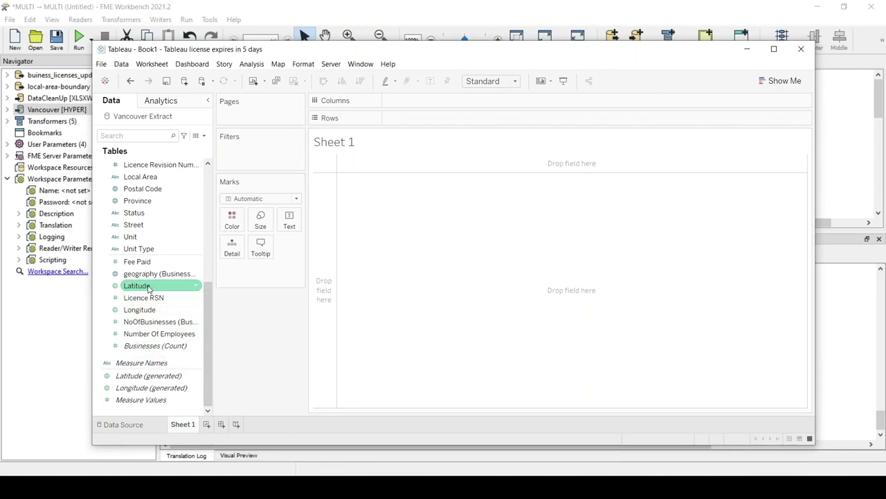
double_click(147, 286)
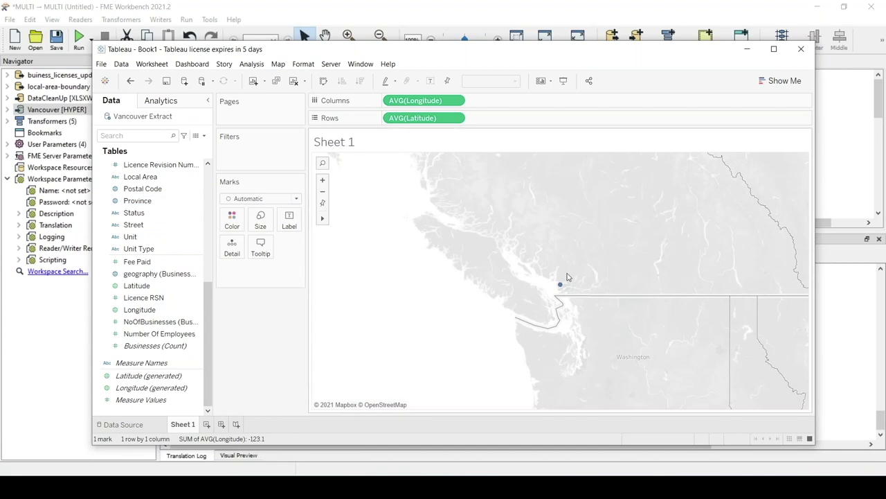
scroll(566, 277, up, 5)
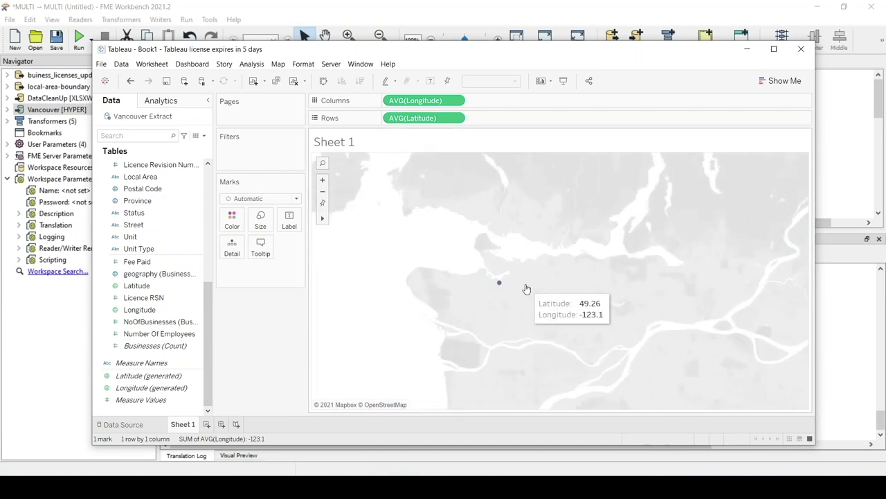
scroll(509, 285, up, 2)
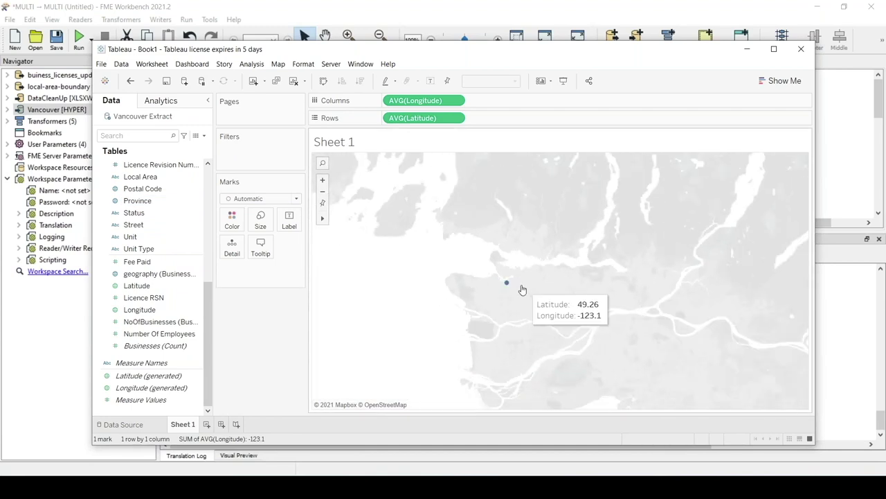
click(251, 67)
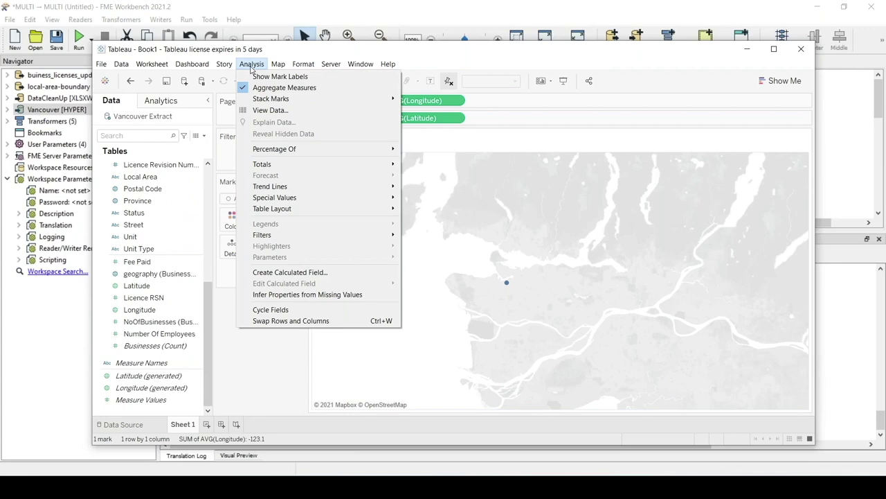
click(290, 89)
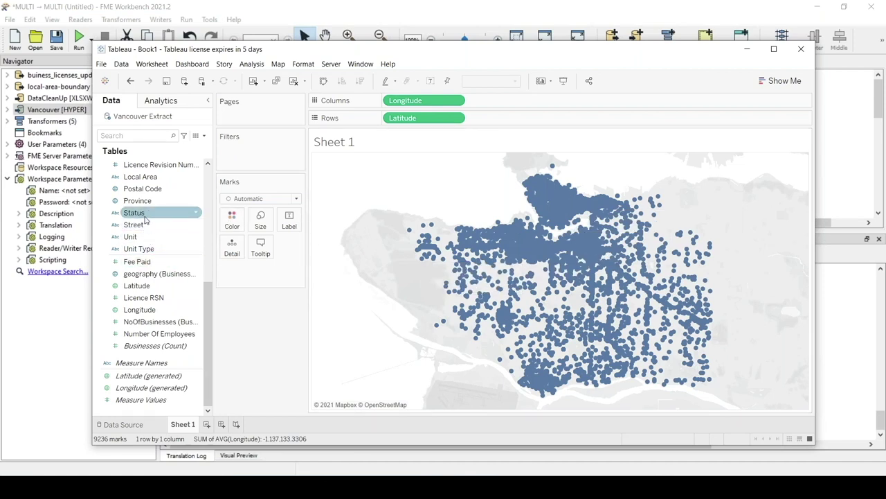
Colour the business points by Status and inspect individual points on the map
drag(145, 219, 233, 224)
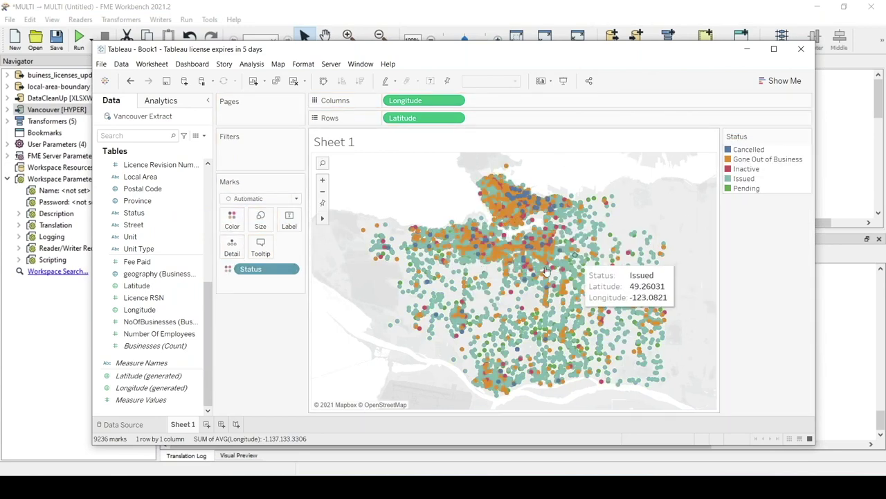
scroll(589, 291, up, 1)
scroll(544, 260, up, 3)
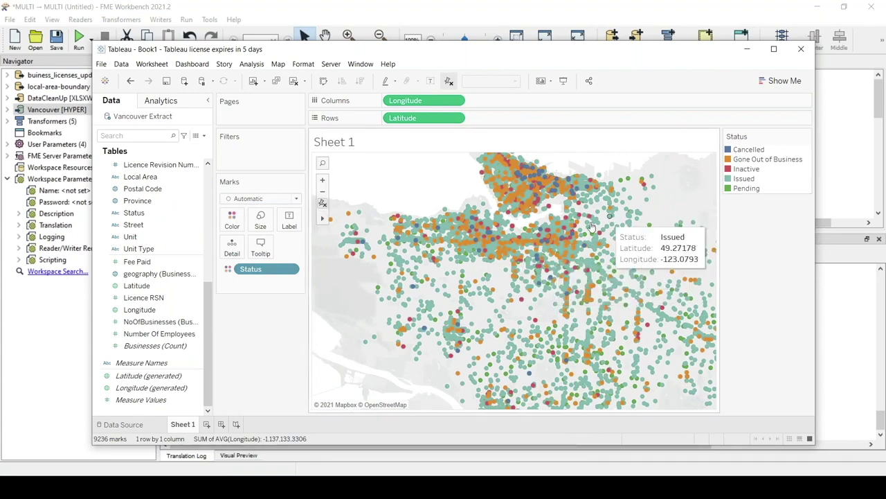
mouse_move(546, 245)
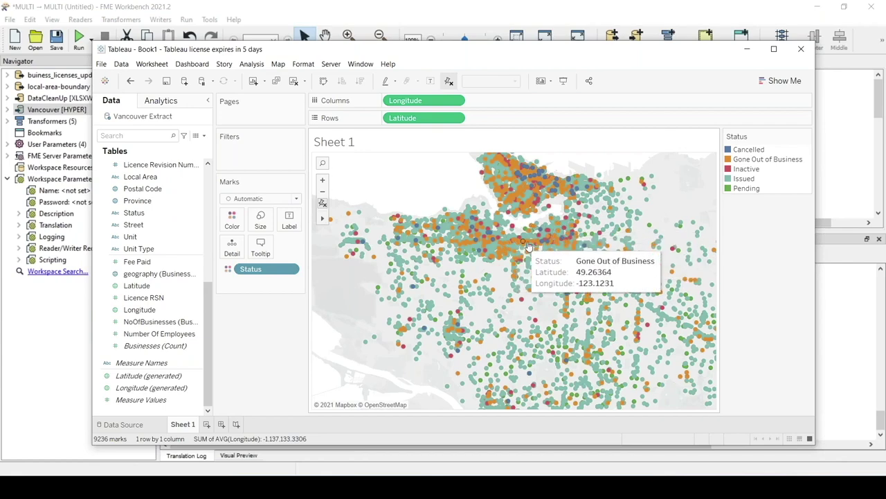
scroll(509, 246, down, 1)
Add a new worksheet and map the Boundary table's Geography field on it
click(206, 424)
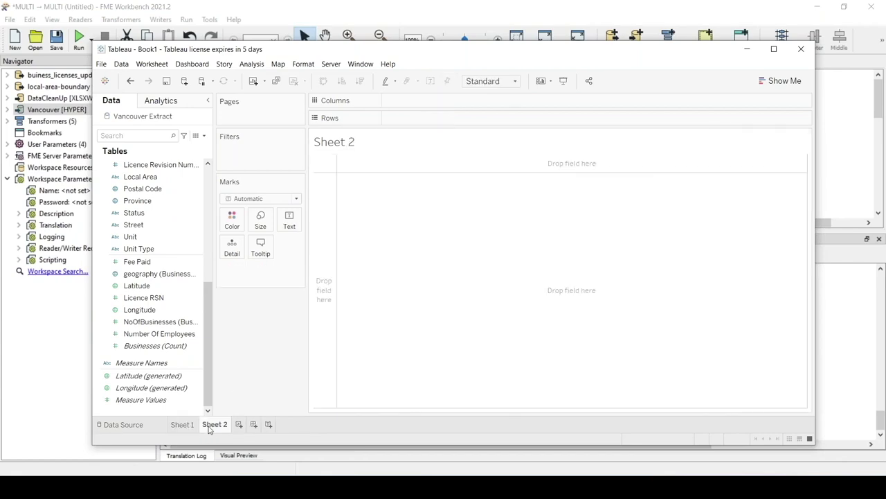
scroll(158, 220, up, 1)
scroll(158, 220, up, 5)
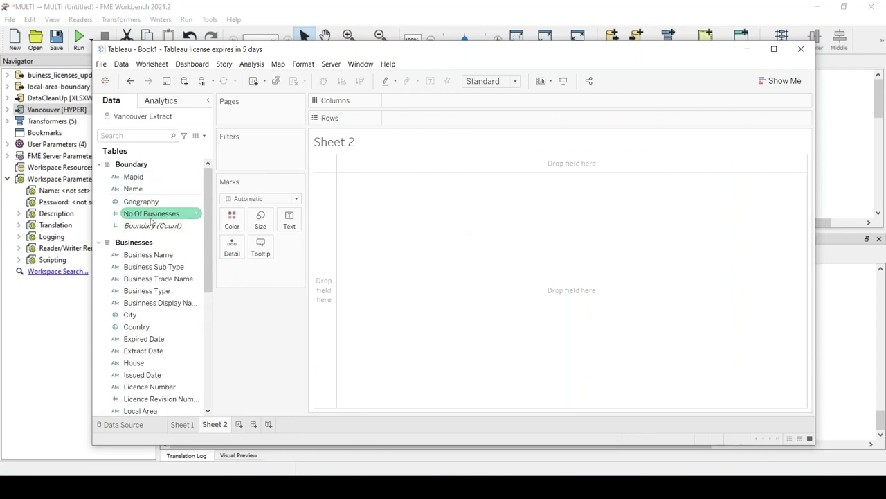
double_click(148, 203)
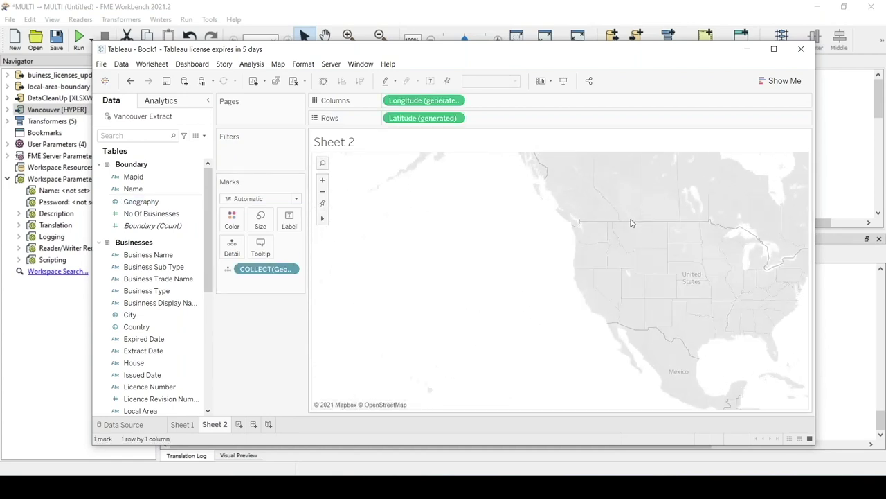
scroll(581, 230, up, 10)
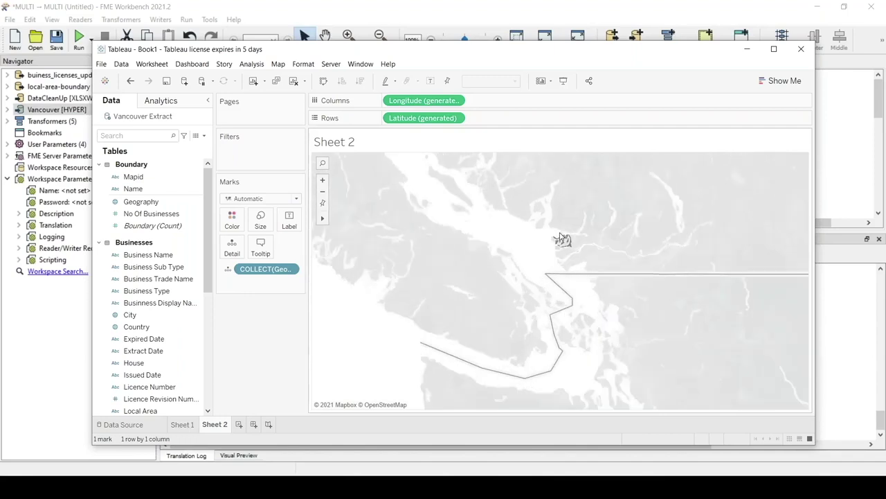
scroll(563, 238, up, 5)
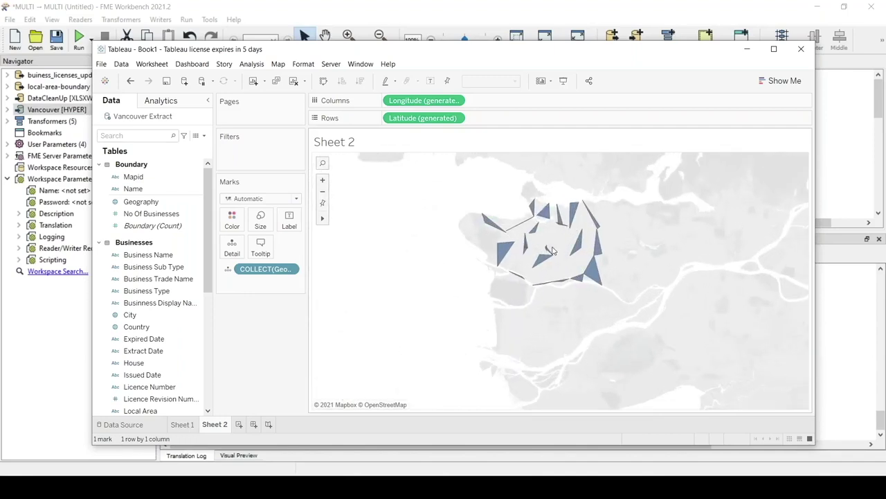
scroll(552, 251, up, 3)
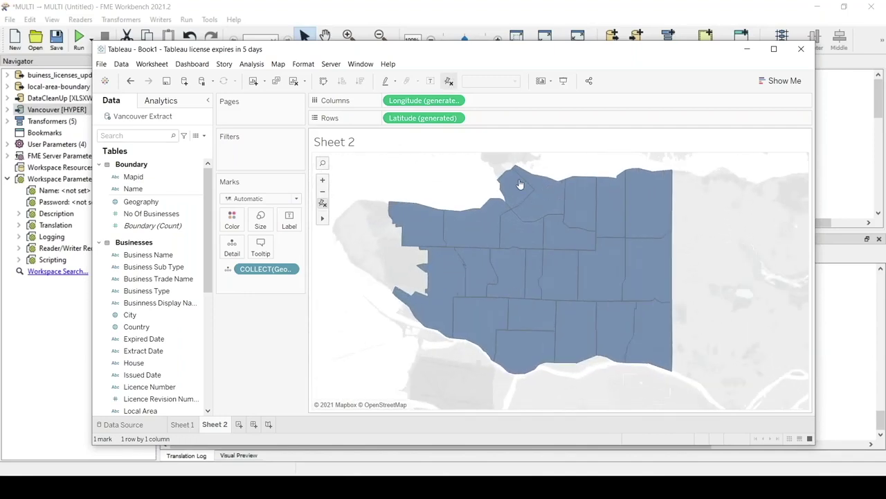
Turn off measure aggregation on Sheet 2 and select a single local area to check that polygons are separate
click(252, 64)
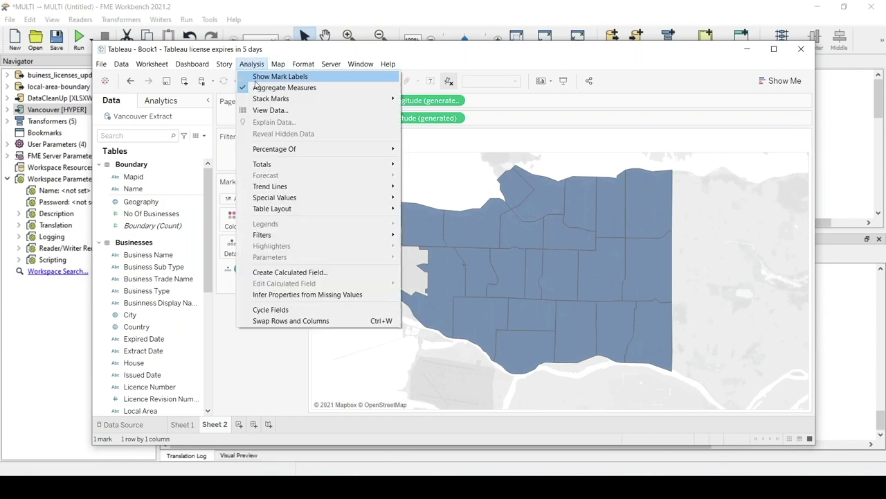
click(257, 88)
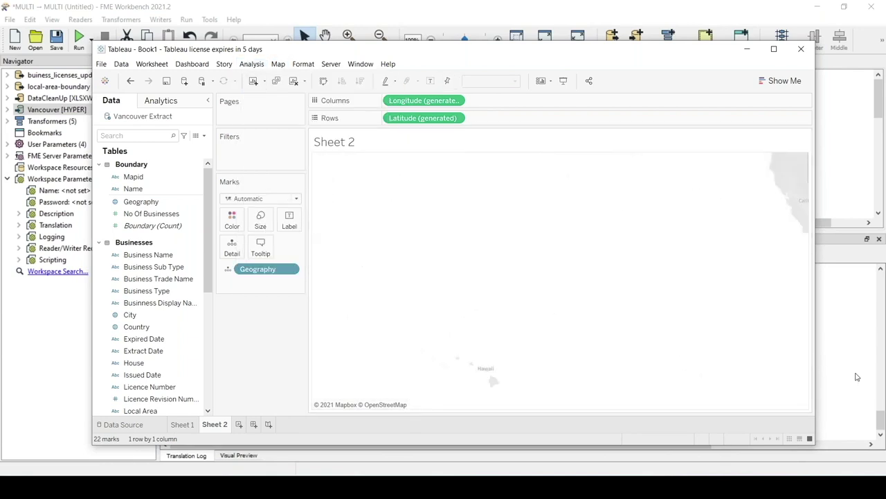
scroll(739, 170, down, 1)
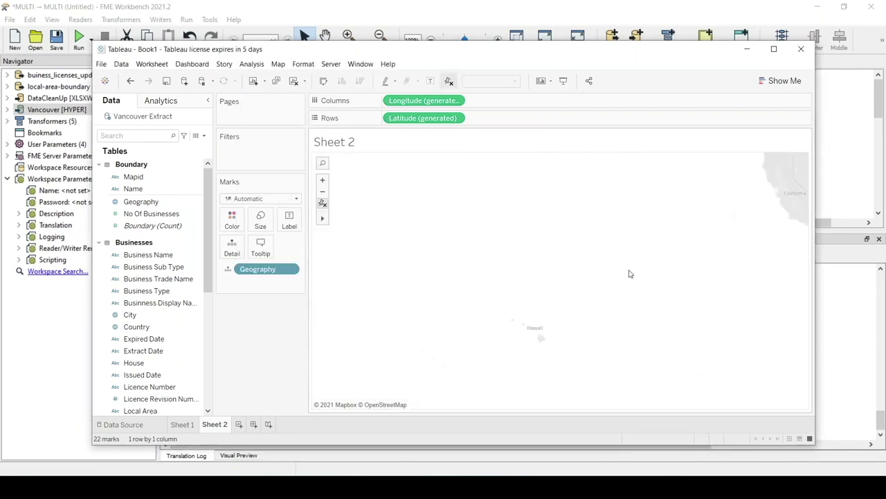
scroll(630, 273, down, 5)
scroll(696, 194, up, 6)
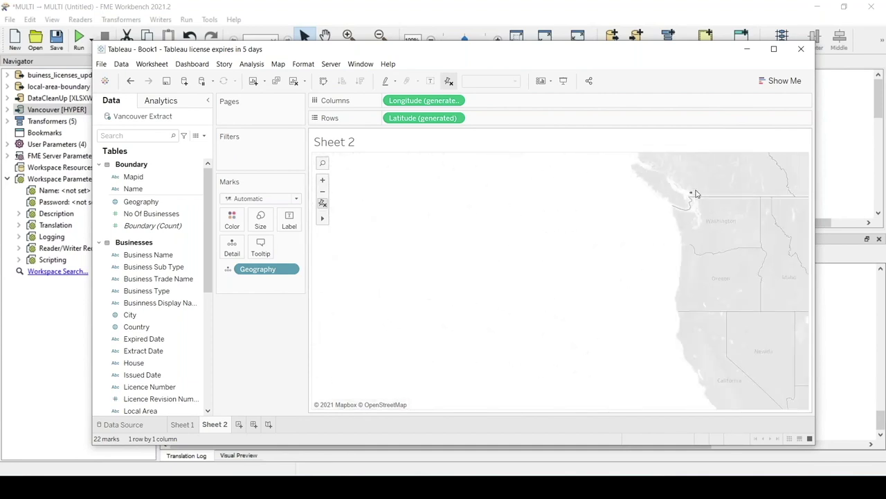
scroll(696, 193, up, 8)
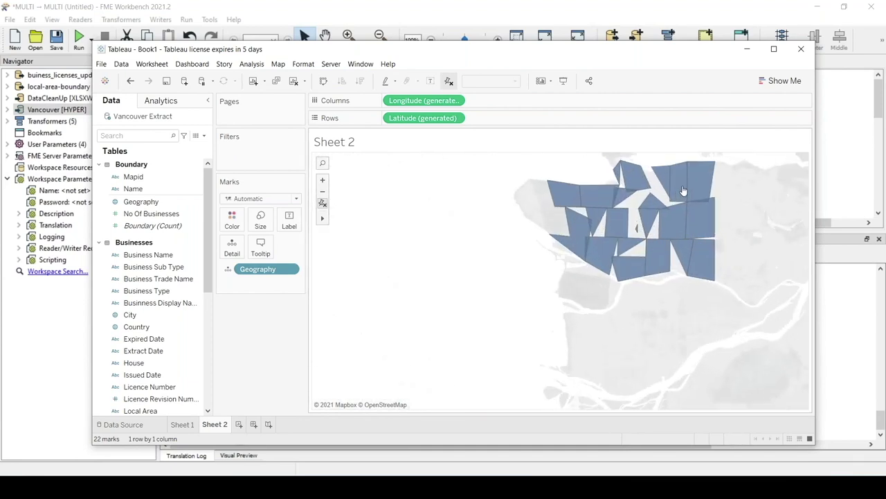
scroll(682, 192, up, 2)
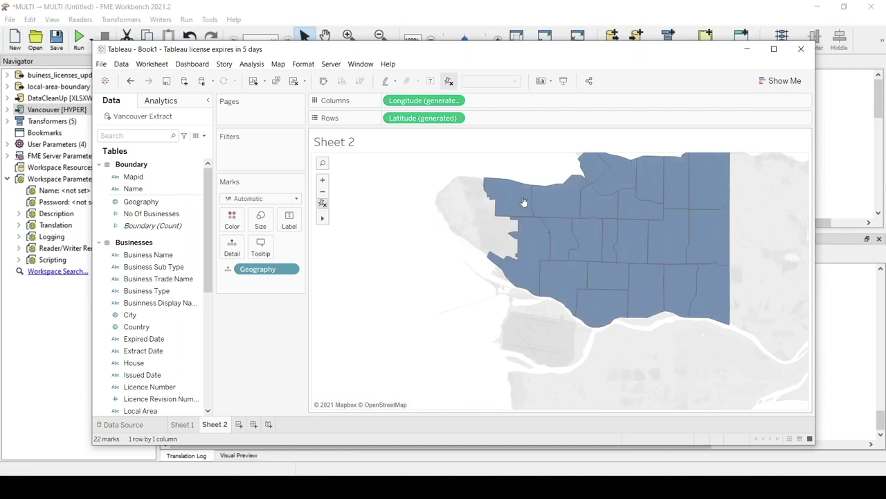
click(531, 201)
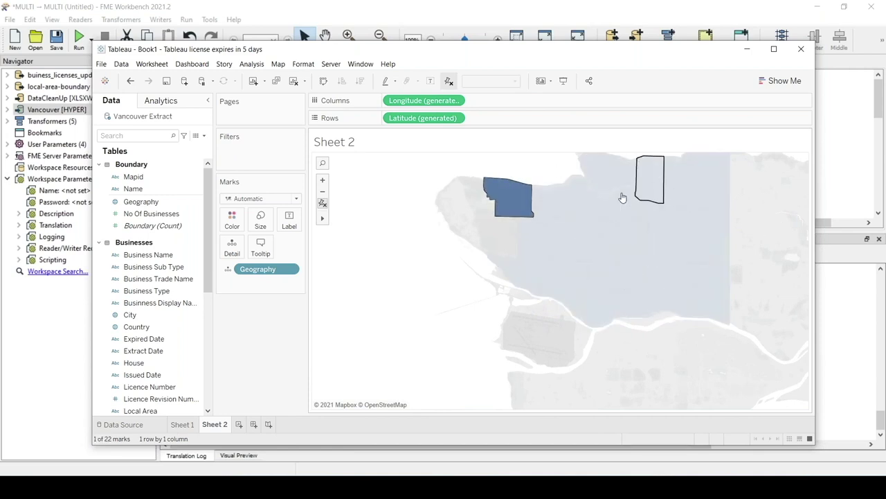
Add the Boundary table's Name field to the map's marks and select another local area
click(163, 225)
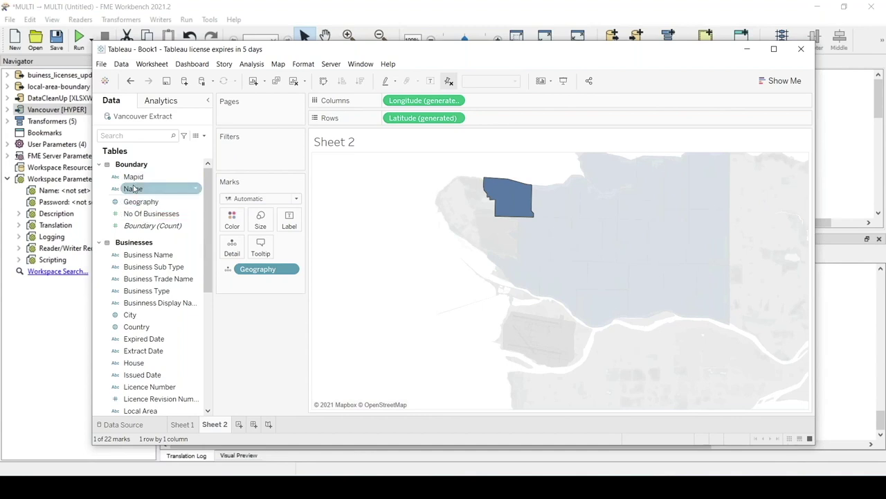
drag(133, 188, 255, 279)
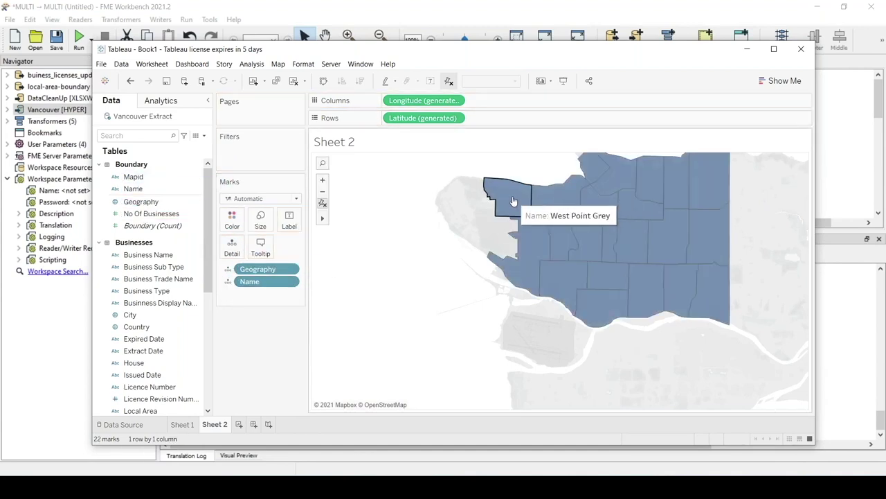
click(557, 201)
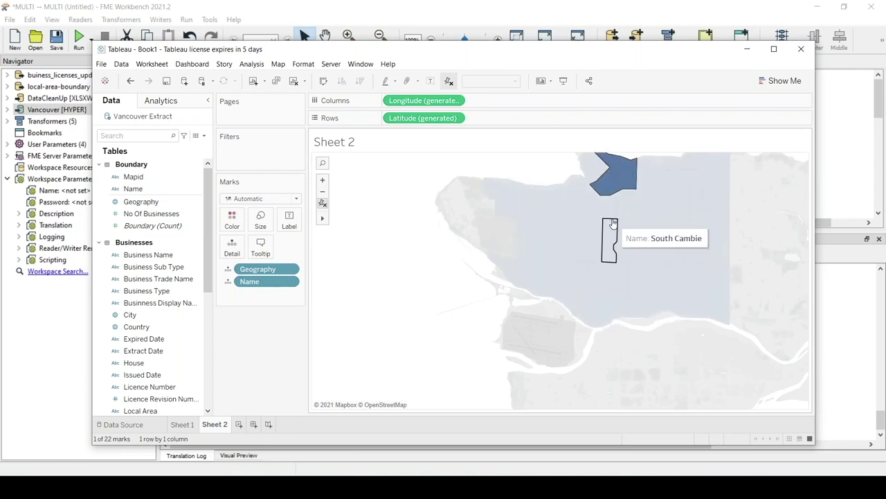
Add the Boundary table's No Of Businesses field to the map's marks, colour the local areas by it, and inspect several areas
click(584, 239)
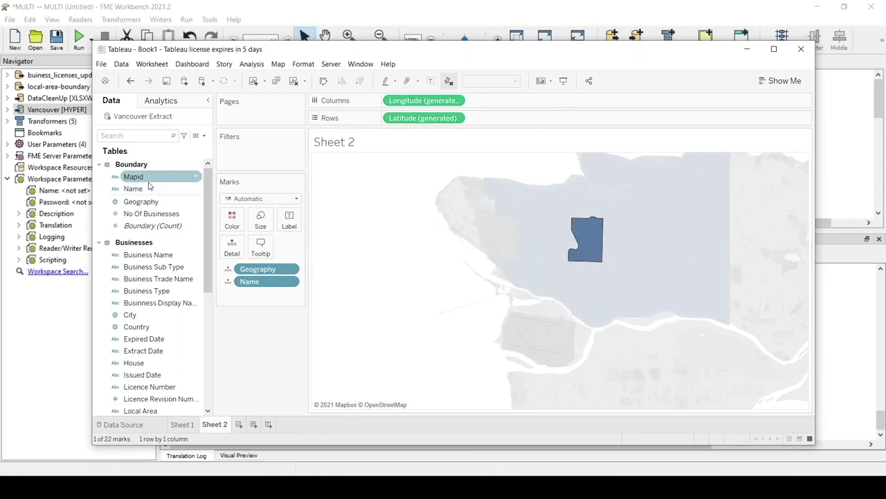
drag(141, 215, 254, 298)
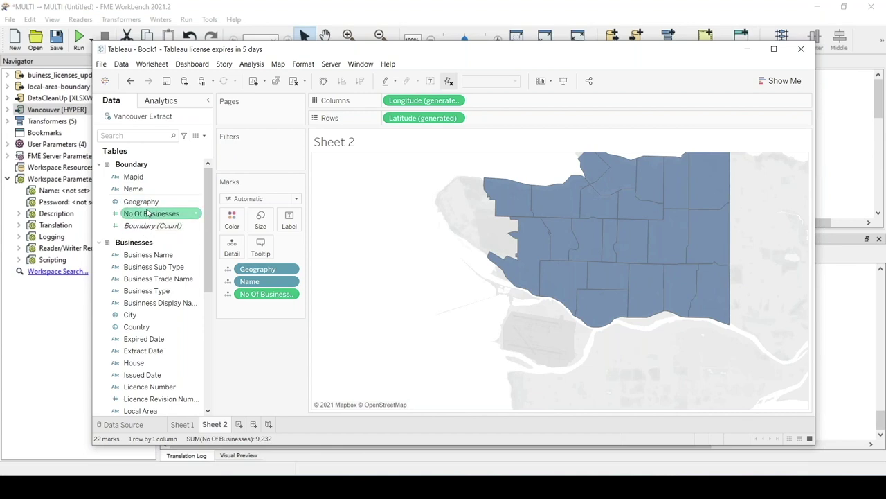
drag(148, 215, 232, 220)
mouse_move(478, 215)
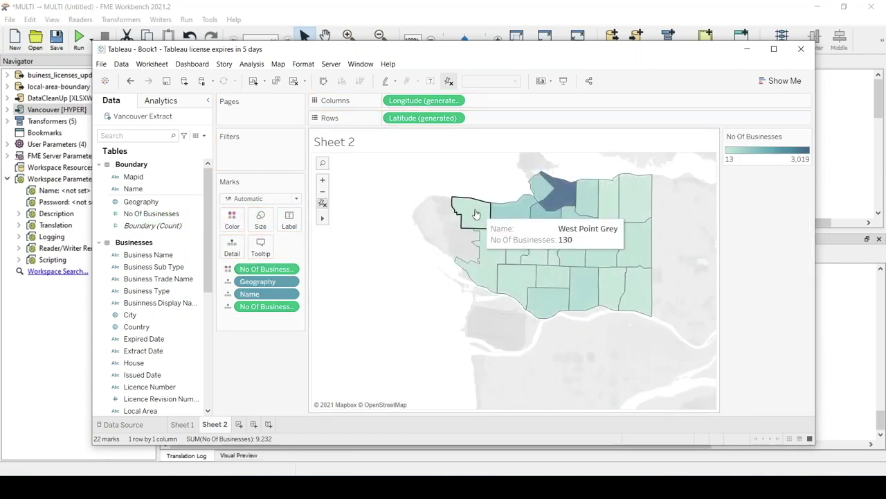
mouse_move(612, 190)
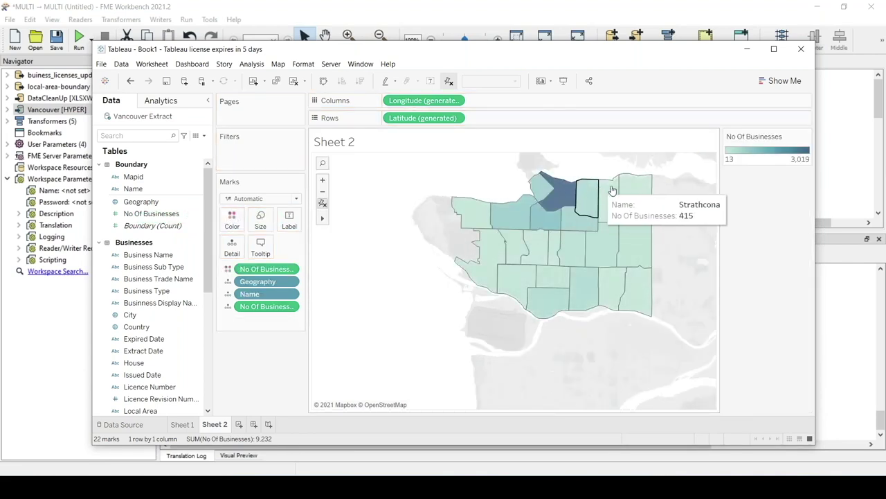
mouse_move(564, 196)
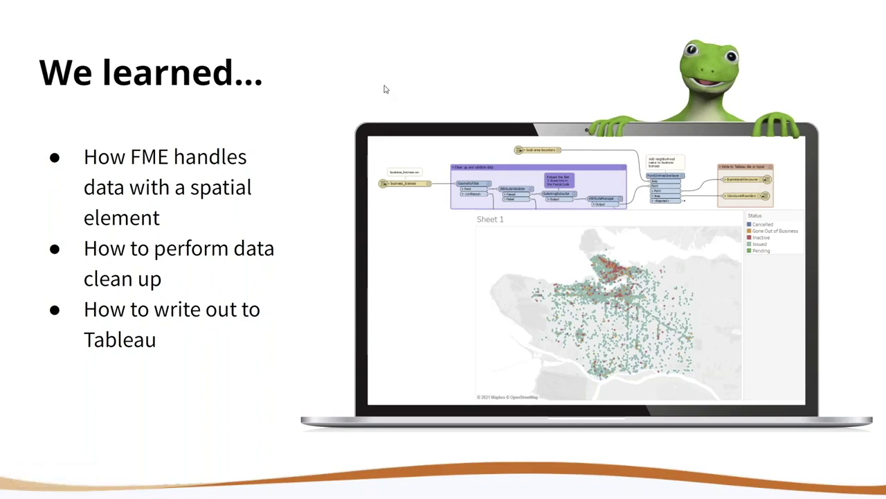
click(331, 135)
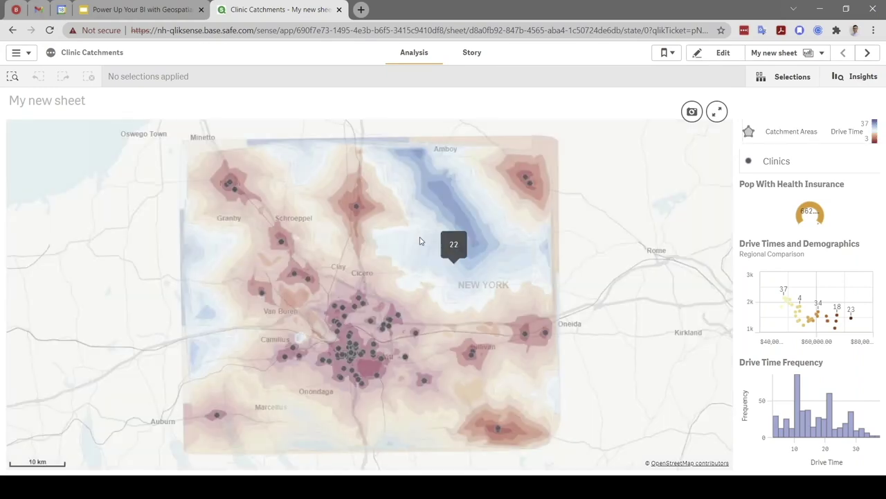
Examine the Clinic Catchments map around Syracuse and select the catchment area covering central Syracuse
scroll(329, 327, up, 2)
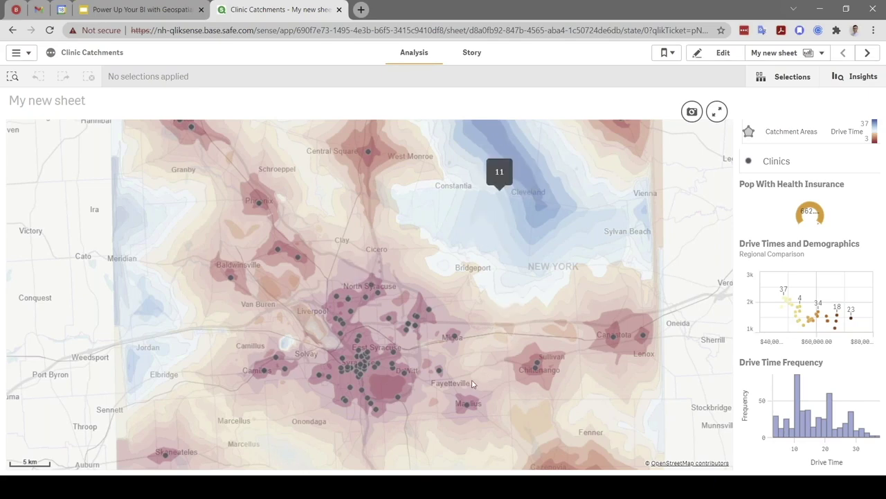
scroll(424, 381, up, 3)
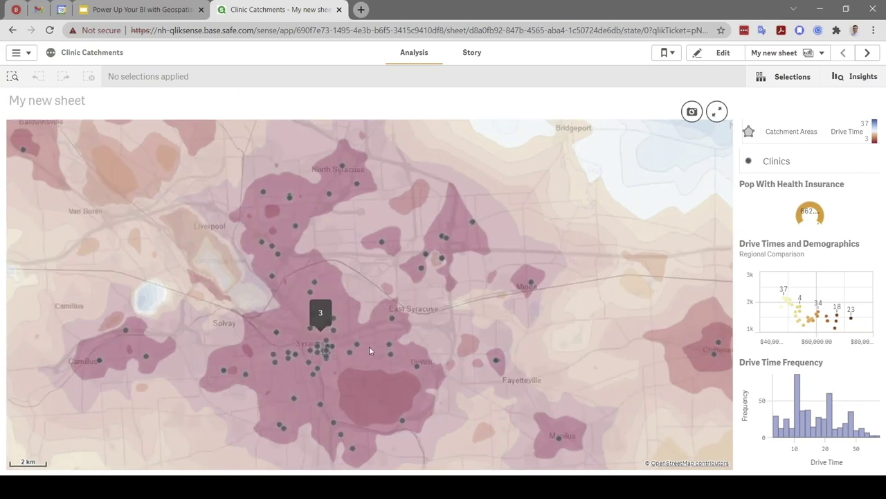
click(370, 350)
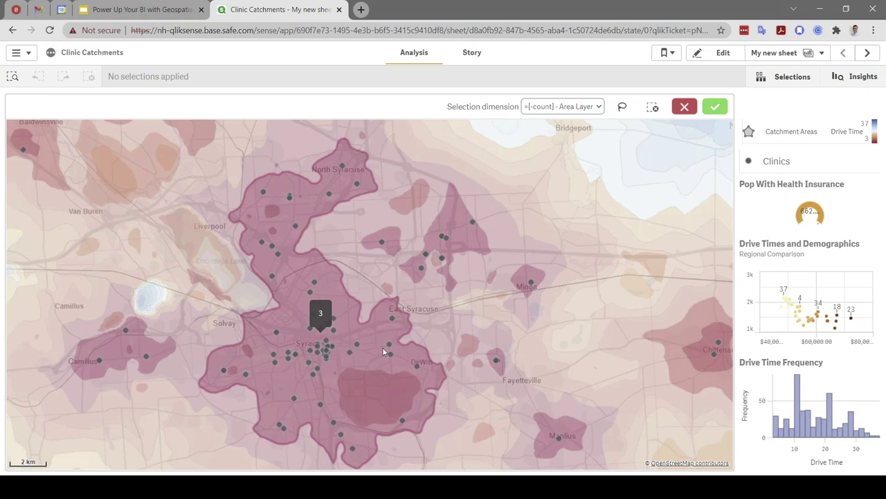
mouse_move(390, 348)
mouse_move(419, 367)
scroll(442, 316, down, 2)
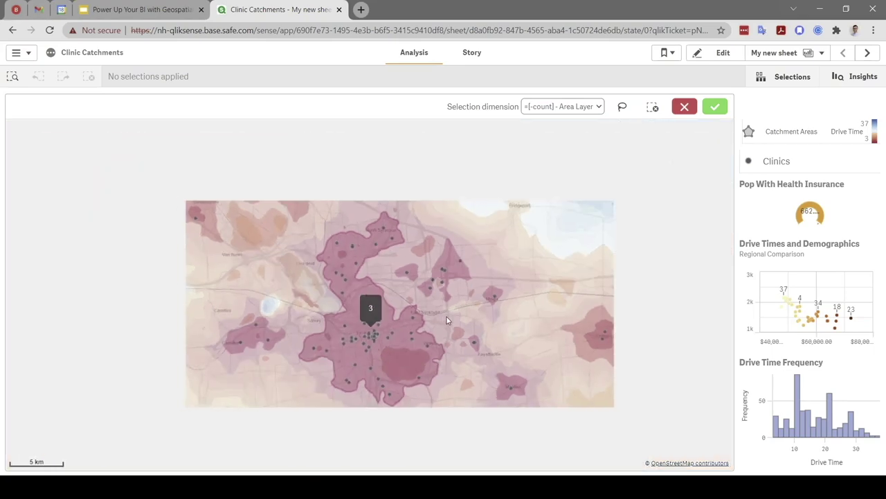
scroll(448, 320, down, 1)
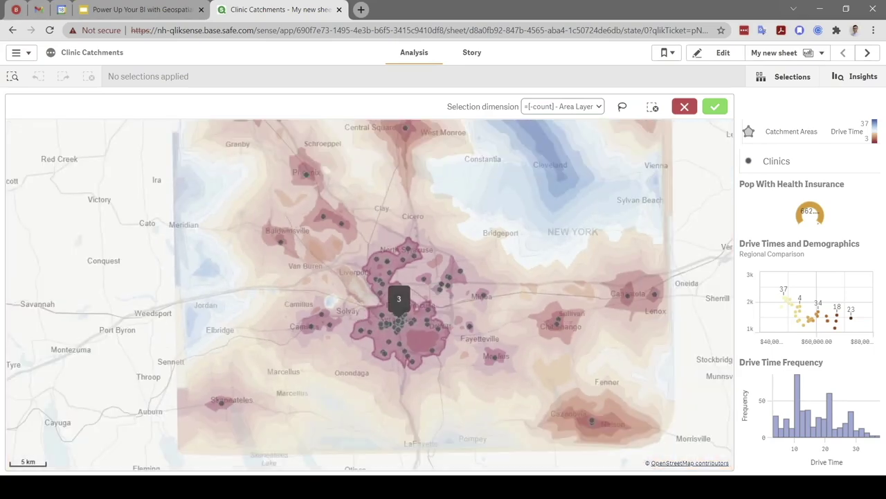
Switch to FME Workbench's MULTI → POSTGIS workspace to review the clinic catchment workflow, and bring up the MSSQL_JDBC_SPATIAL → VIEWER workspace
mouse_move(412, 489)
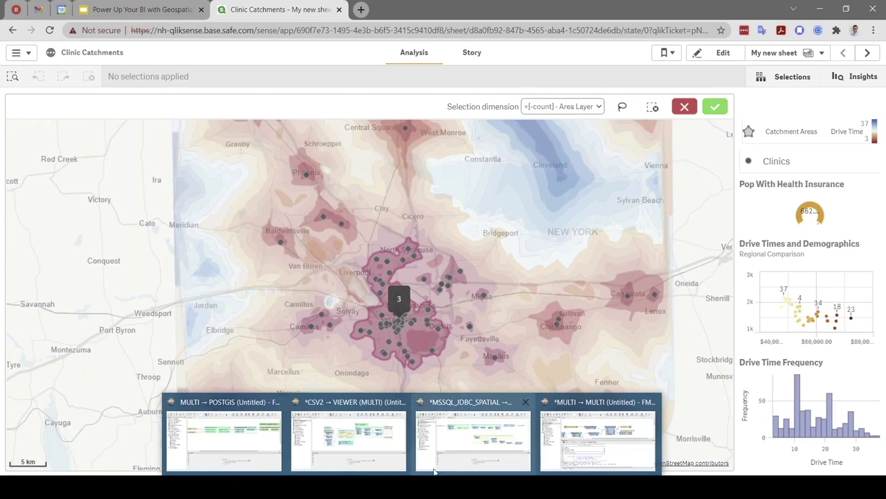
click(259, 444)
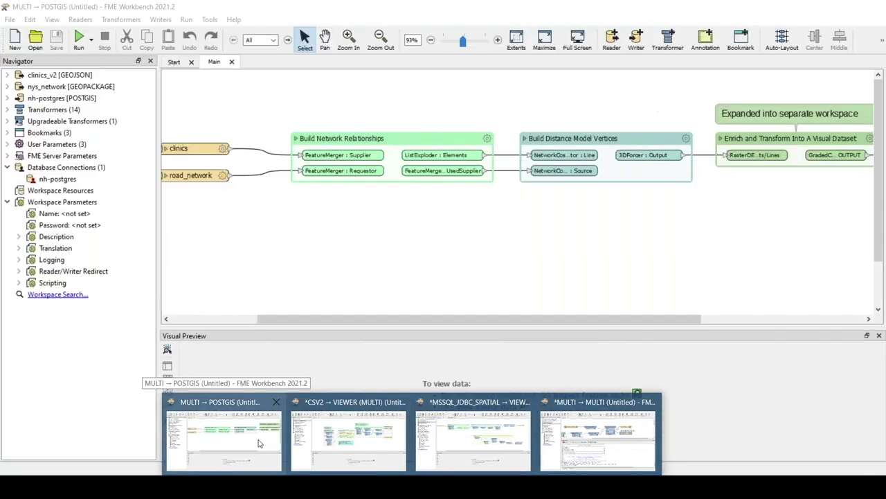
mouse_move(414, 320)
mouse_down()
mouse_move(372, 321)
mouse_move(413, 322)
mouse_up()
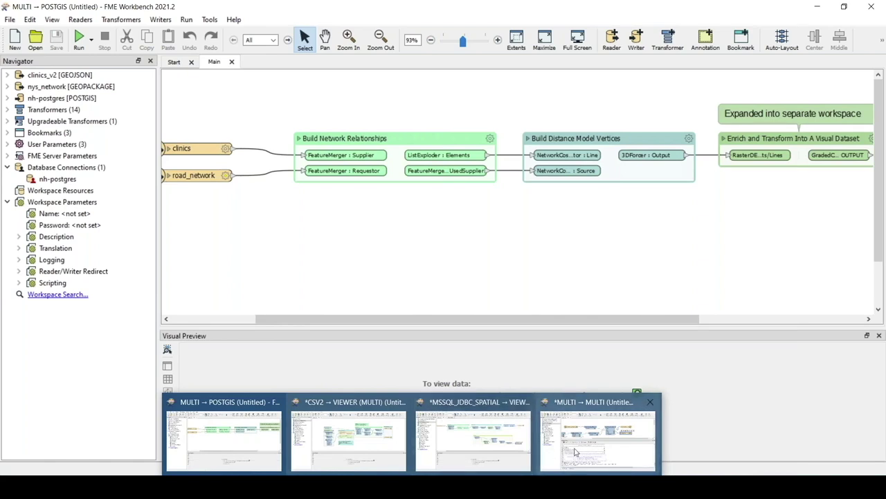
click(449, 441)
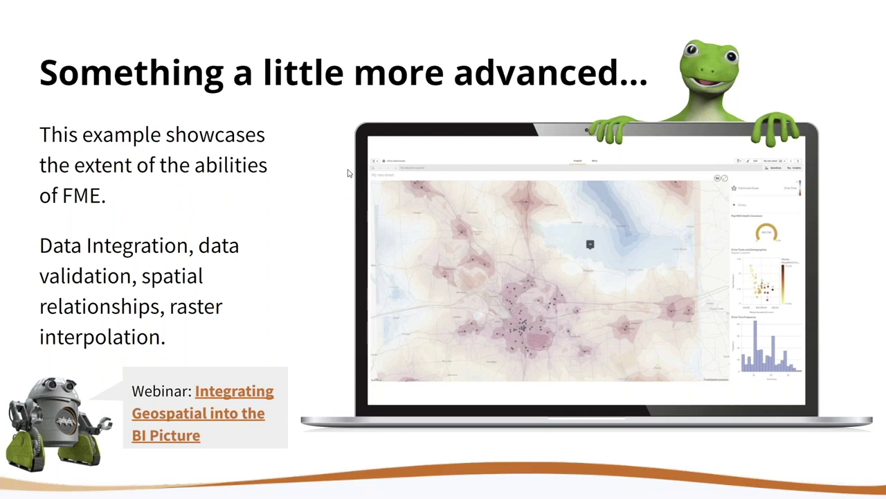
key(Right)
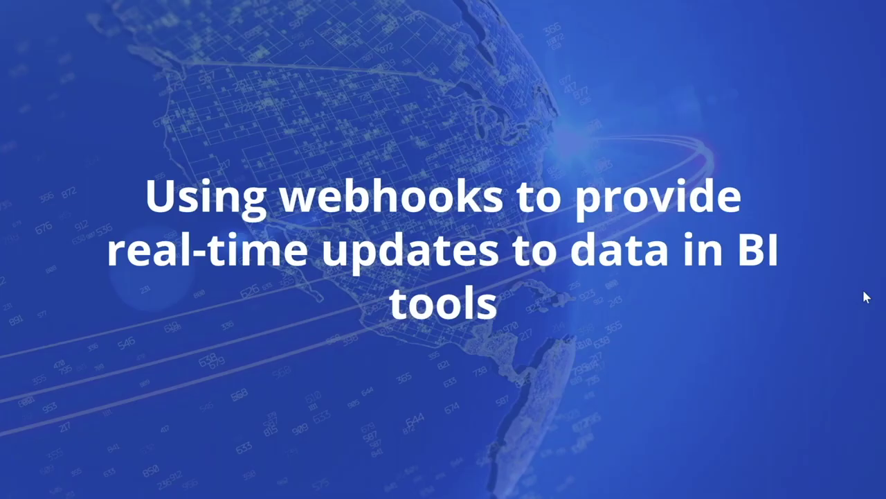
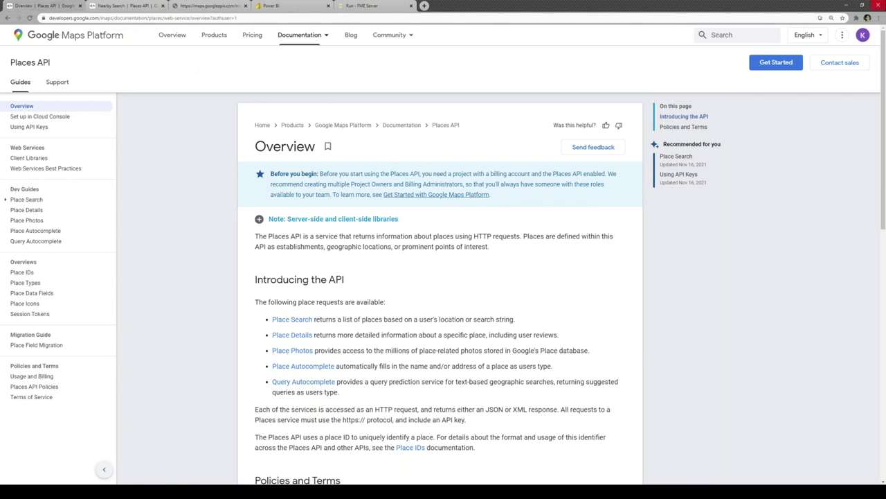
Open the Places API Nearby Search documentation and examine the request URL format and its required and optional parameters
click(132, 8)
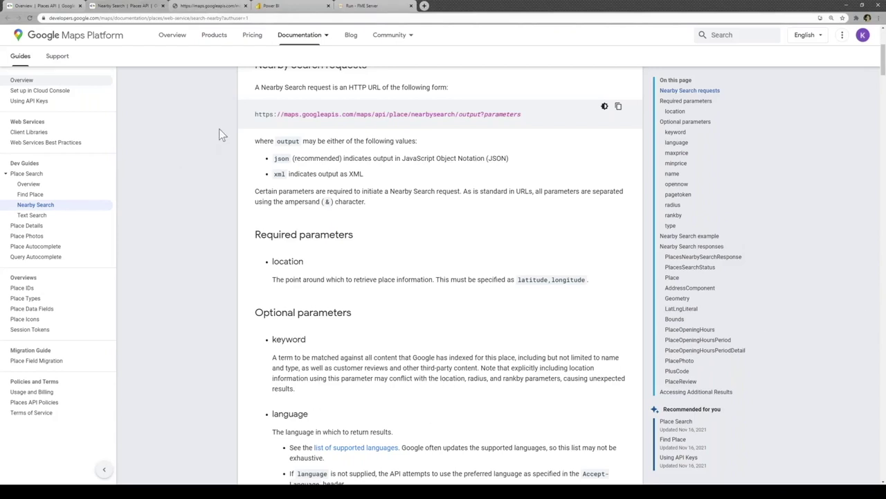
drag(256, 113, 437, 113)
click(447, 114)
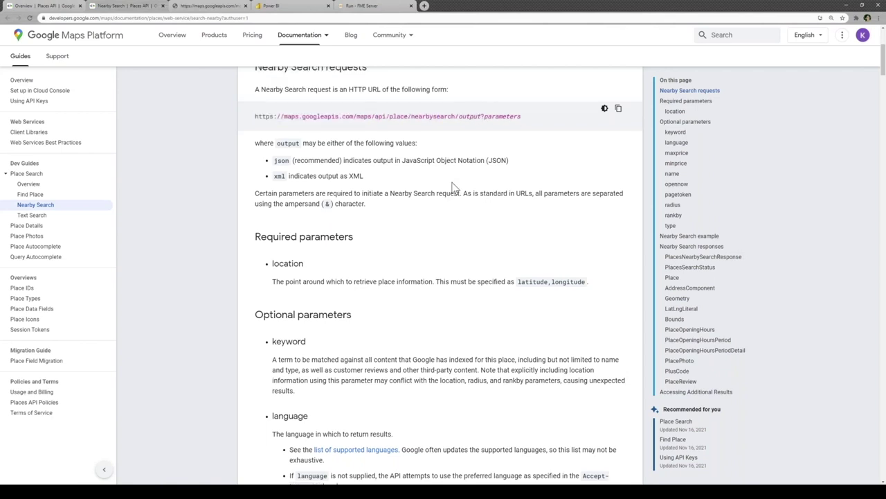
scroll(454, 187, up, 1)
scroll(454, 187, down, 1)
scroll(454, 188, down, 1)
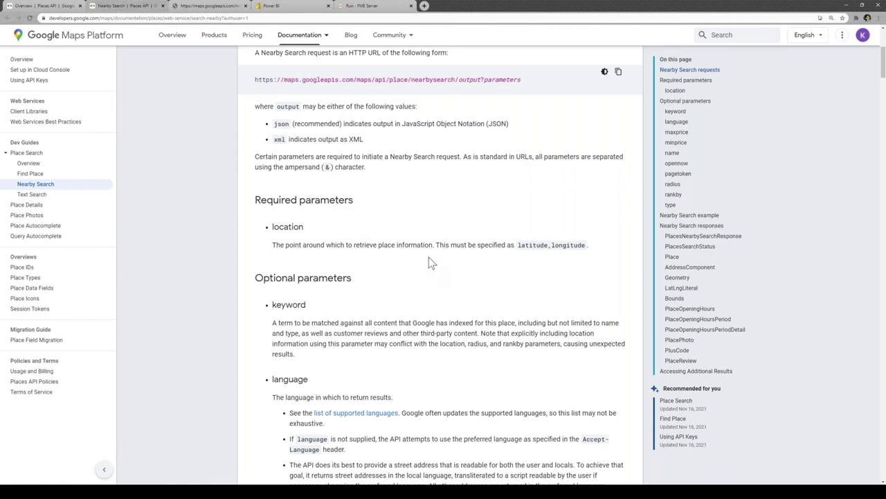
scroll(435, 244, down, 4)
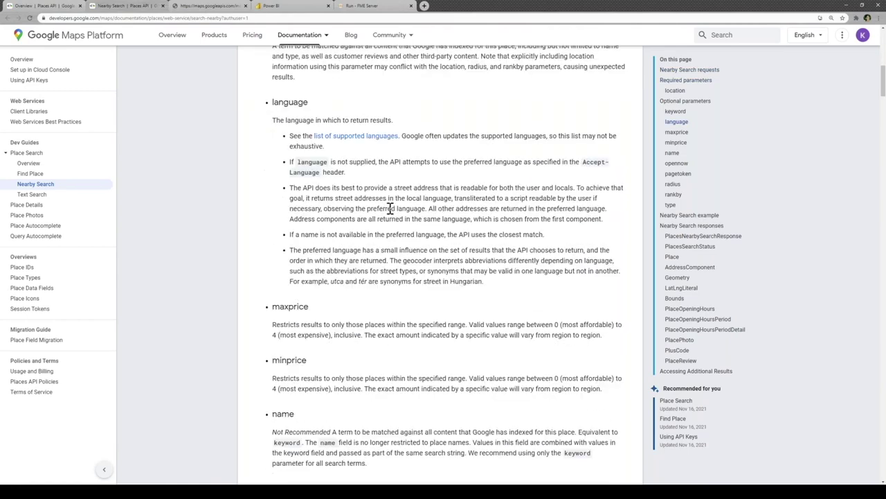
scroll(386, 251, up, 2)
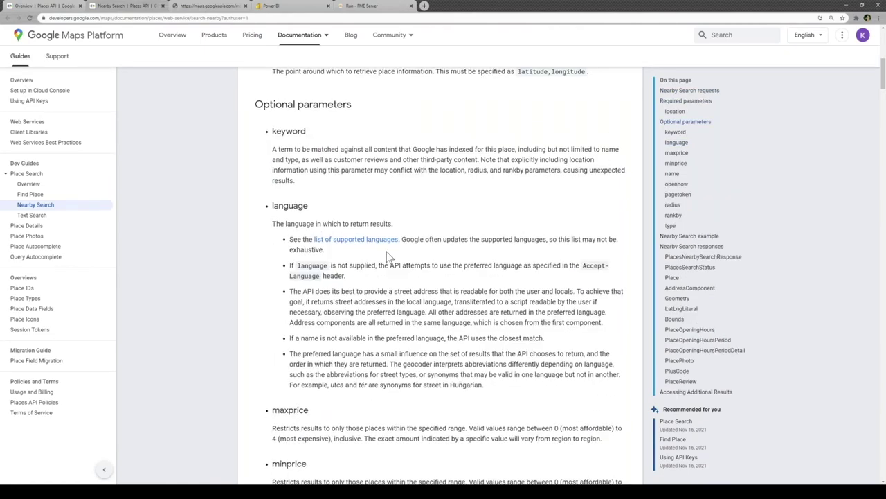
Examine the location, radius and API key parameters in the documentation's Nearby Search example URL
scroll(387, 251, down, 15)
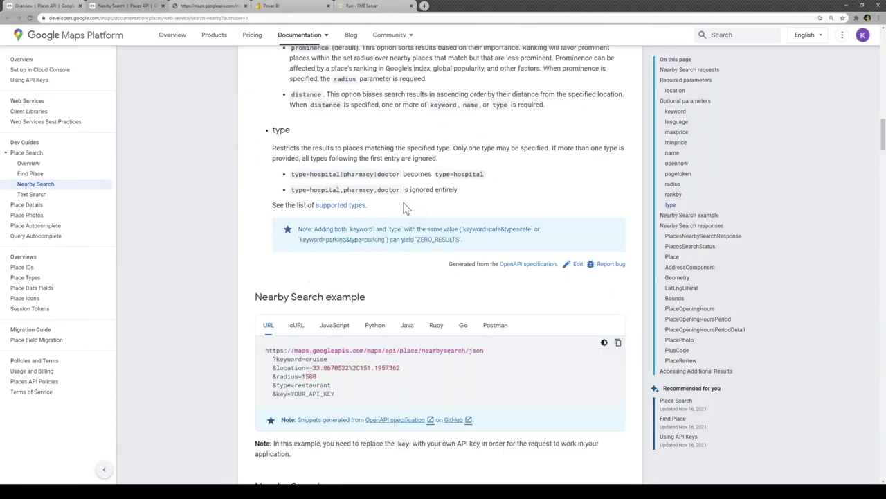
scroll(346, 229, down, 2)
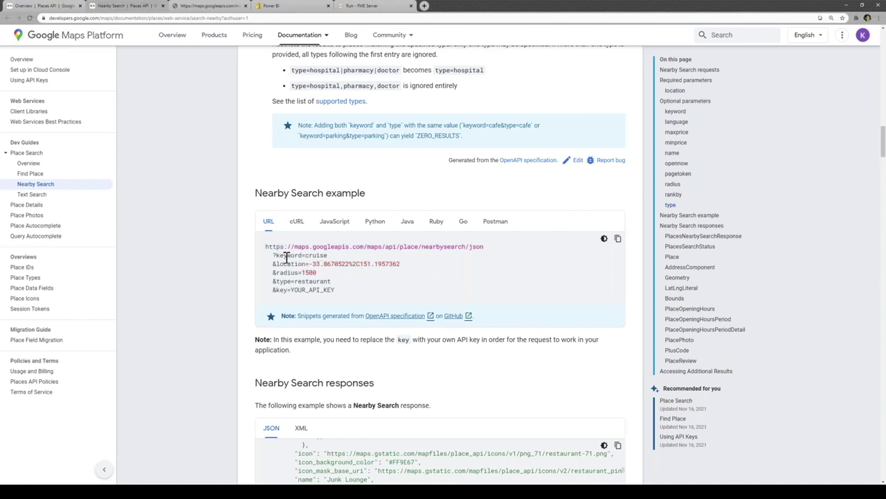
drag(272, 267, 336, 265)
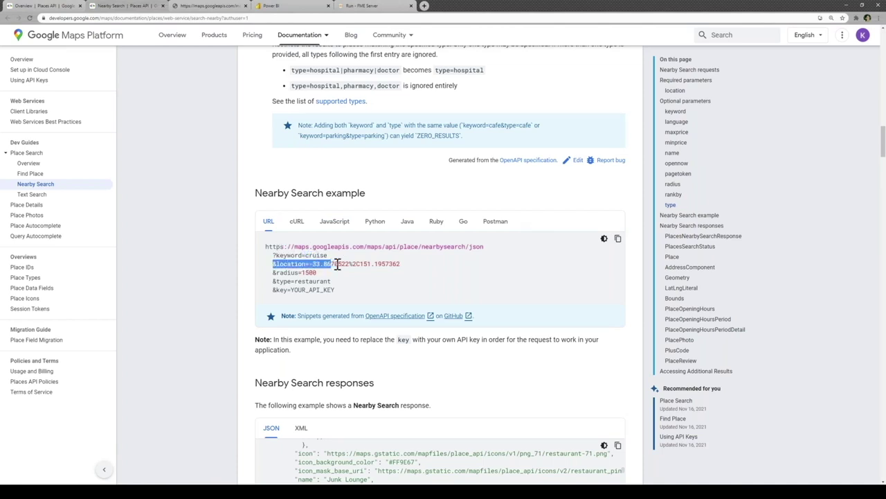
drag(400, 263, 369, 270)
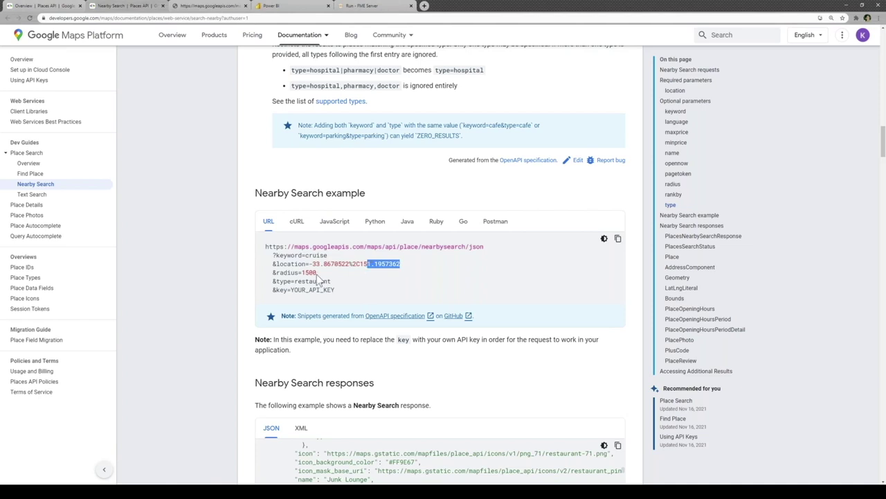
click(286, 272)
drag(362, 296, 277, 291)
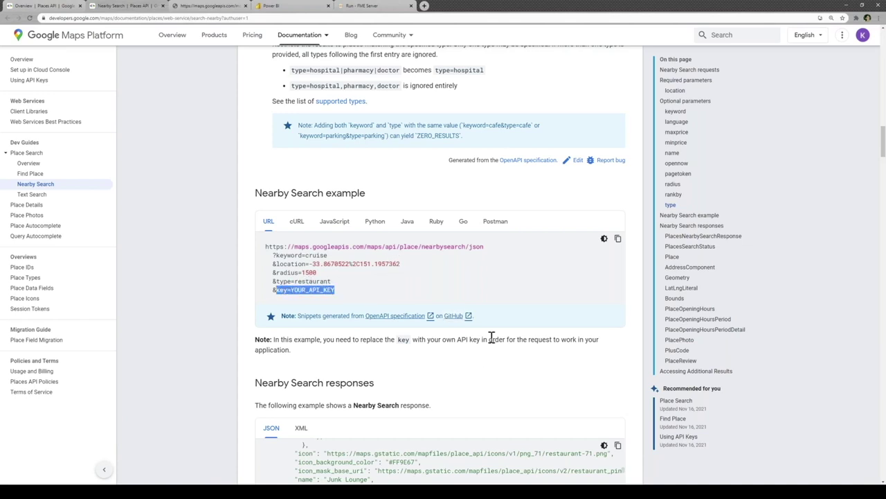
Look through the sample JSON in the Nearby Search responses section
scroll(484, 348, down, 3)
scroll(412, 327, down, 3)
scroll(420, 314, down, 5)
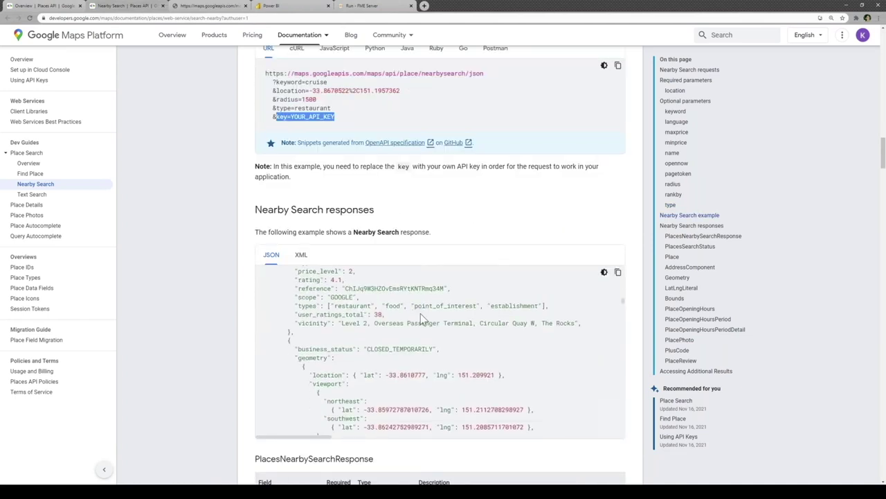
scroll(416, 353, down, 5)
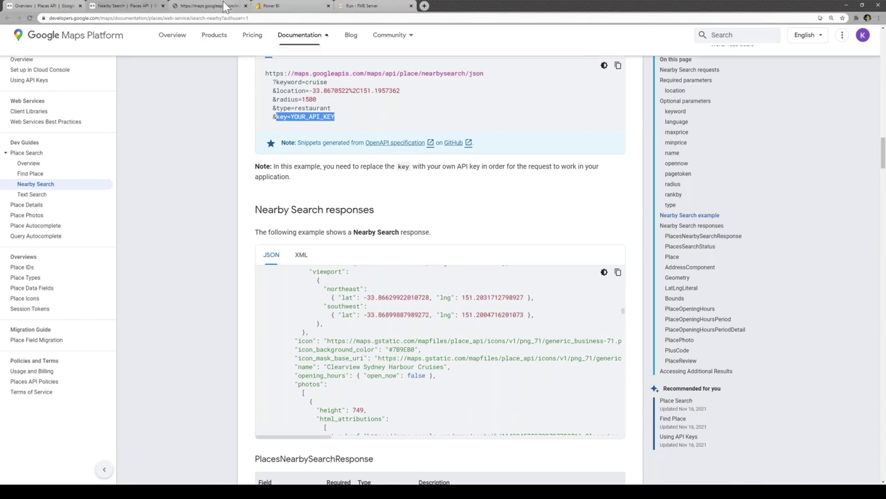
Bring up the live Nearby Search JSON result and examine its URL's output format, location, radius and keyword parameters and the returned places
click(208, 5)
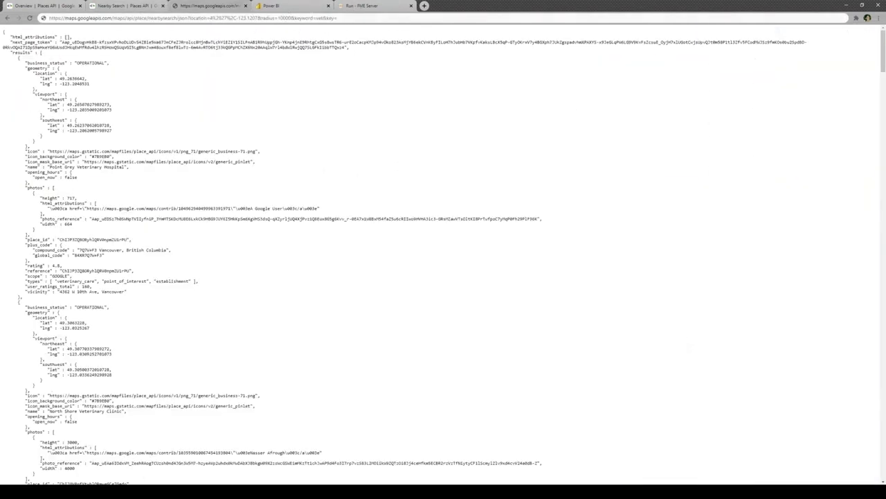
click(183, 18)
double_click(183, 18)
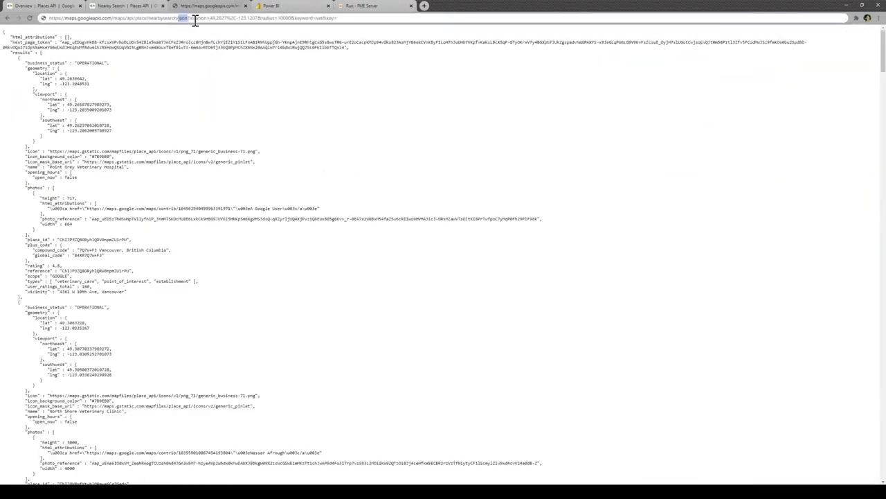
drag(210, 18, 327, 19)
click(345, 18)
scroll(167, 195, down, 5)
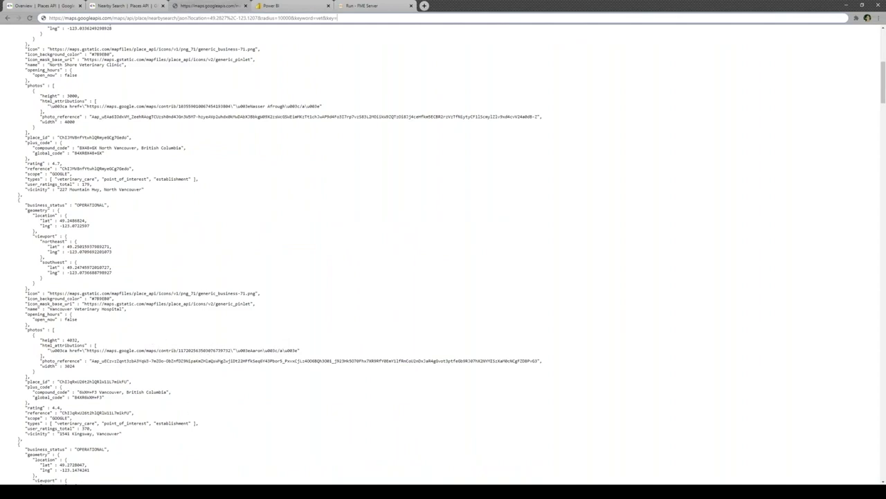
Switch to FME Workbench's HospitalBI.fmw workspace, add a Creator transformer and place it on the empty canvas area
key(alt+Tab)
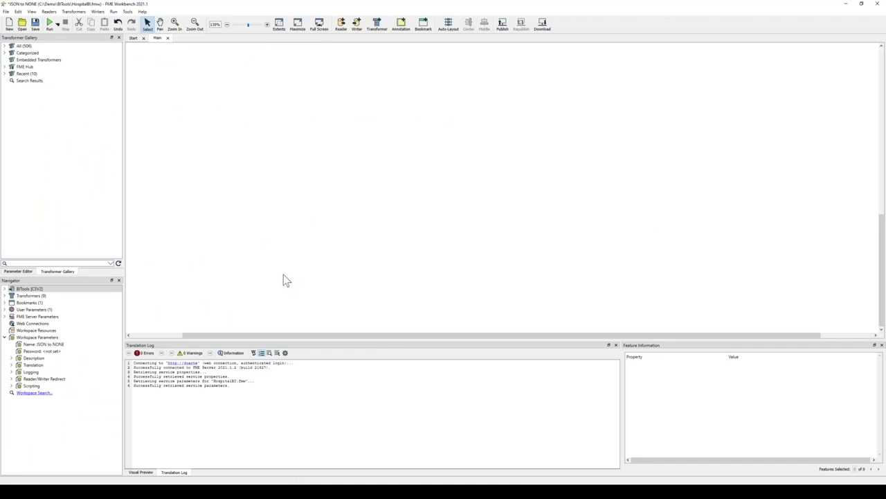
text(creato)
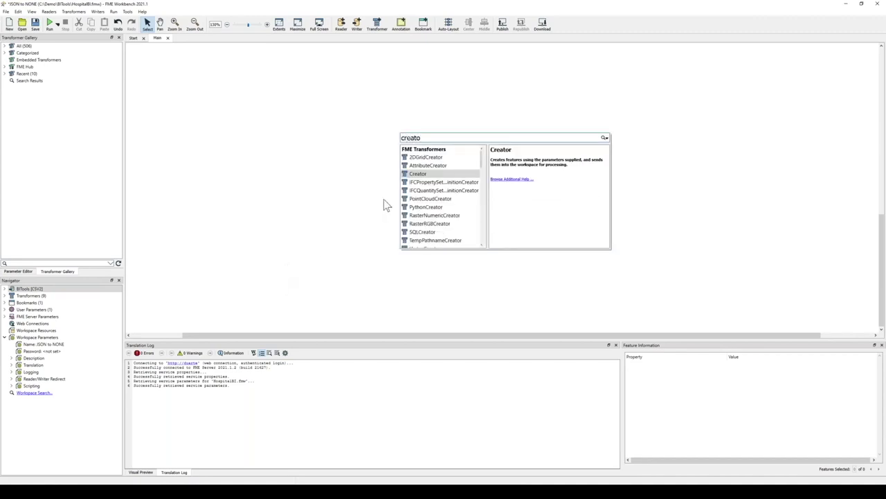
double_click(418, 174)
drag(415, 178, 291, 201)
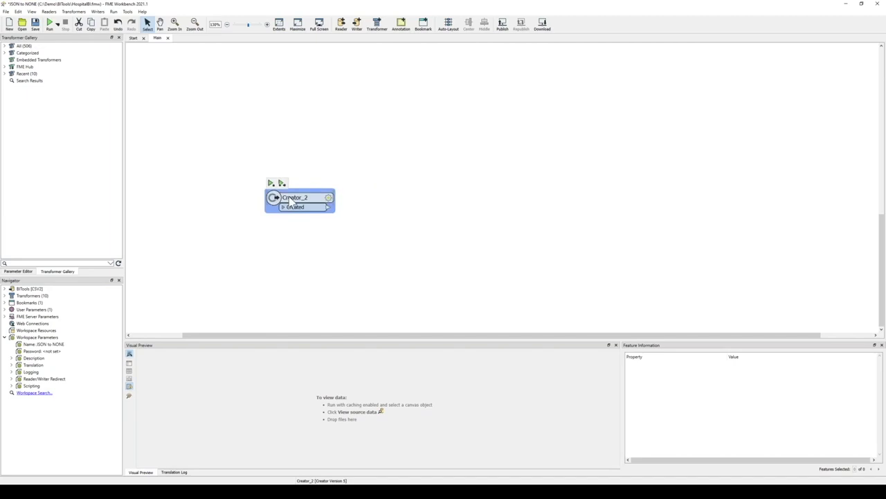
Add an HTTPCaller transformer beside the new Creator, connect it to the Created port and open its parameters
double_click(316, 201)
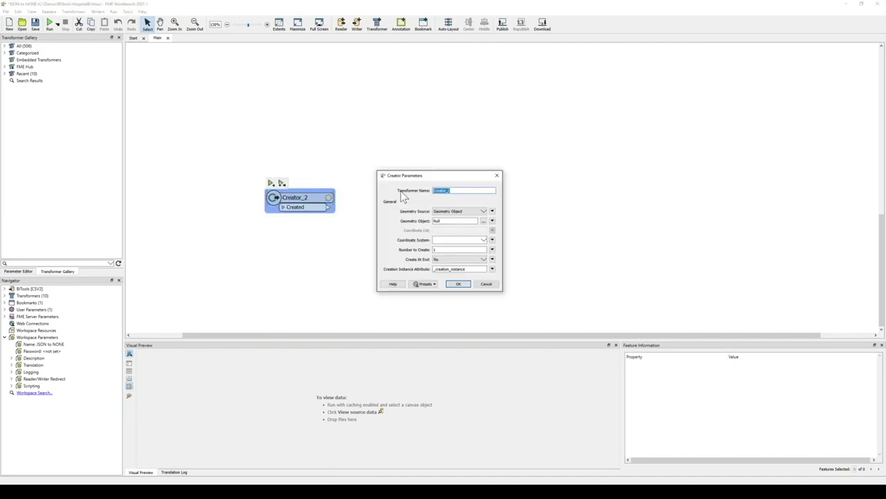
click(497, 175)
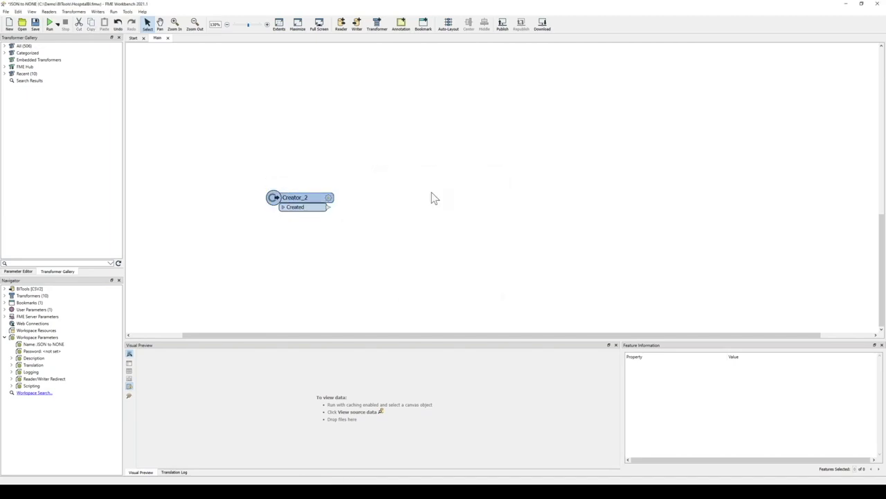
text(httpcall)
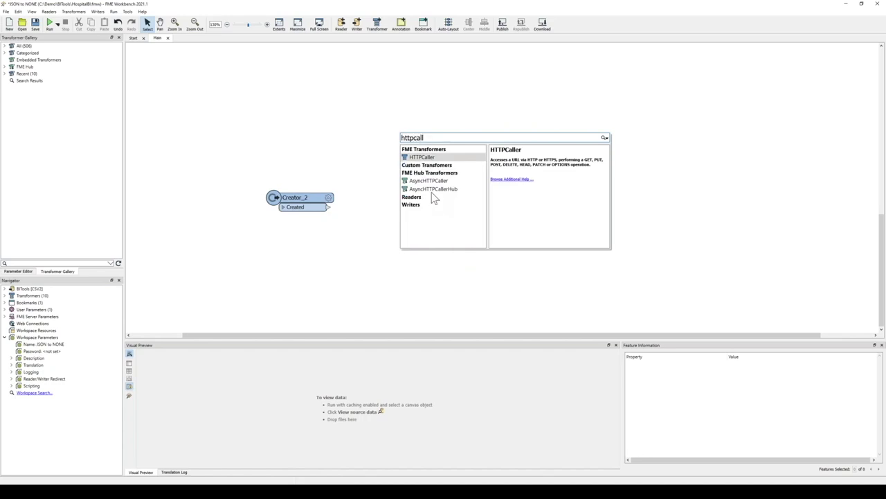
click(434, 157)
mouse_move(461, 169)
mouse_down()
mouse_move(421, 191)
mouse_move(421, 202)
mouse_up()
drag(335, 208, 394, 202)
double_click(395, 203)
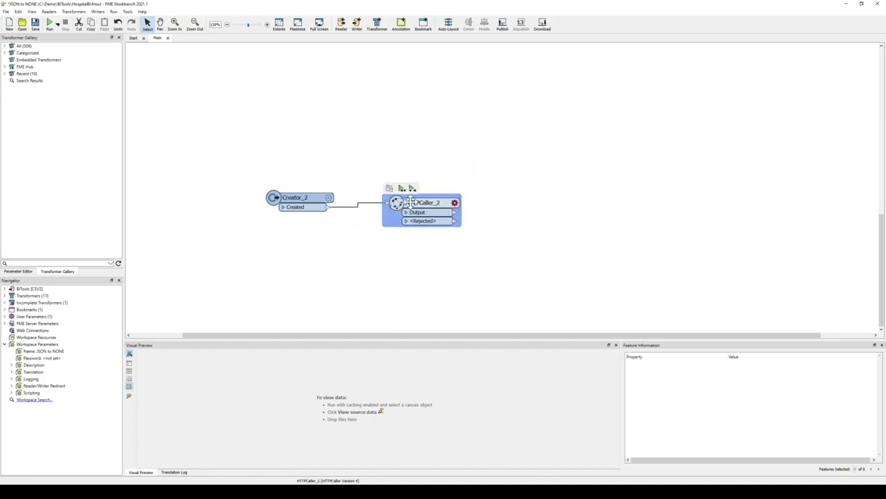
Look at the HTTPCaller's request URL and HTTP method options, and close the parameters without saving
drag(470, 184, 427, 183)
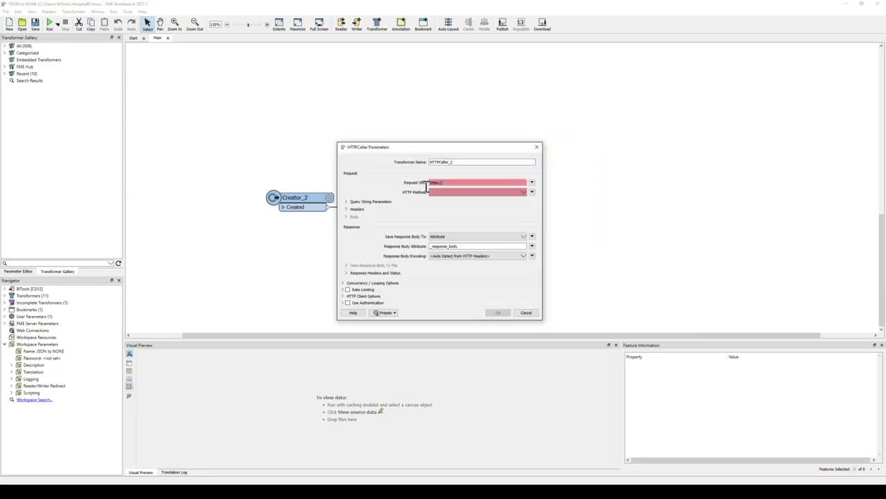
click(465, 194)
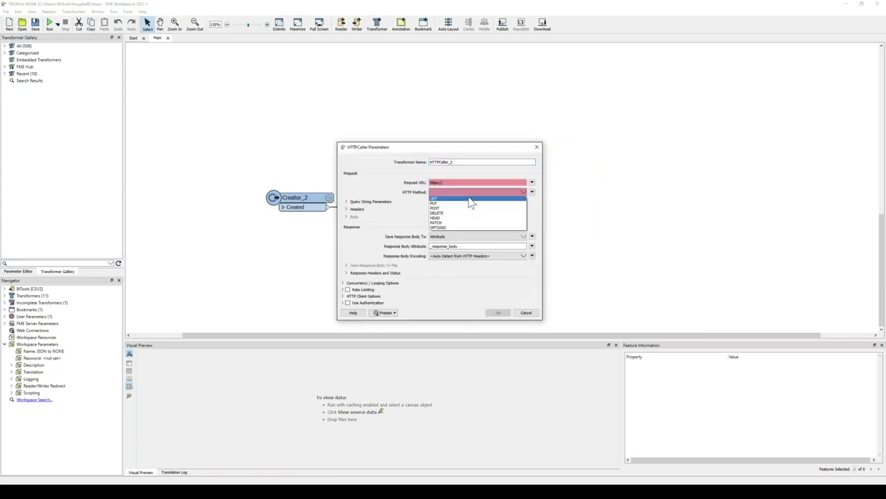
click(468, 198)
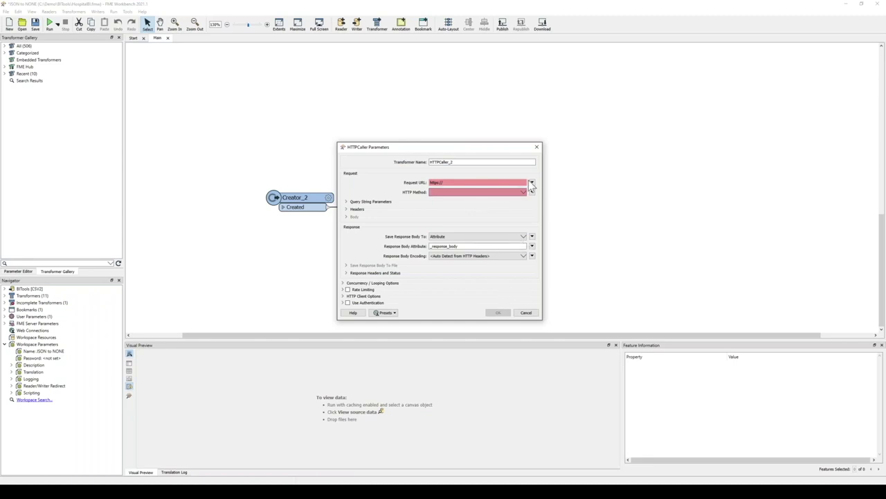
click(536, 146)
Delete the newly added Creator and HTTPCaller transformers together
drag(264, 157, 532, 294)
right_click(456, 214)
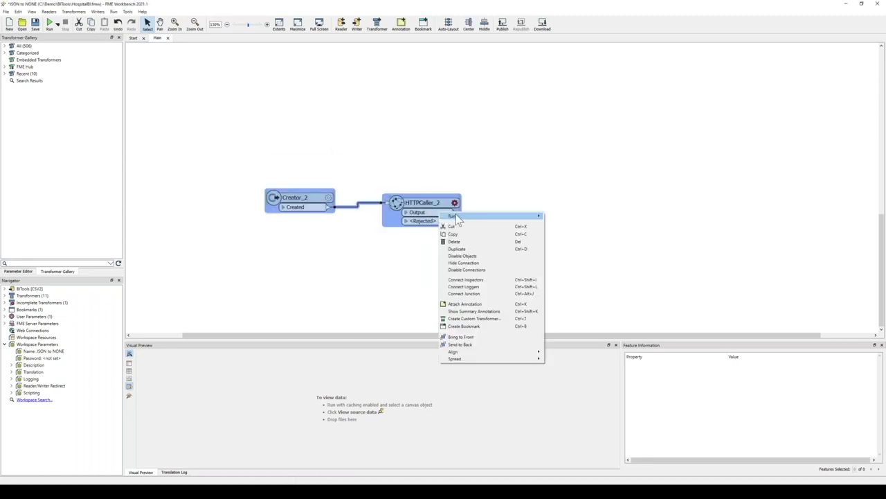
click(464, 241)
Run the existing Vet Near By API workflow up to its HTTPCaller and open the output's full _response_body value
scroll(547, 247, up, 3)
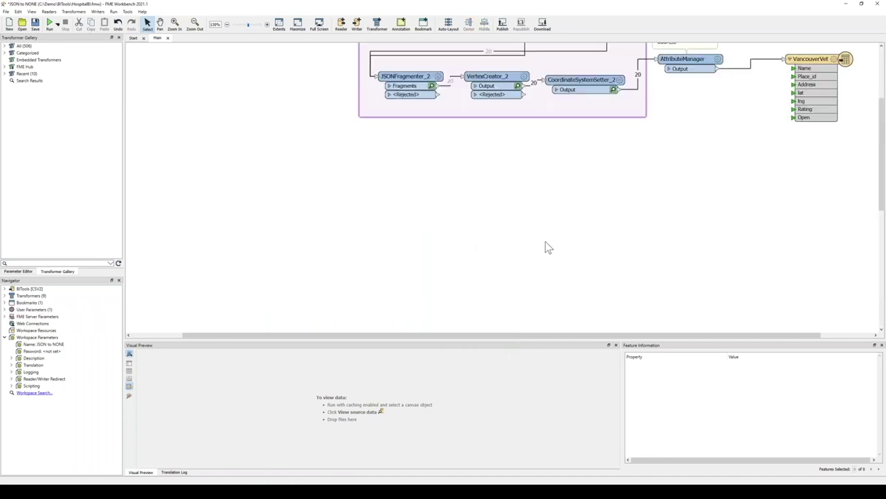
scroll(547, 247, up, 3)
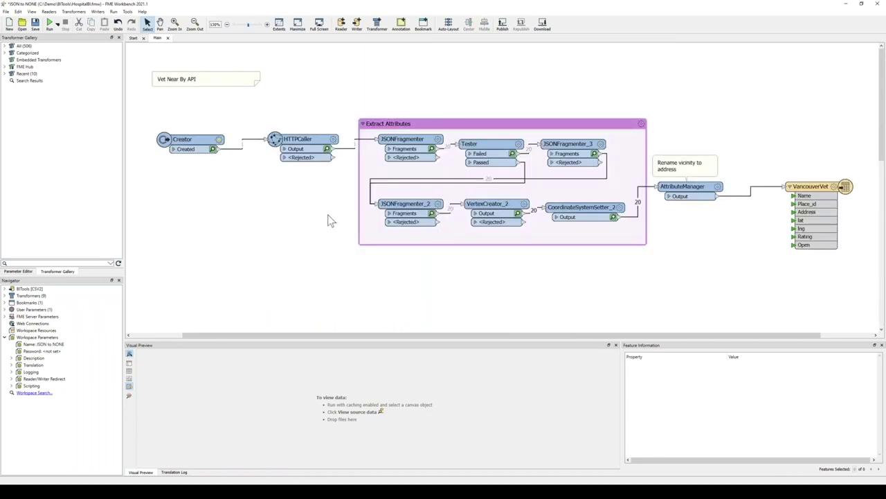
click(305, 141)
click(277, 124)
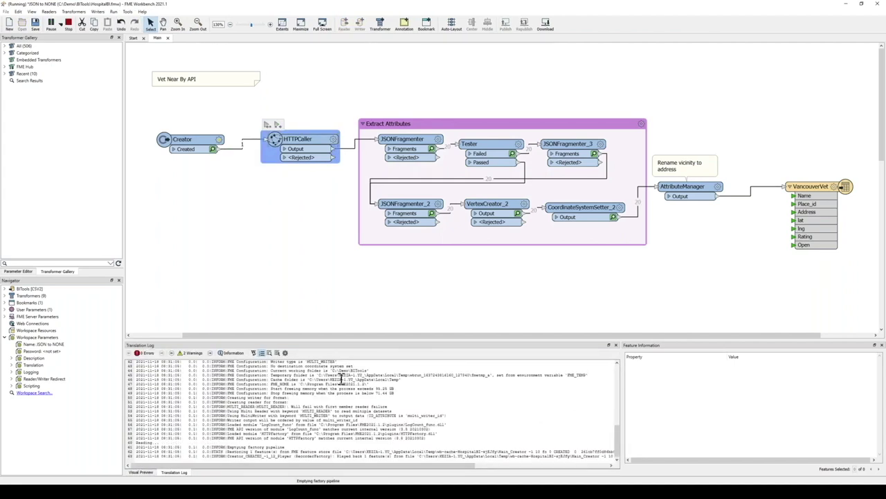
double_click(376, 381)
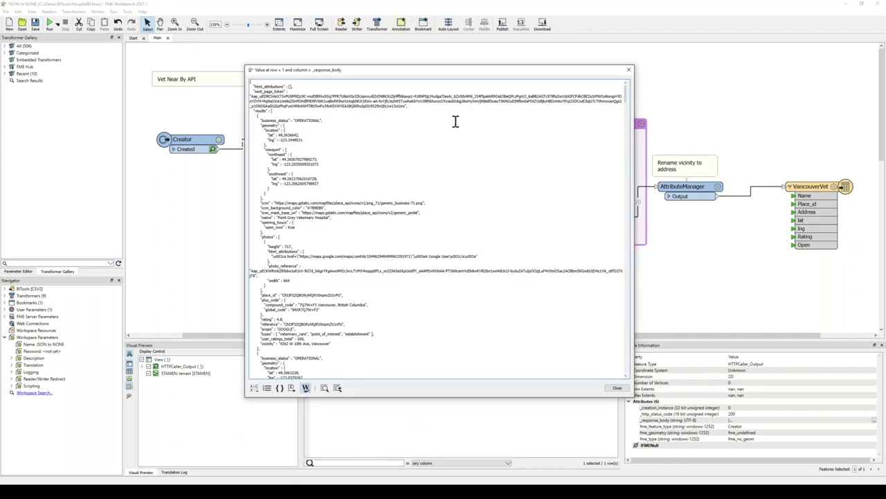
Examine the response body's name, opening_hours, rating and geometry entries for the returned places, and close the value window
scroll(456, 122, down, 4)
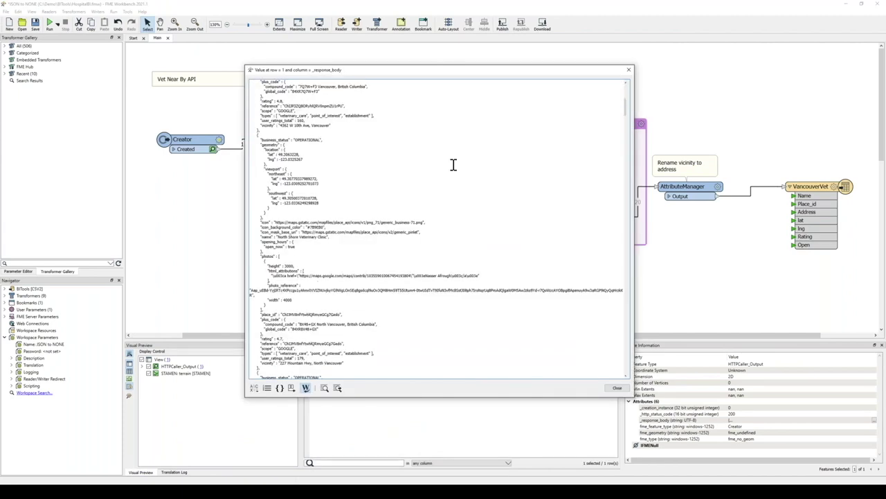
scroll(529, 124, up, 4)
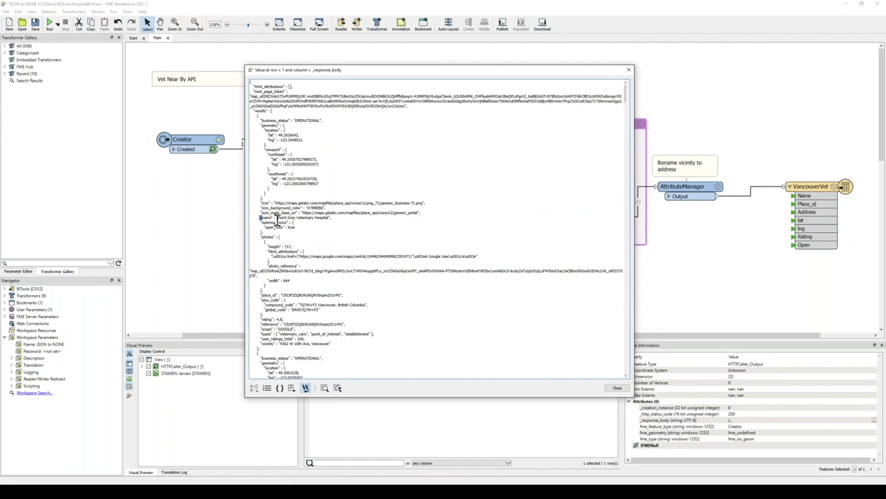
drag(278, 220, 297, 229)
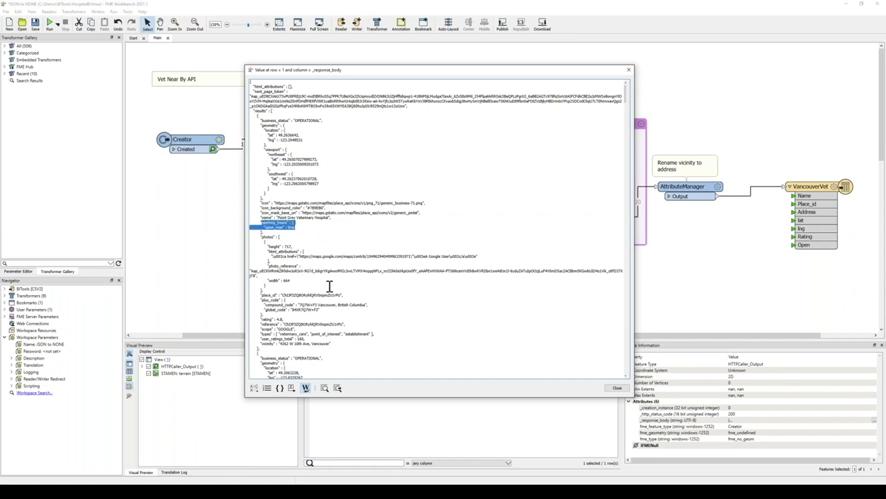
click(262, 320)
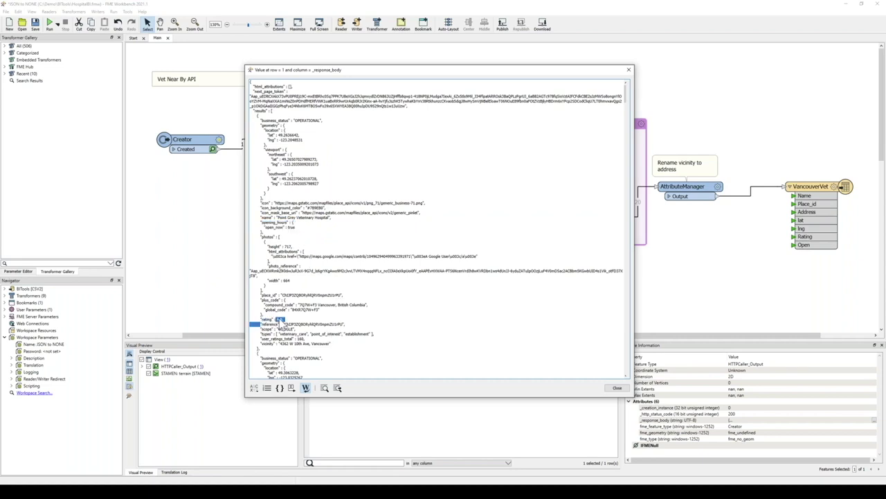
double_click(280, 319)
scroll(286, 348, down, 1)
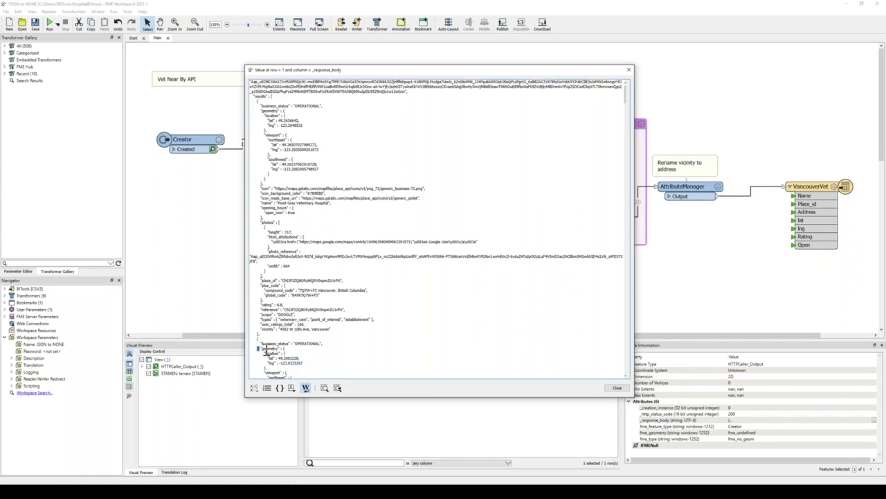
drag(255, 345, 302, 373)
click(311, 357)
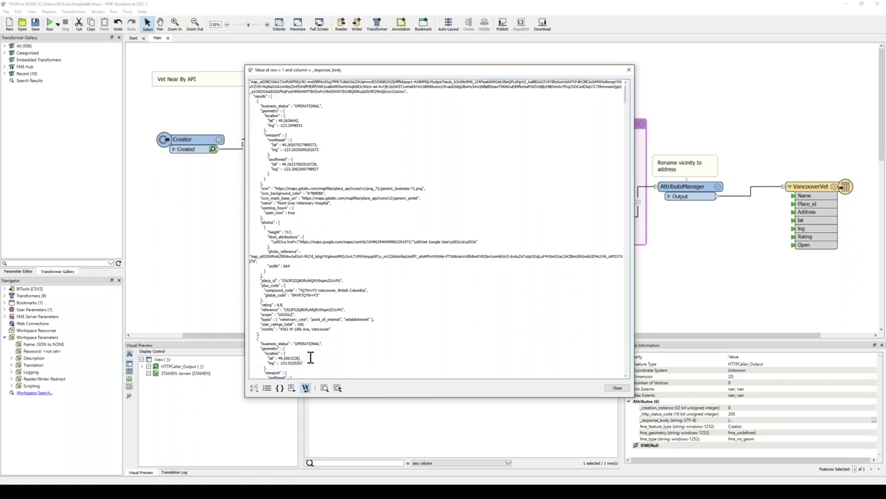
click(629, 70)
Open the first JSONFragmenter's parameters and examine its source attribute and JSON query
click(431, 149)
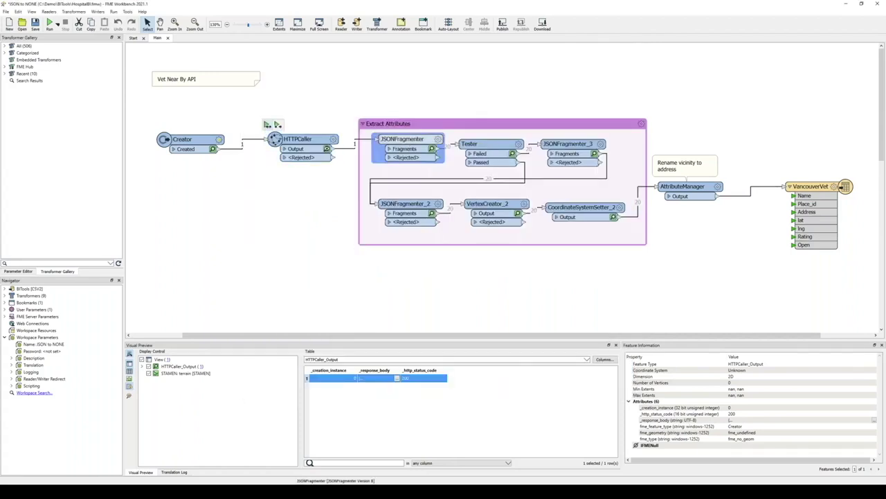
double_click(412, 142)
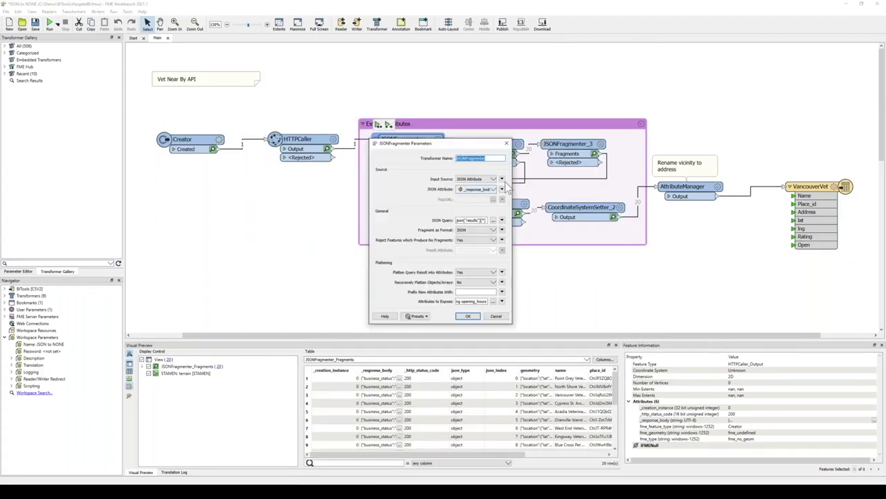
drag(524, 167, 543, 168)
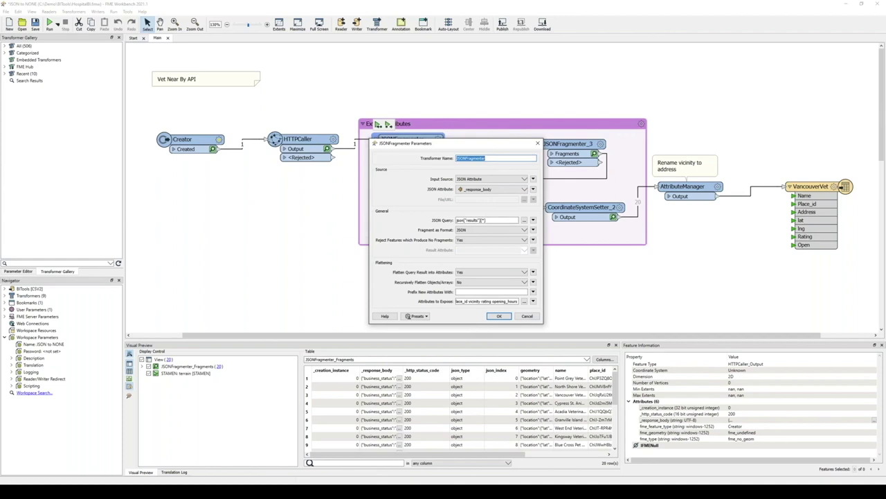
click(473, 221)
click(470, 220)
Review the JSONFragmenter's list of attributes to expose, from geometry to opening_hours, and accept its parameters
click(524, 301)
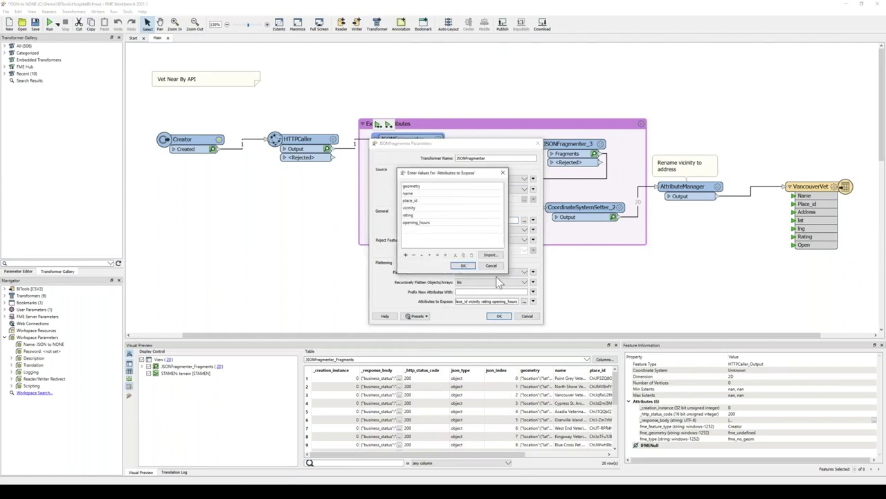
key(Tab)
key(Tab)
key(Tab)
key(Tab)
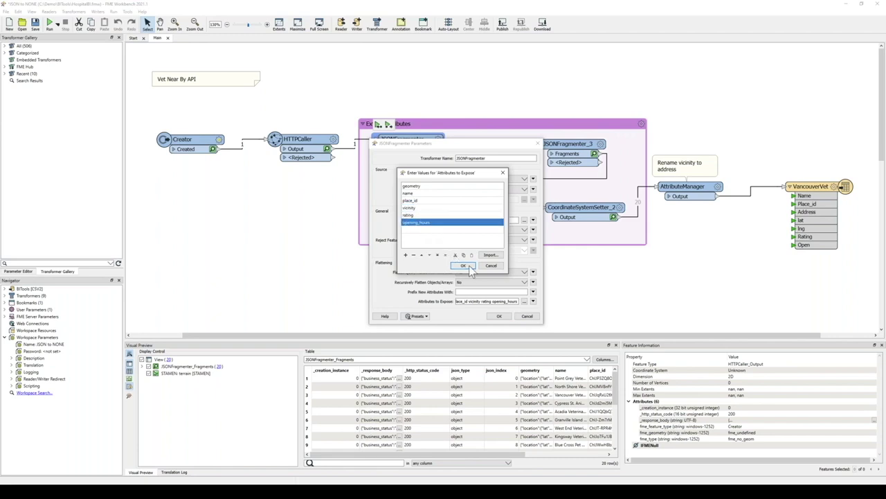
click(464, 266)
click(500, 316)
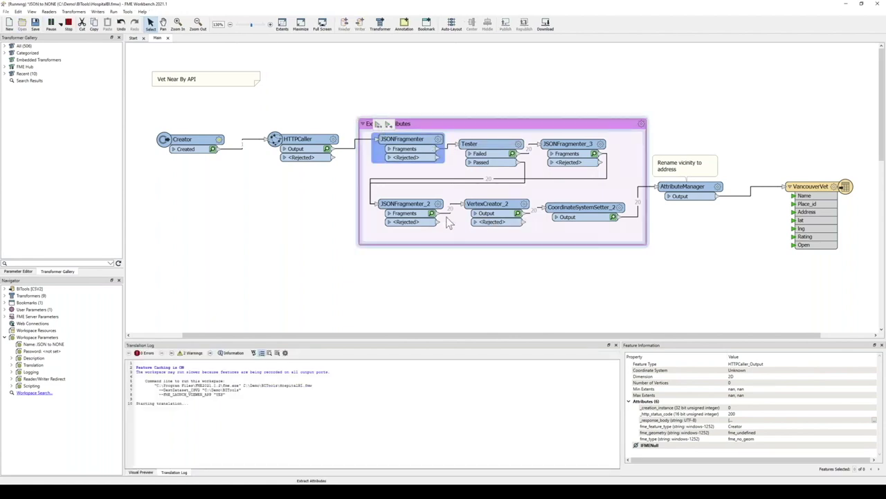
Sort the first JSONFragmenter's output by vicinity and examine its opening_hours and rating columns and the first row's geometry value
drag(465, 463, 513, 463)
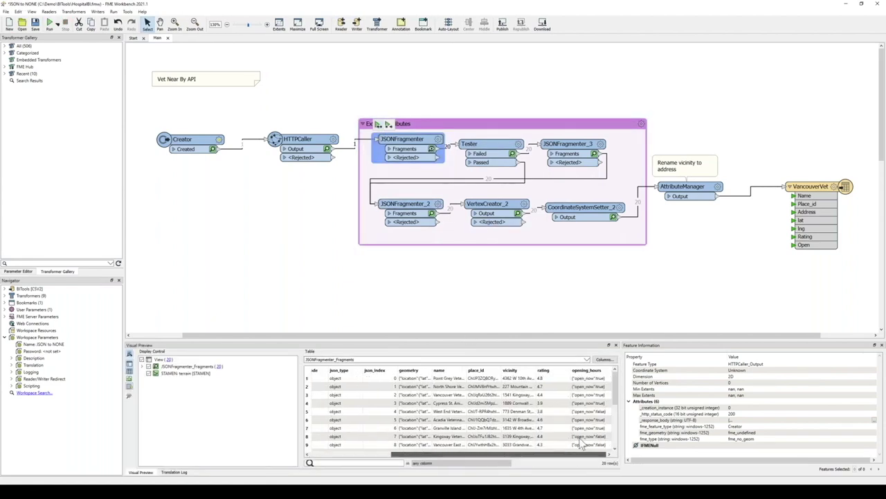
click(595, 427)
key(ctrl+shift+End)
scroll(564, 402, up, 4)
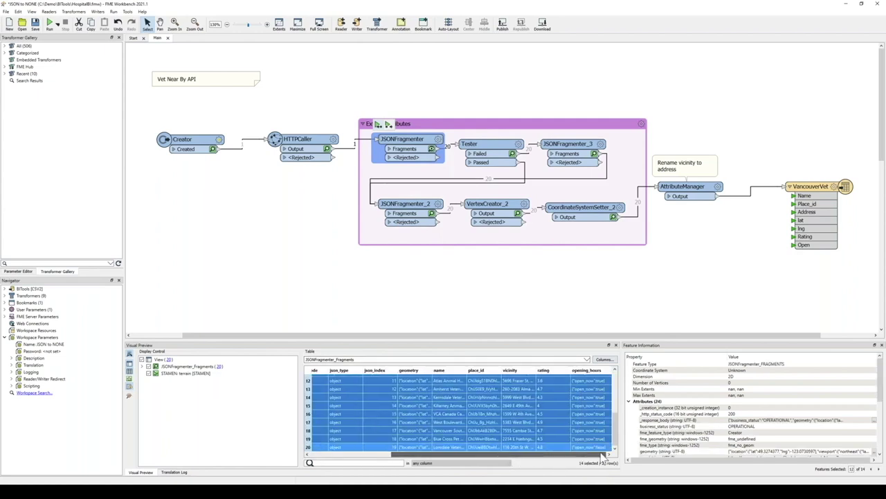
click(560, 378)
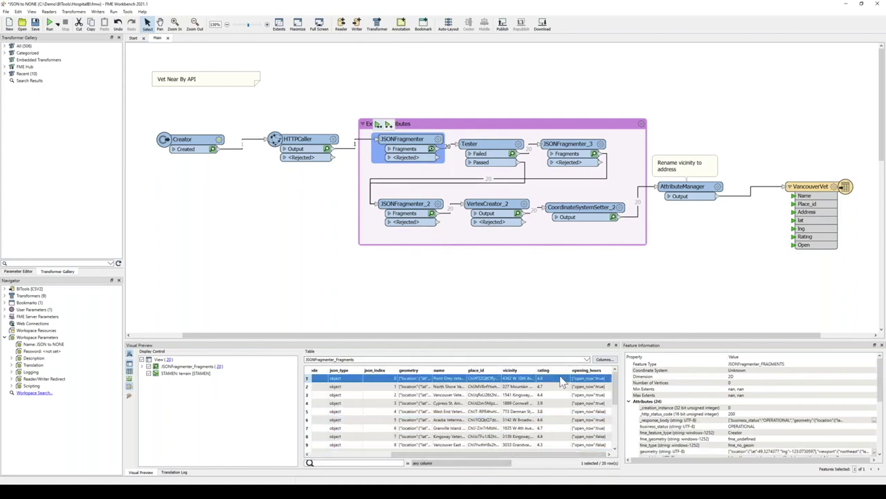
click(544, 369)
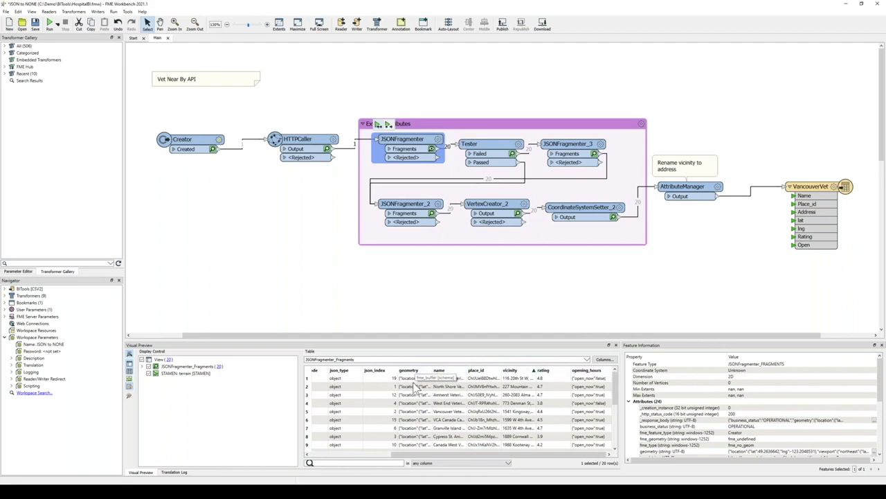
double_click(413, 386)
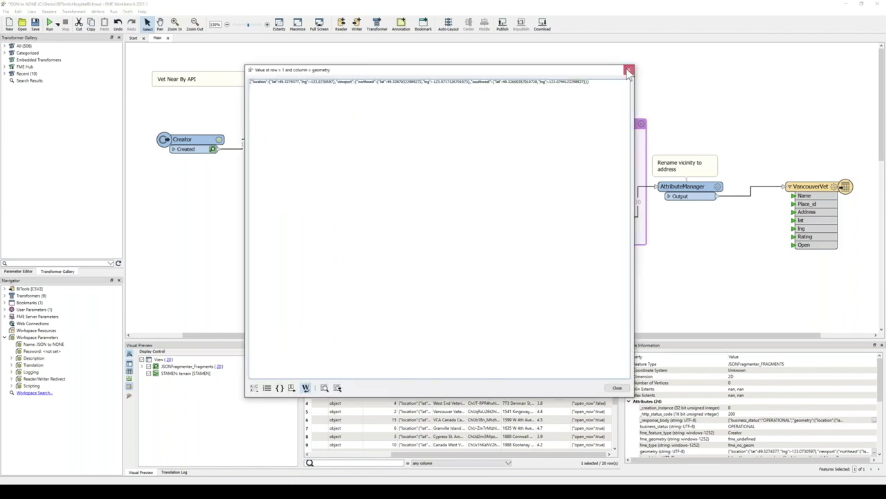
click(629, 72)
Run the workflow up to JSONFragmenter_2 and view the lat and lng columns in its output table
click(570, 147)
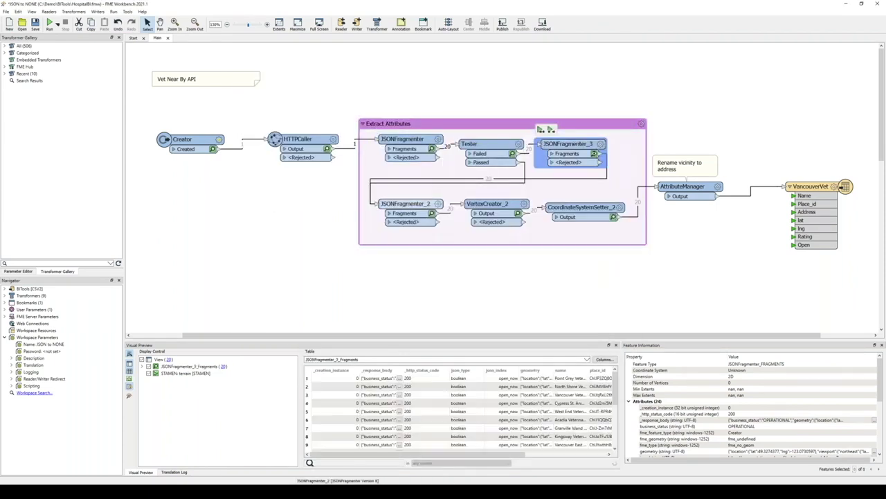
click(409, 203)
click(378, 189)
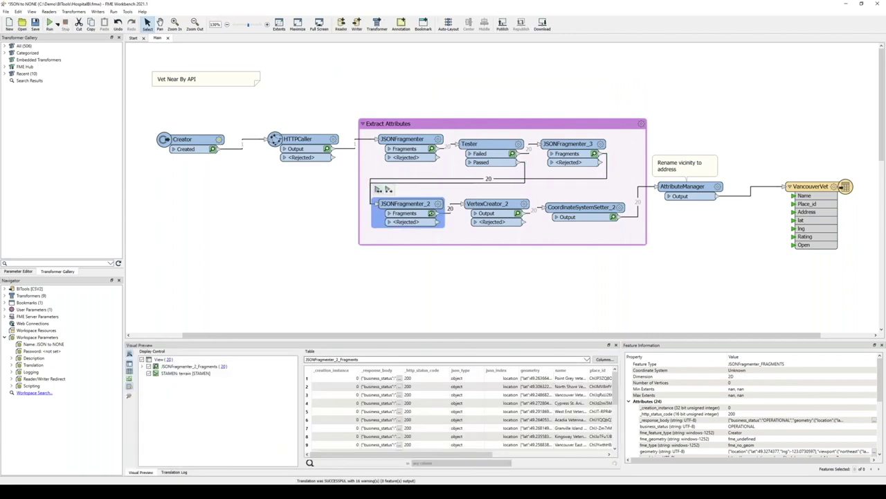
drag(451, 454, 526, 454)
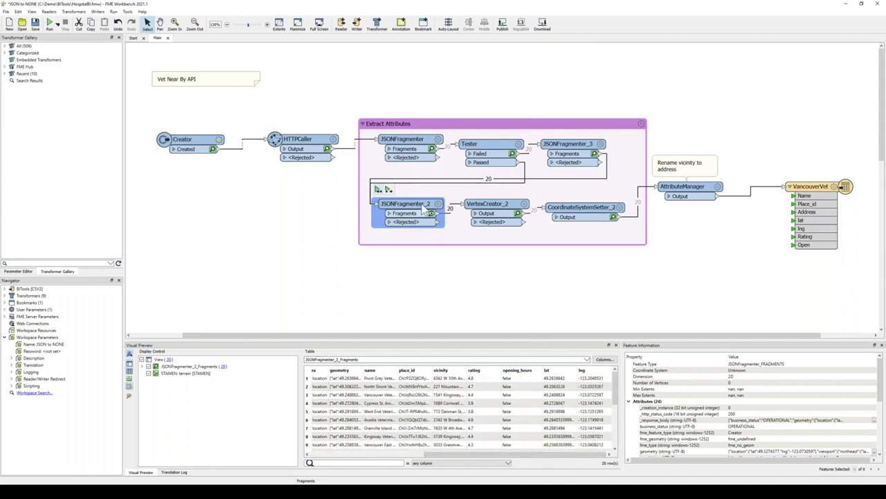
Run the workflow up to VertexCreator_2 and CoordinateSystemSetter_2, checking each transformer's point output against the background map
click(475, 205)
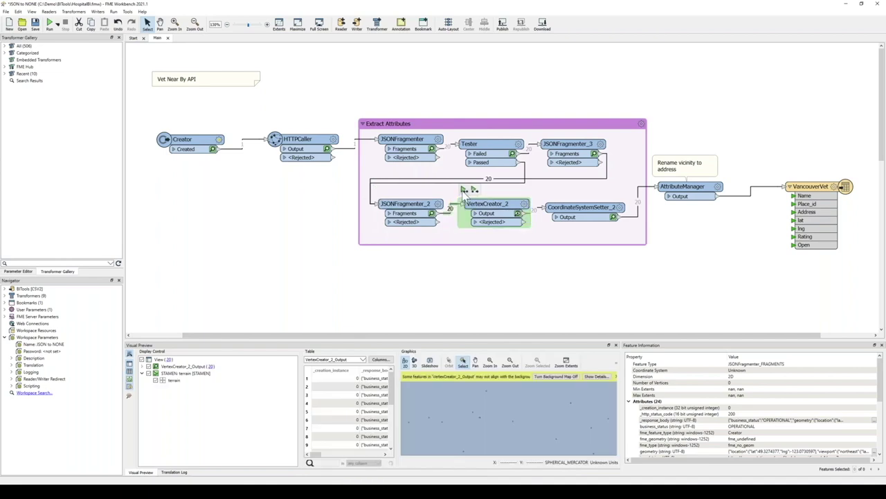
click(464, 190)
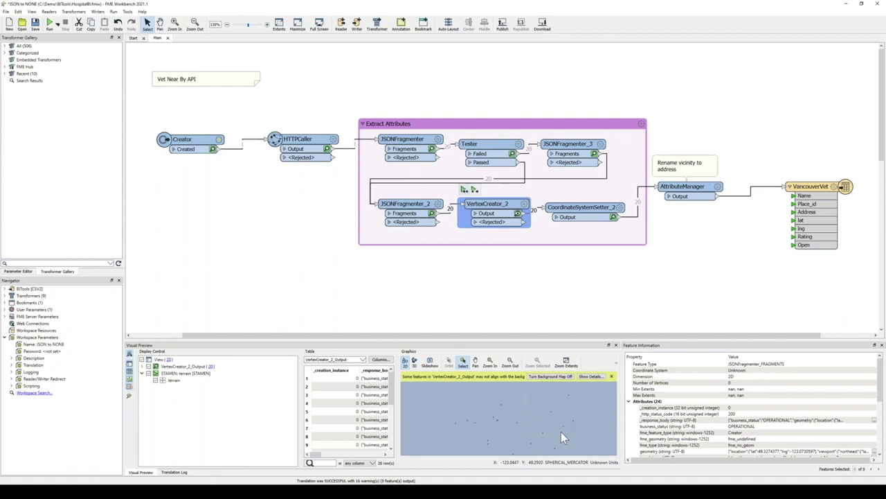
click(580, 214)
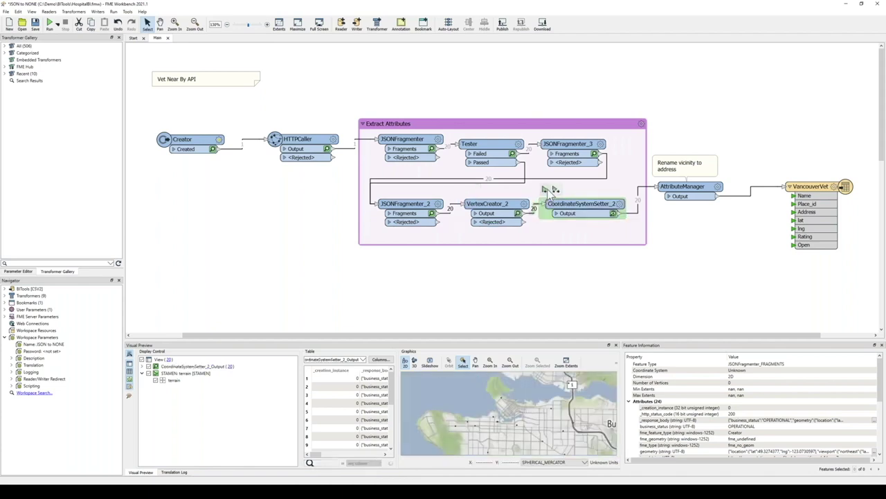
click(546, 189)
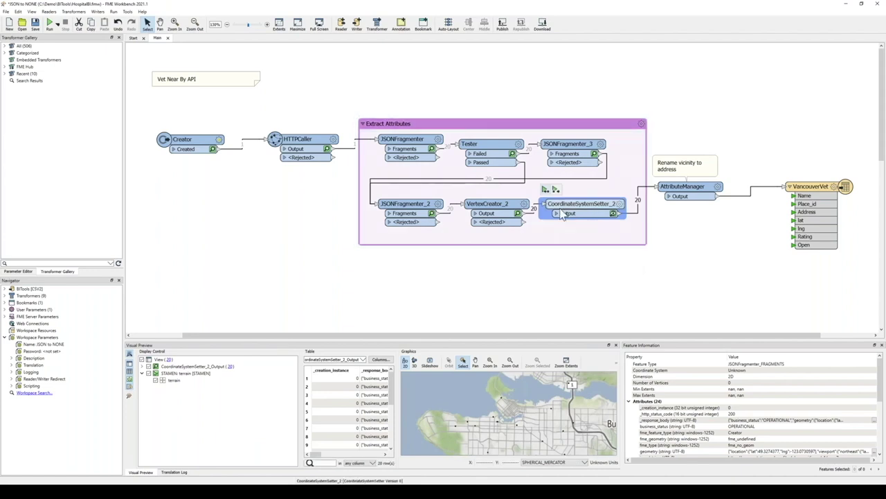
Review the AttributeManager's removed and renamed attributes, including vicinity to Address, accept its parameters and inspect the VancouverVet writer
double_click(674, 181)
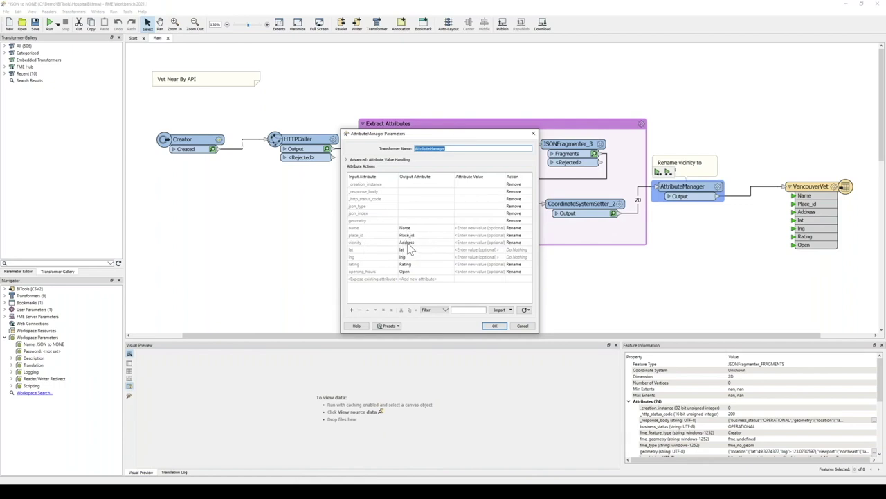
click(414, 243)
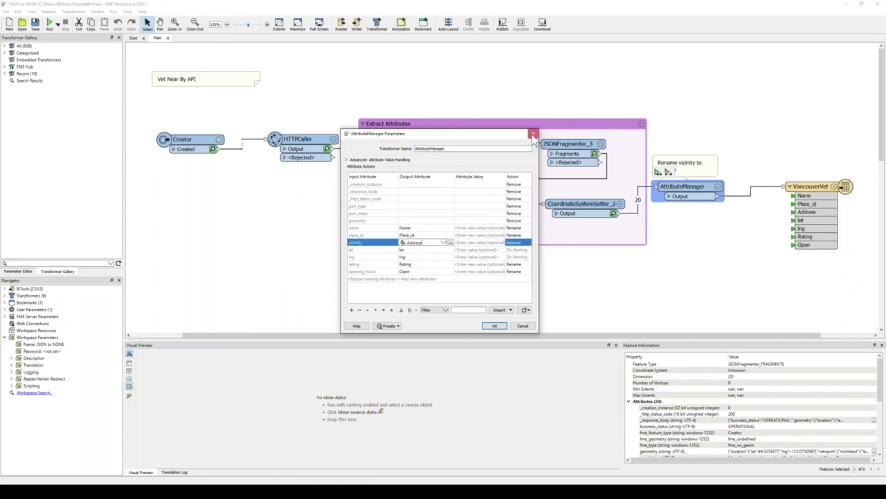
click(494, 326)
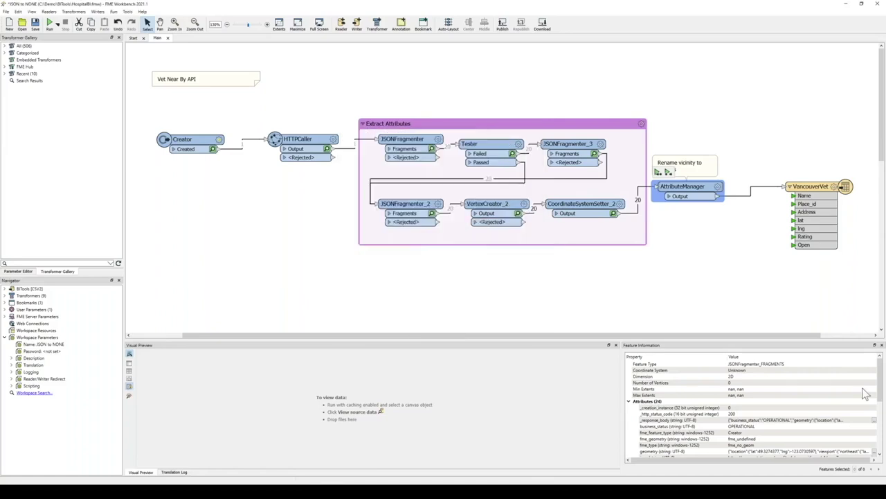
click(810, 188)
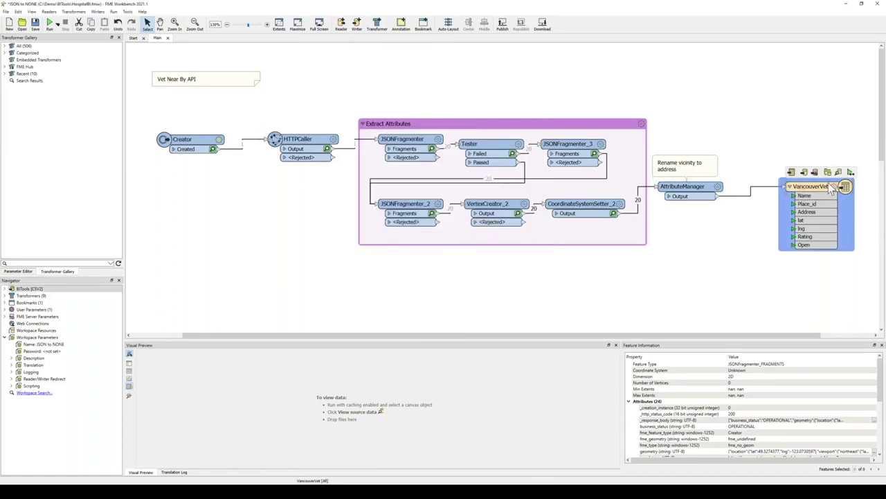
click(710, 289)
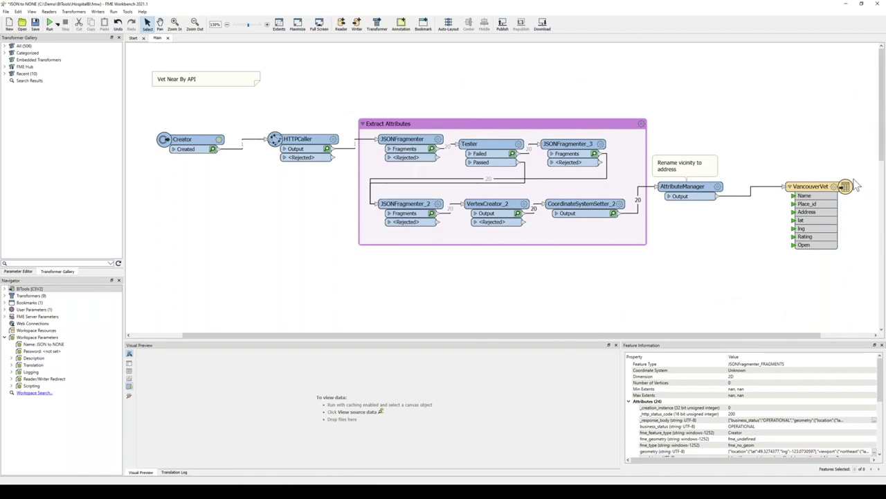
Publish HospitalBI.fmw to FME Server's Demo repository, overwriting the existing workspace and registering the Data Streaming and Job Submitter services
click(503, 27)
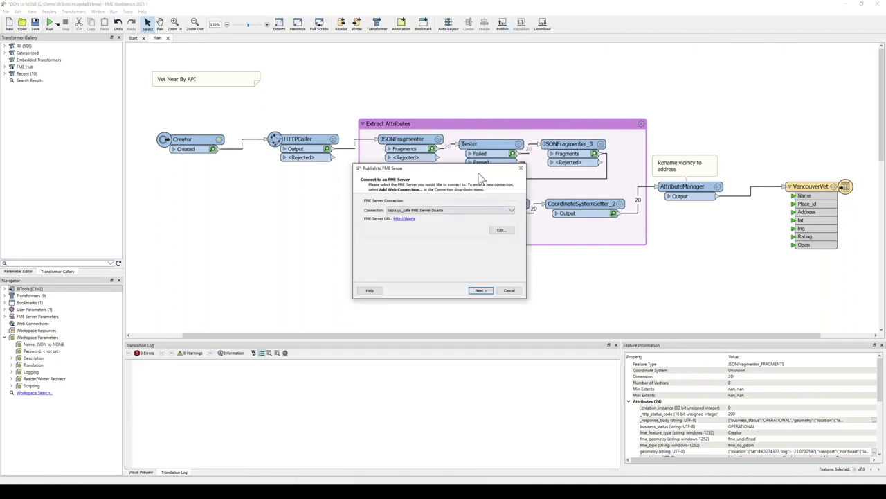
click(482, 290)
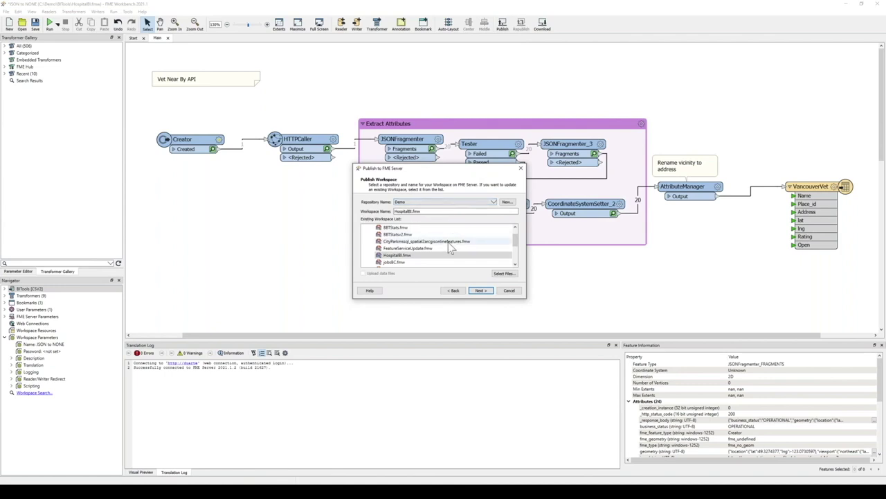
click(481, 290)
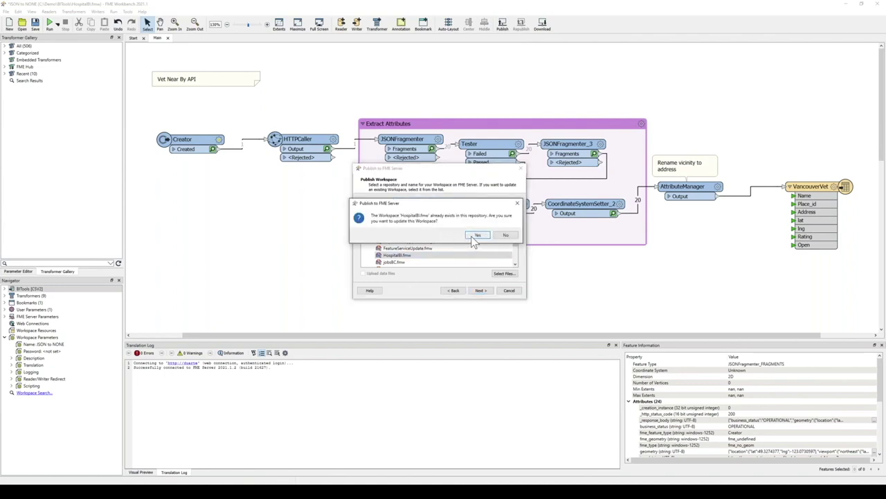
click(476, 235)
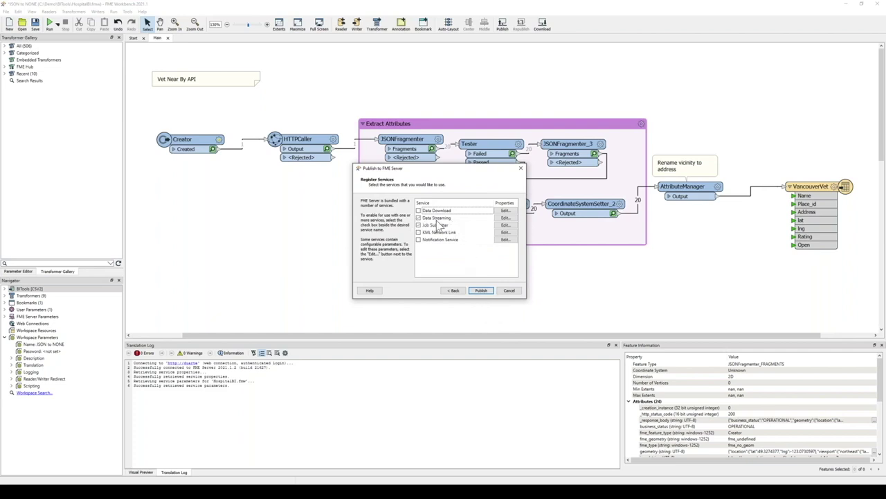
click(437, 219)
click(481, 291)
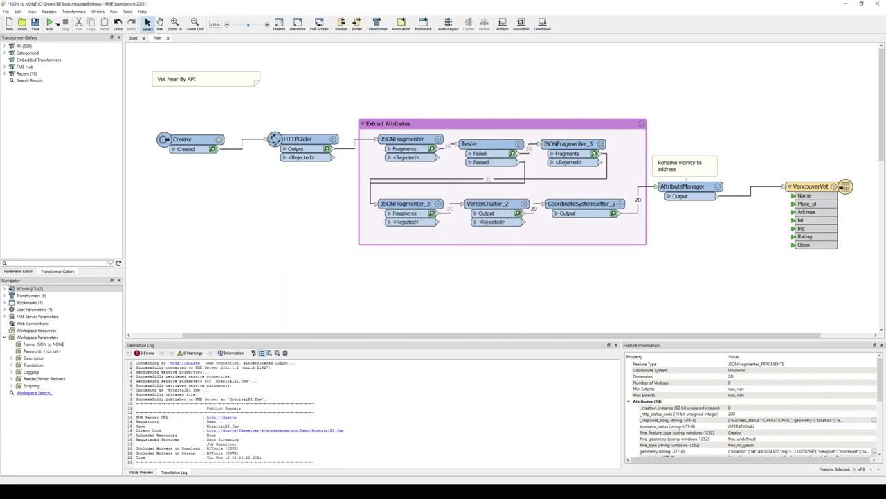
Open the published HospitalBI workspace in FME Server, run it with the Data Streaming service and return to its job configuration
click(334, 430)
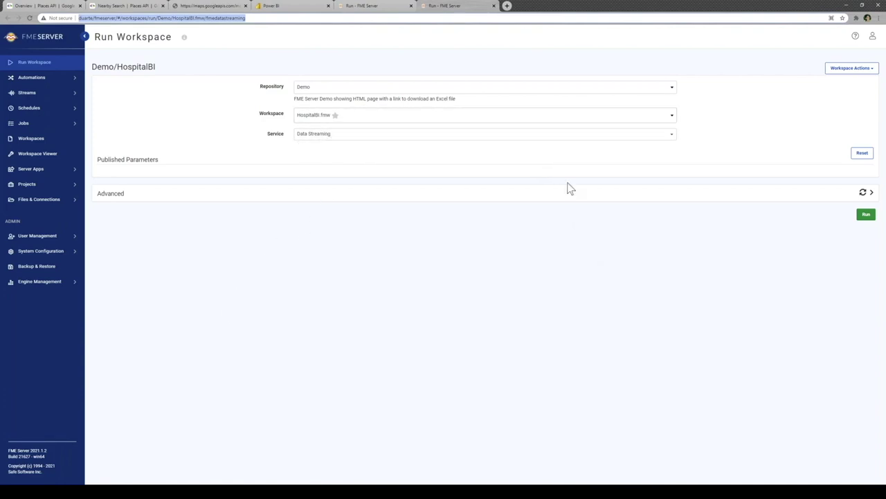
click(866, 214)
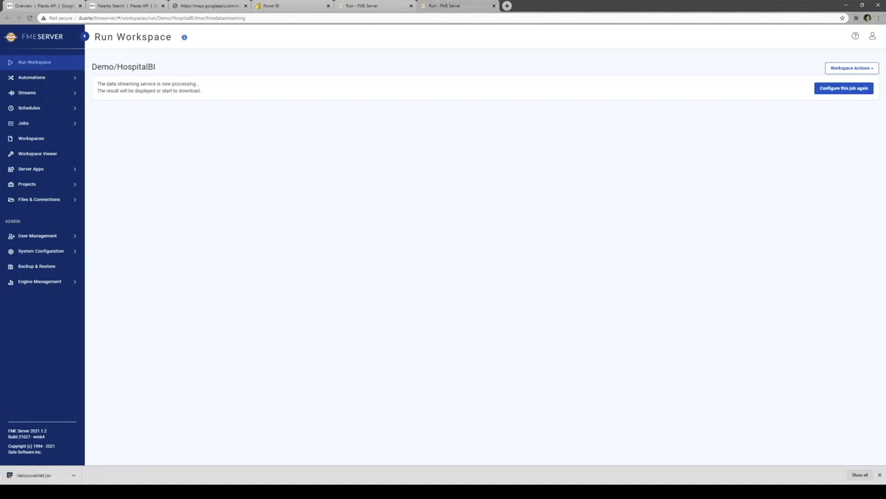
click(837, 88)
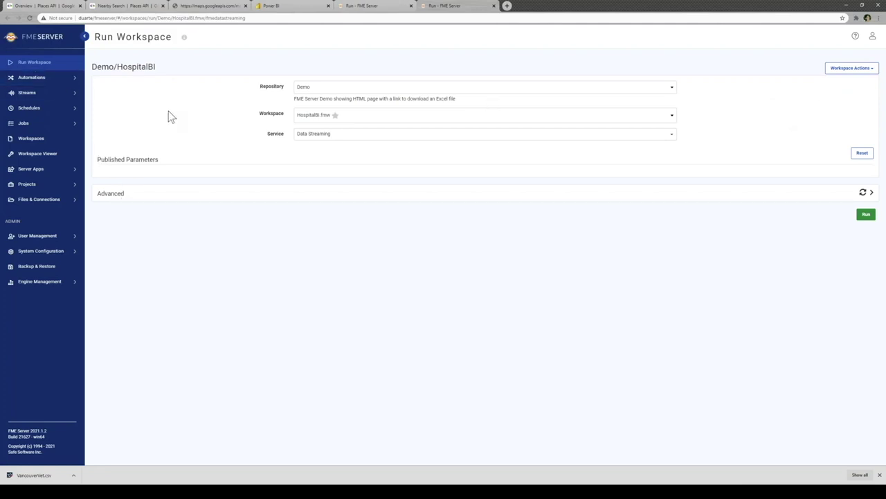
Create a webhook for the HospitalBI workspace with the default token settings and copy its query-string authorization URL
click(111, 195)
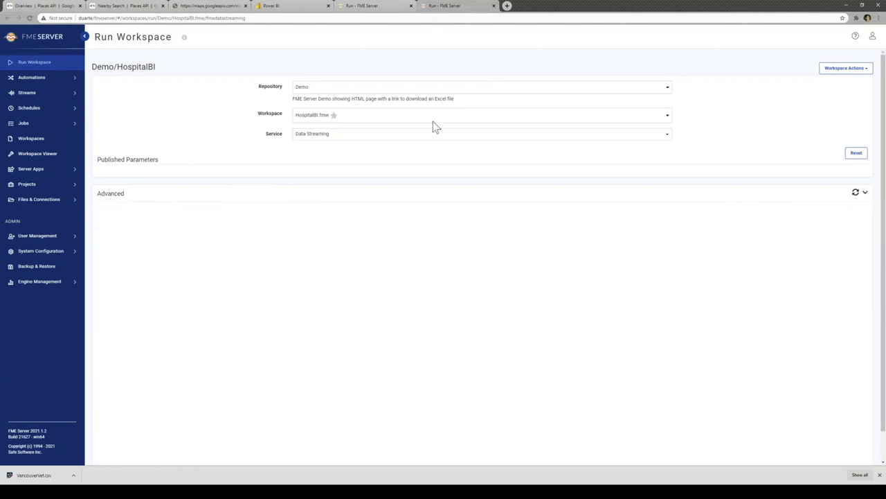
click(120, 333)
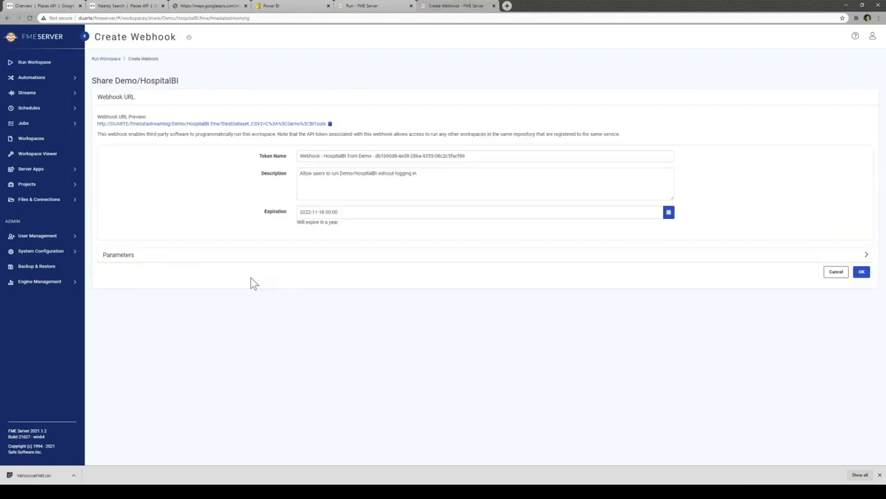
click(862, 273)
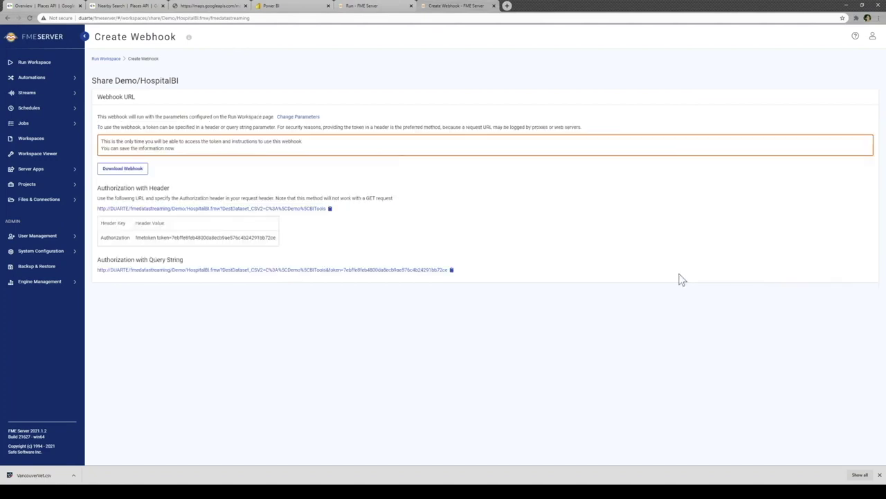
click(122, 171)
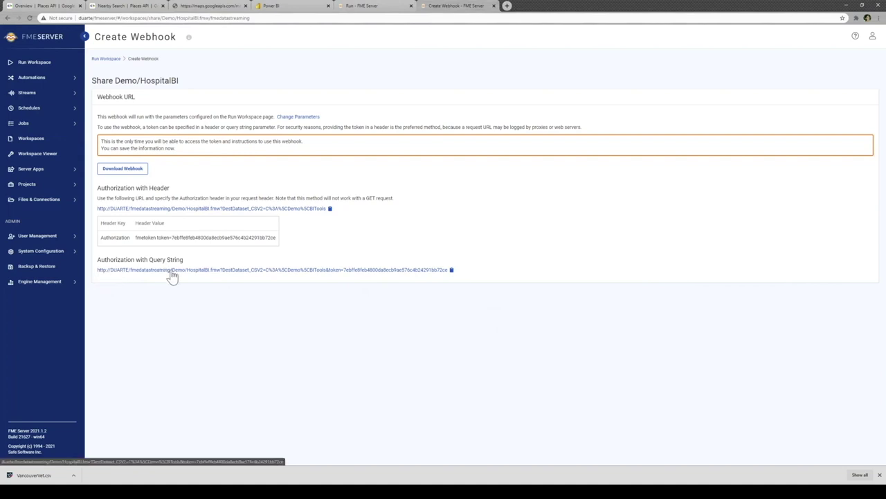
click(451, 269)
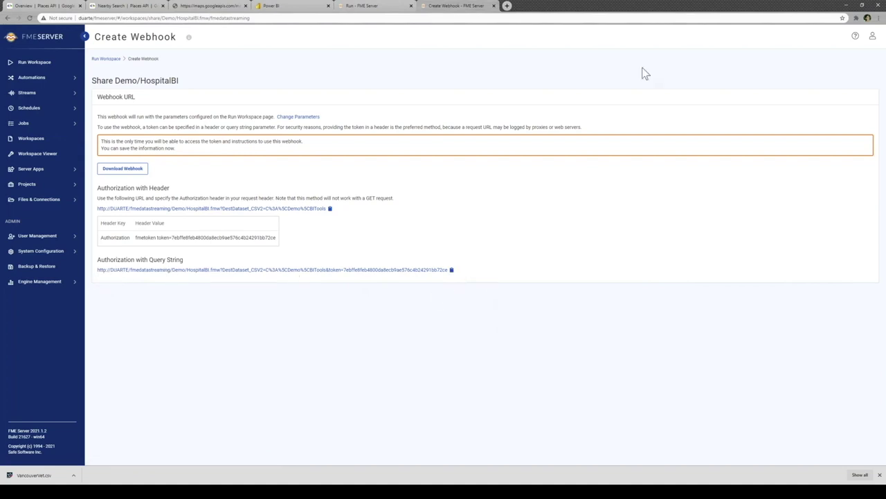
Test the webhook by loading the copied URL, including its authorization token, in a new browser tab
click(507, 6)
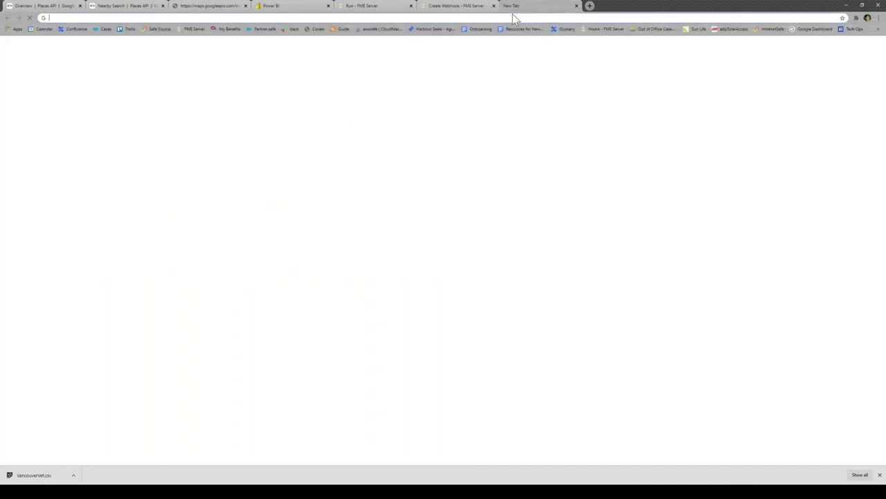
key(ctrl+v)
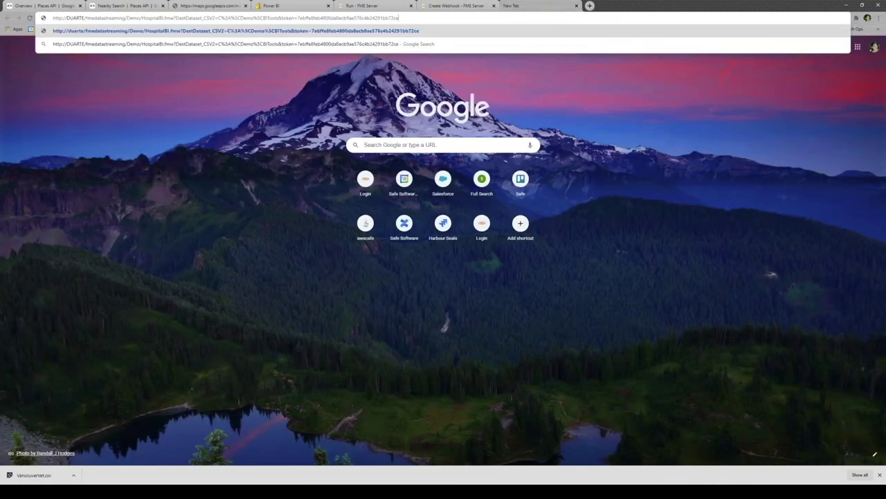
key(Return)
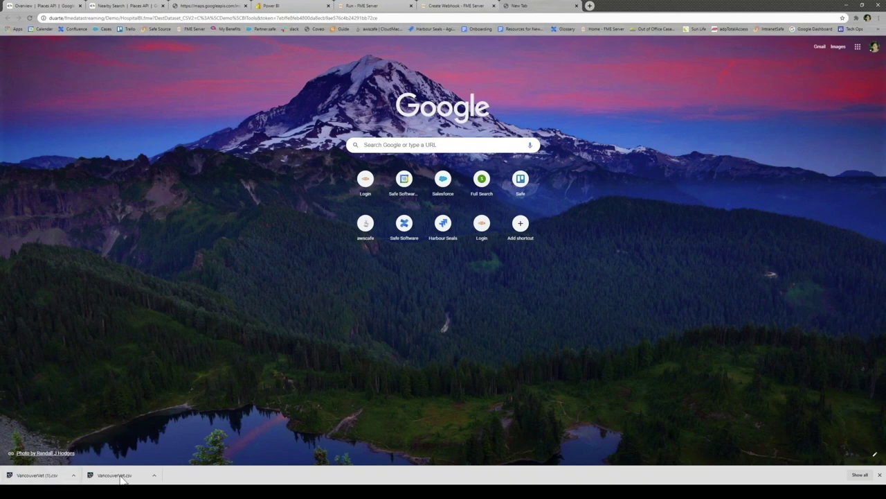
Switch to the untitled Power BI Desktop report and connect to a Web data source using the webhook URL with its authorization token
mouse_move(125, 490)
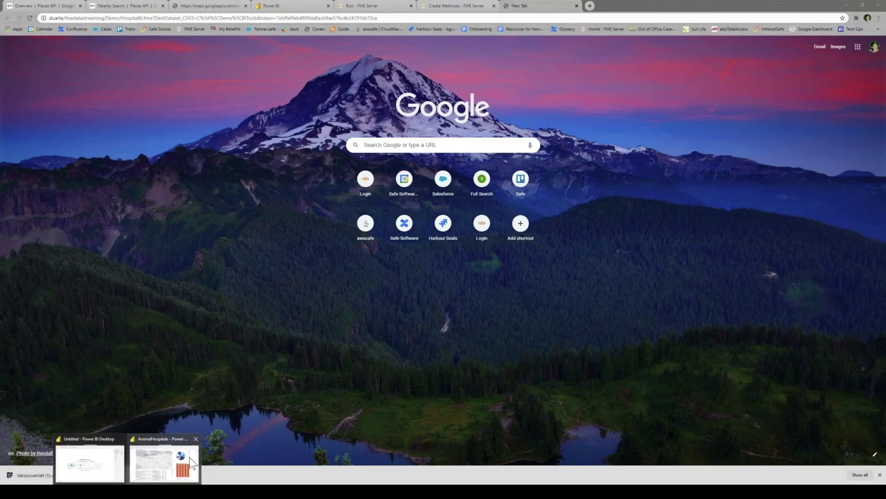
mouse_move(185, 465)
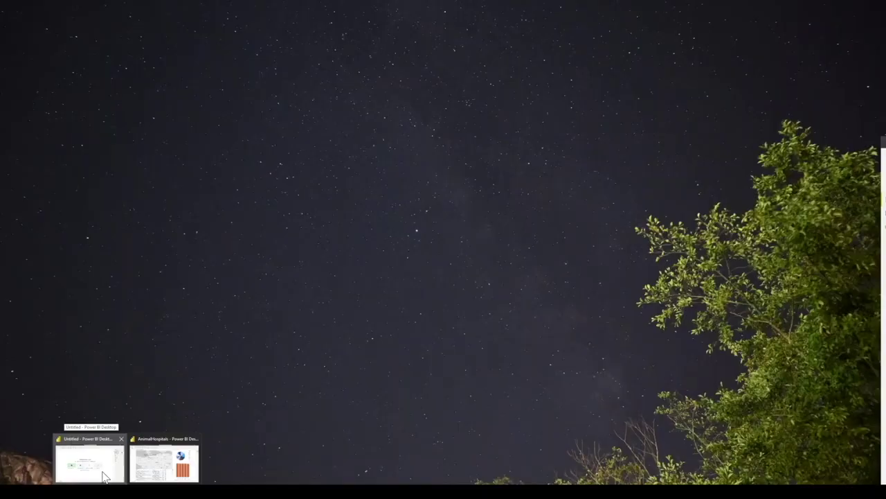
click(103, 474)
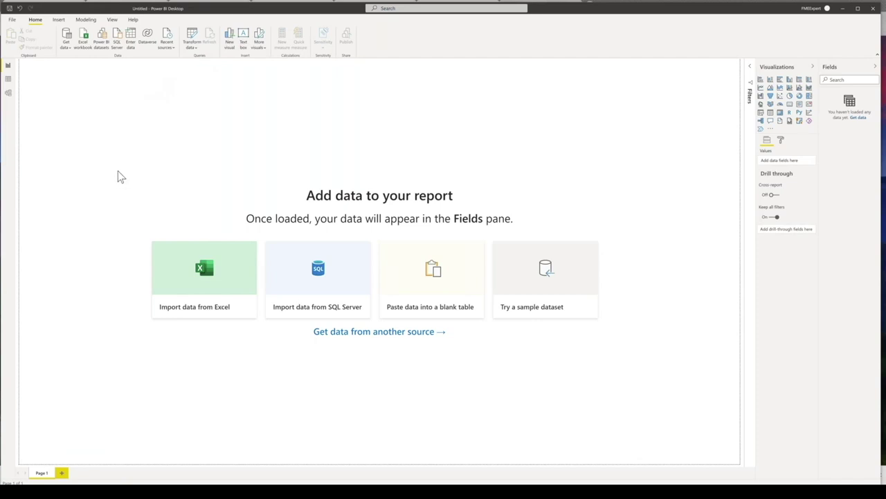
click(66, 47)
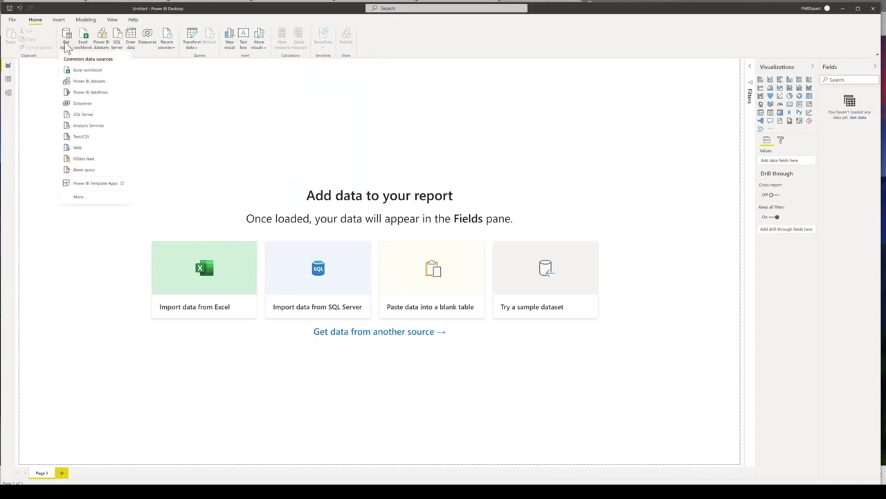
click(78, 147)
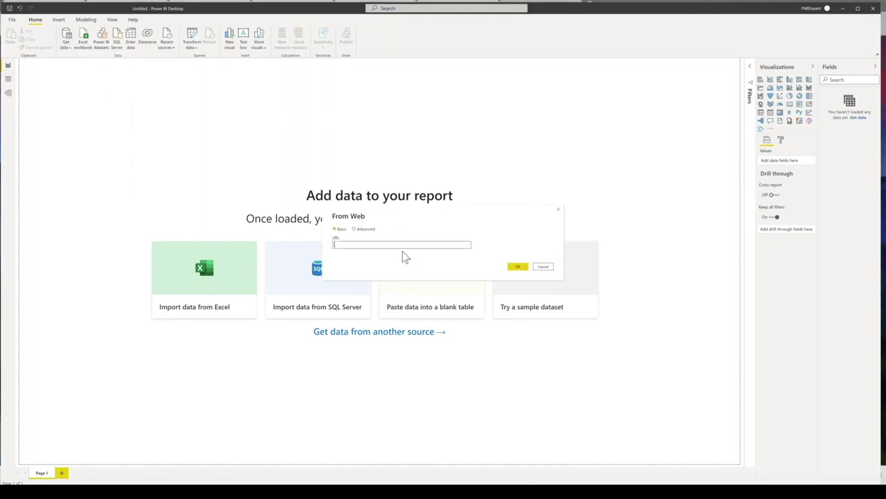
key(ctrl+v)
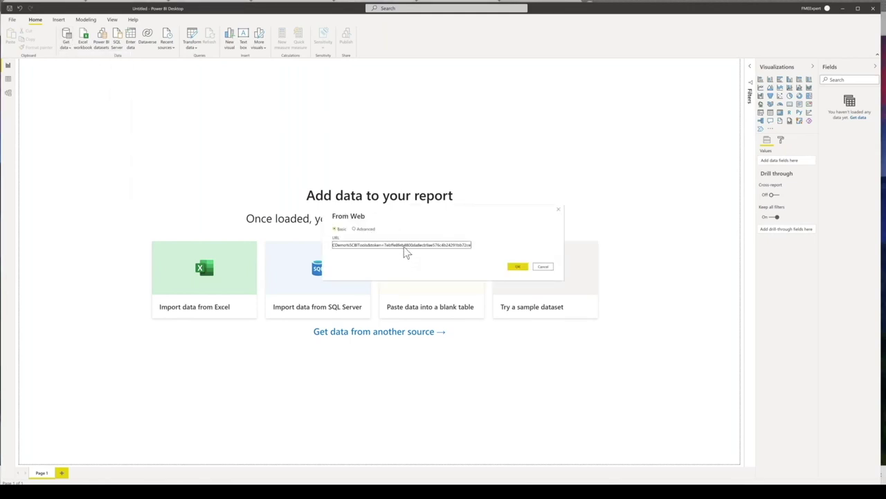
click(516, 267)
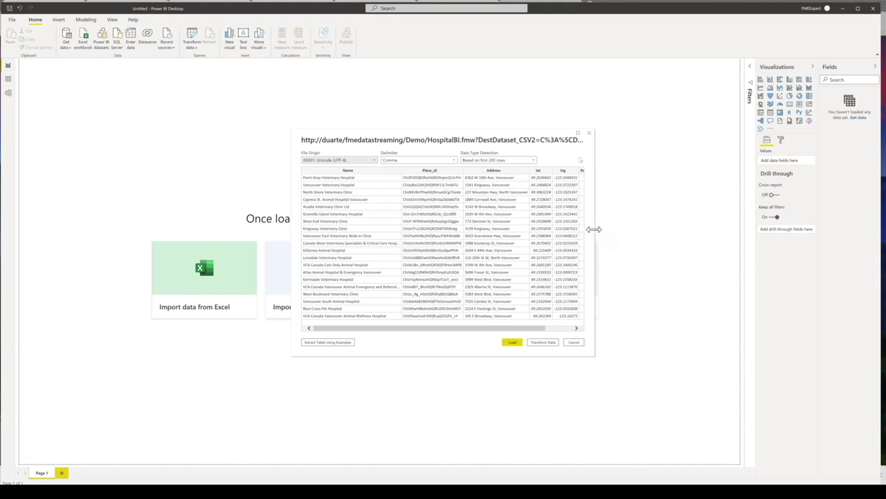
Widen the data preview to check the Rating and Open columns, load the data and expand the HospitalBI table's fields
drag(595, 229, 642, 229)
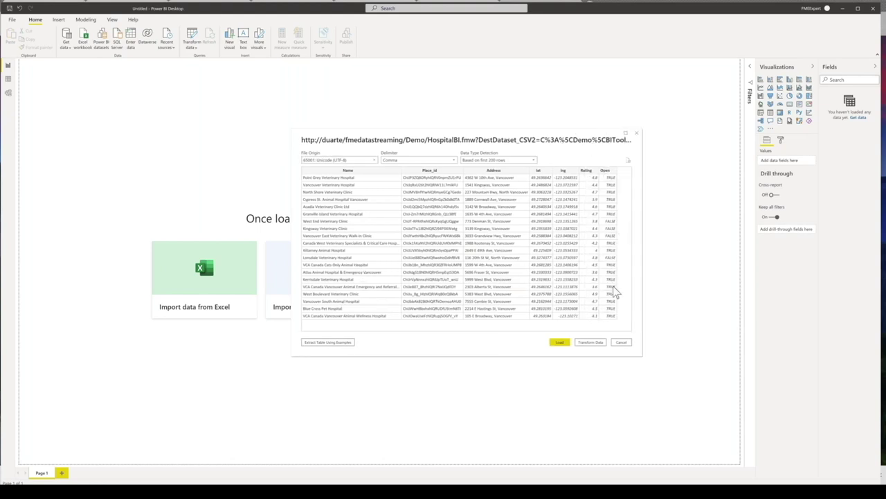
click(561, 343)
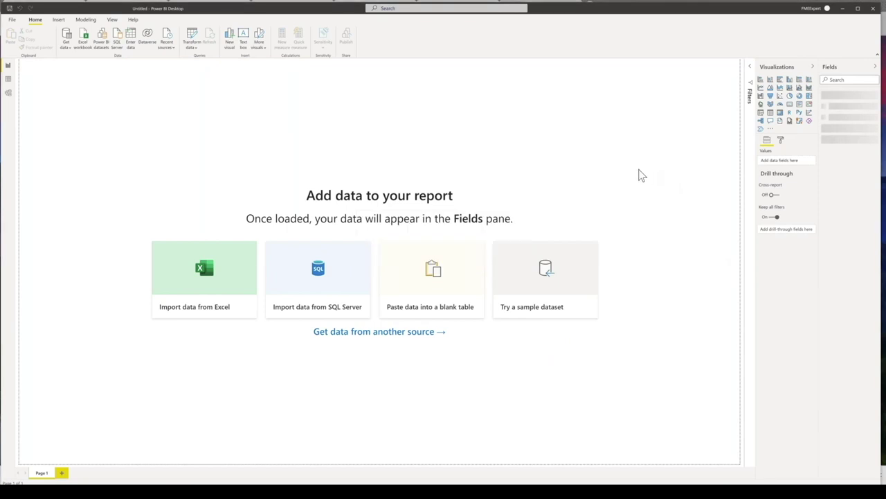
click(826, 96)
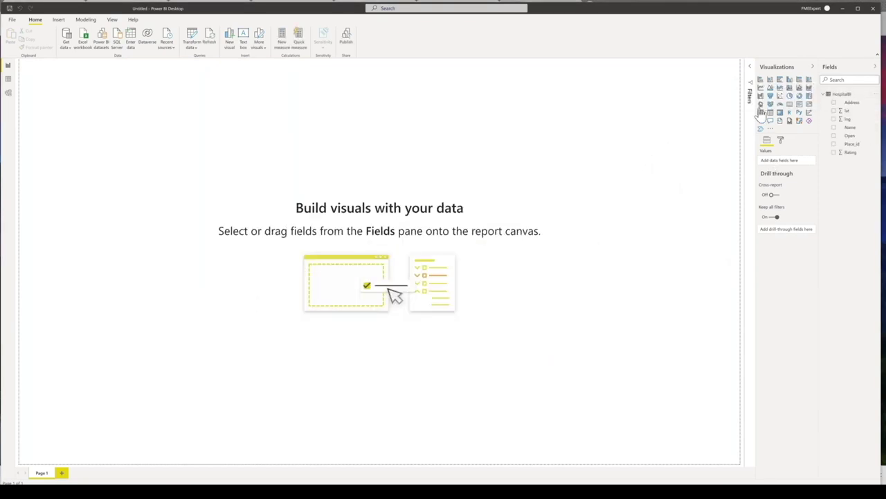
Add a map visual to the report and assign lat as its Latitude and lng as its Longitude
click(760, 104)
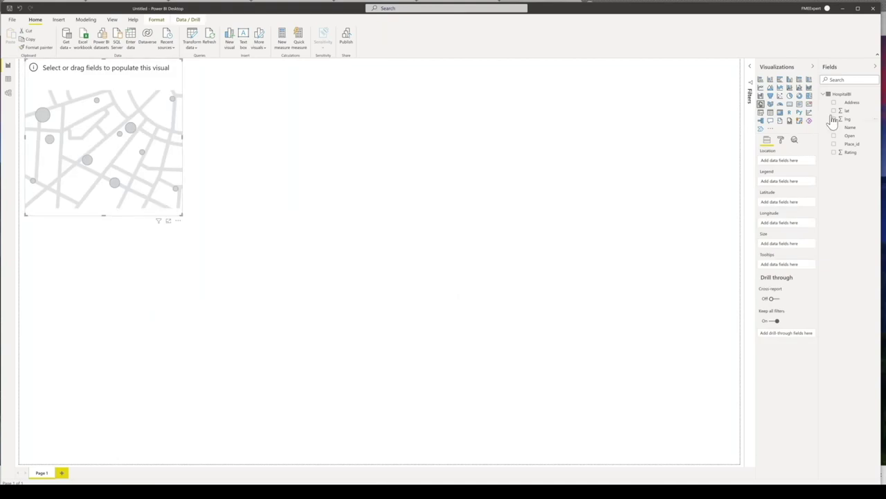
drag(843, 112, 788, 206)
drag(846, 119, 793, 224)
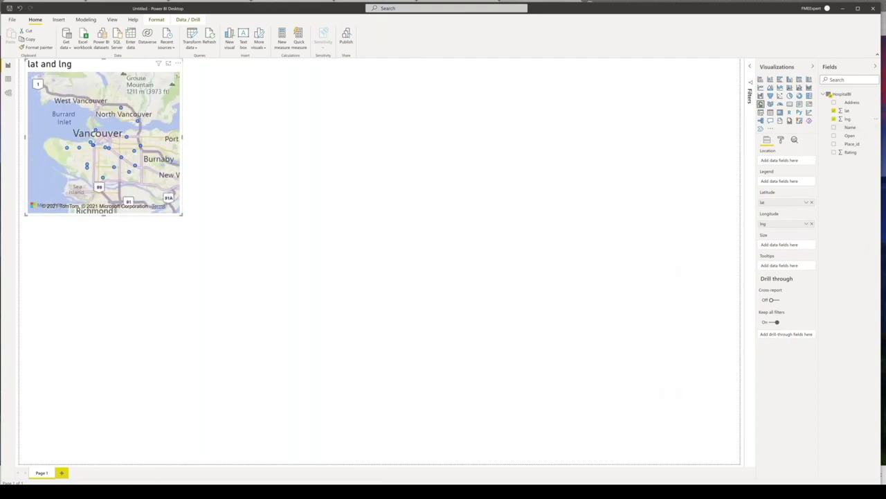
Switch to the AnimalHospitals report, review its table and charts, and temporarily filter the page by the Point Grey Veterinary Hospital rating bar
mouse_move(128, 490)
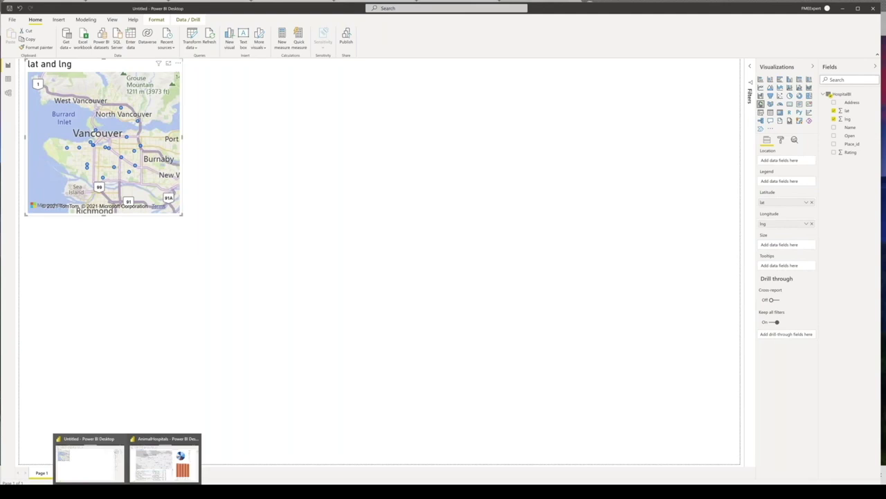
click(153, 473)
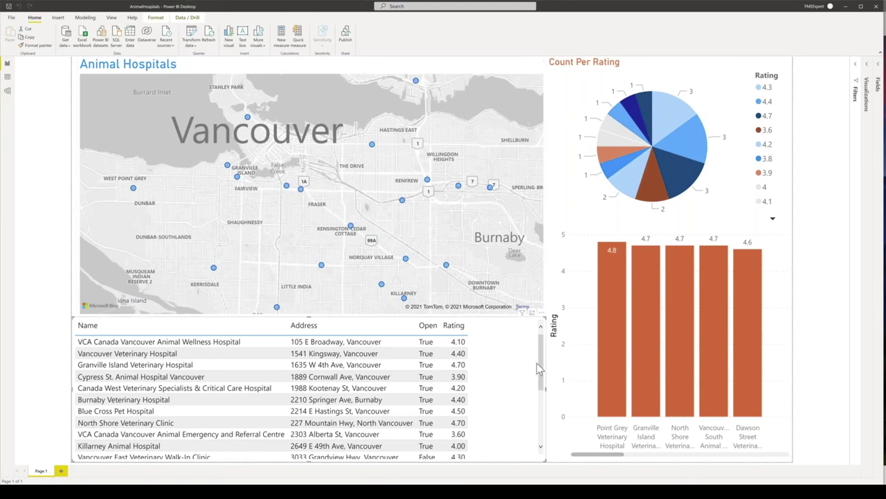
scroll(537, 363, down, 3)
scroll(538, 360, up, 3)
mouse_move(636, 345)
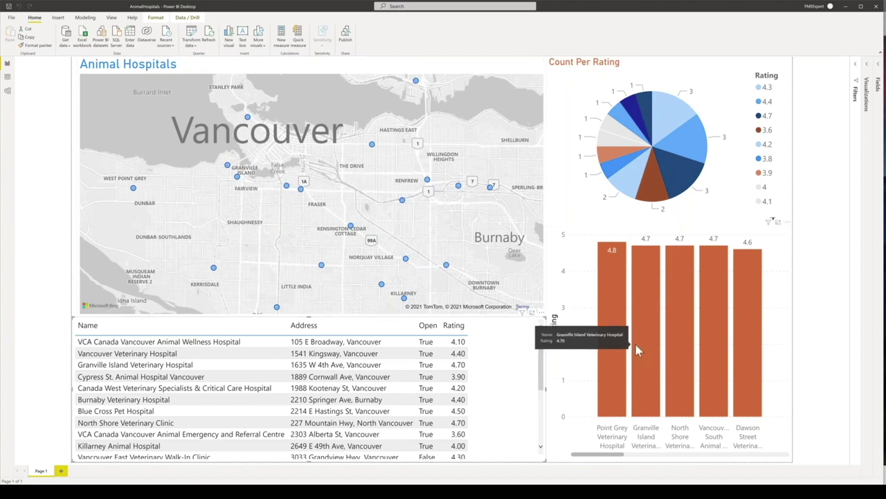
click(616, 296)
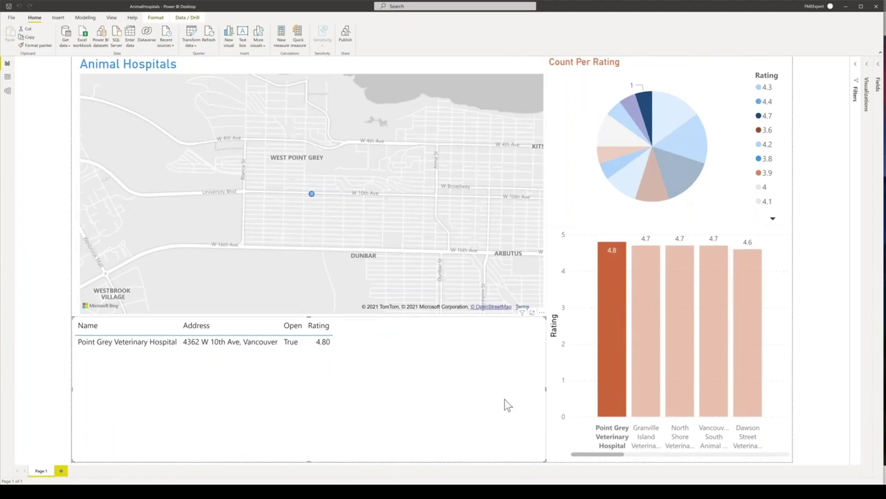
click(799, 208)
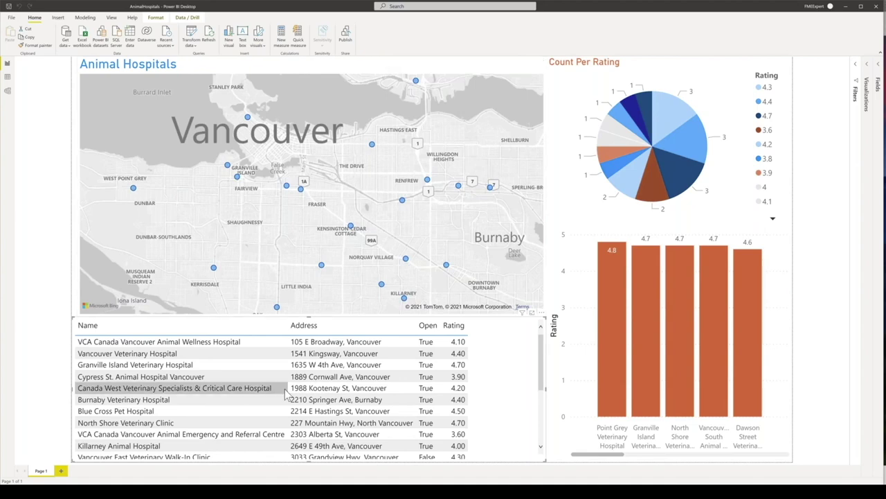
Refresh the AnimalHospitals report's data and compare the hospital table before and after the refresh
scroll(428, 348, down, 3)
scroll(428, 443, up, 3)
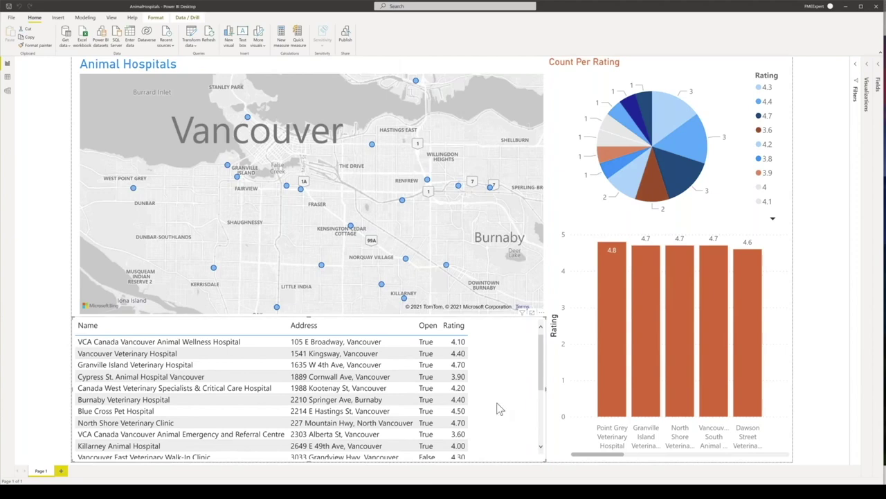
scroll(500, 407, down, 3)
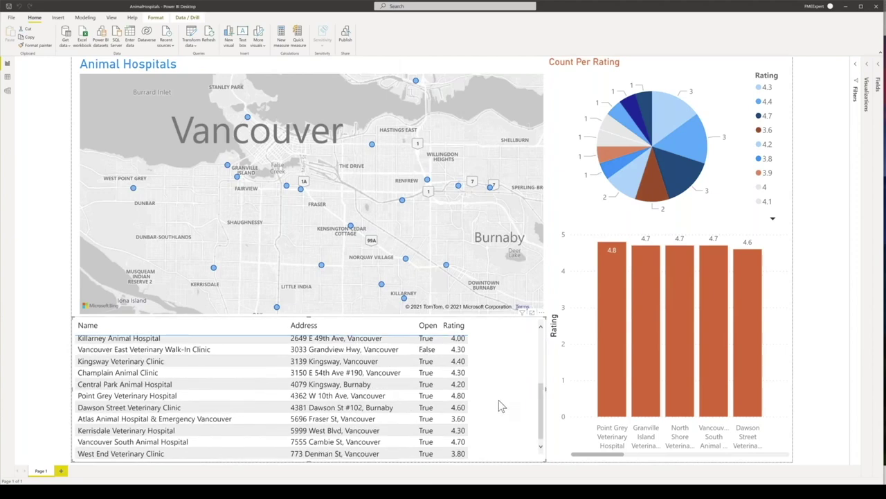
scroll(513, 390, up, 1)
scroll(514, 391, up, 3)
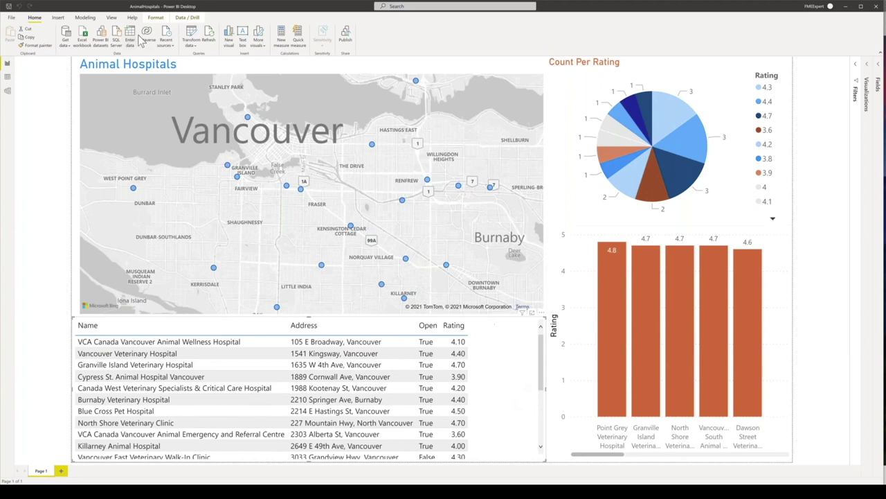
click(208, 38)
scroll(505, 398, down, 3)
scroll(493, 396, up, 3)
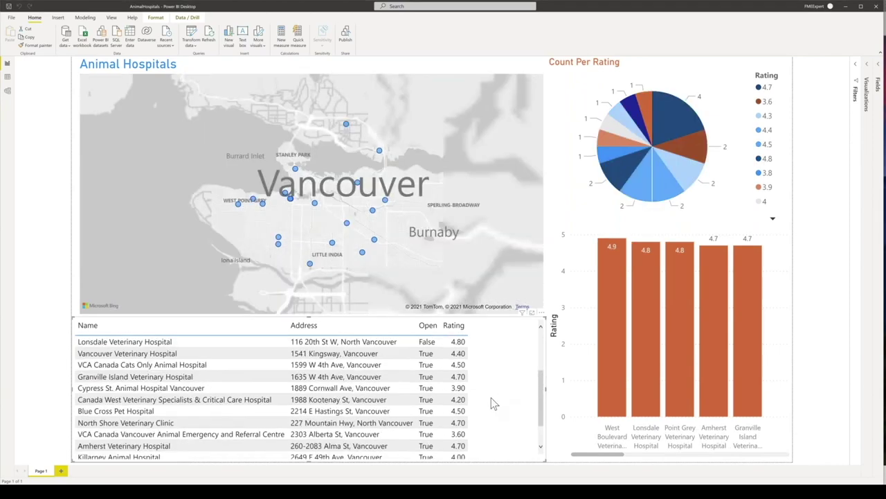
scroll(428, 391, down, 3)
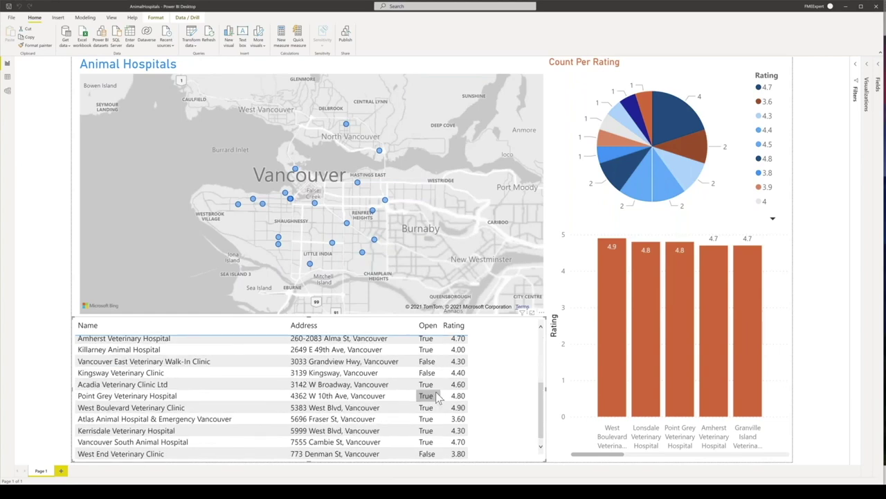
scroll(503, 420, up, 3)
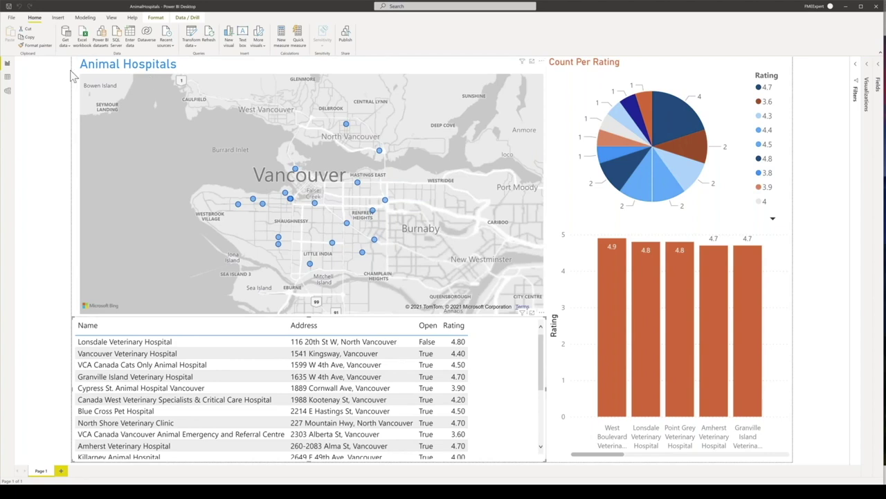
View the options for publishing the AnimalHospitals report to the Power BI service
click(9, 20)
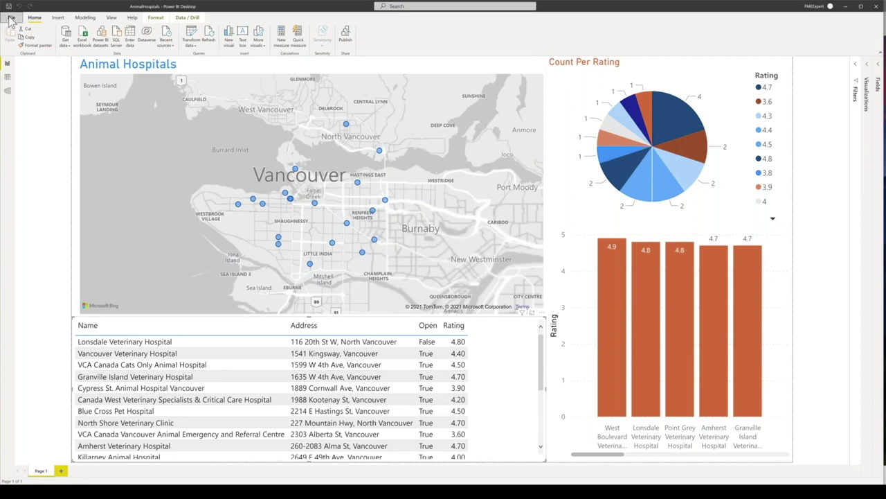
click(27, 114)
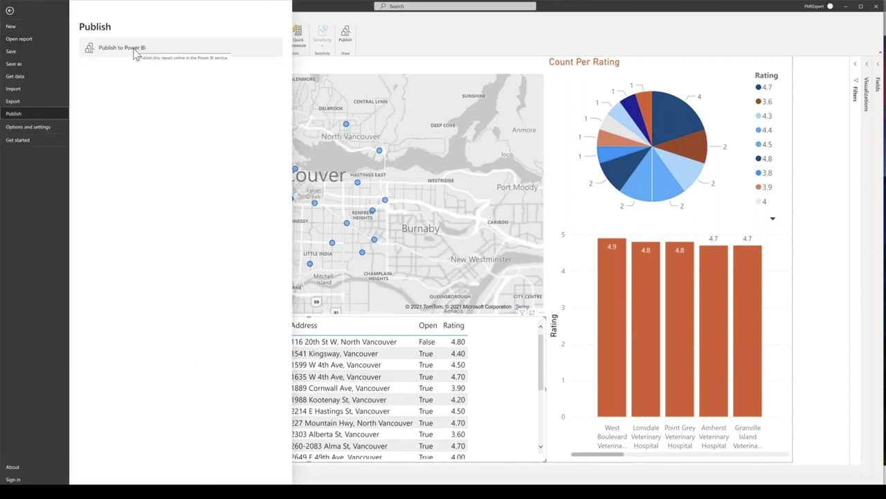
Switch to the Power BI service in Chrome, open the AnimalHospitals dataset's related report and temporarily filter it by Point Grey Veterinary Hospital
mouse_move(111, 495)
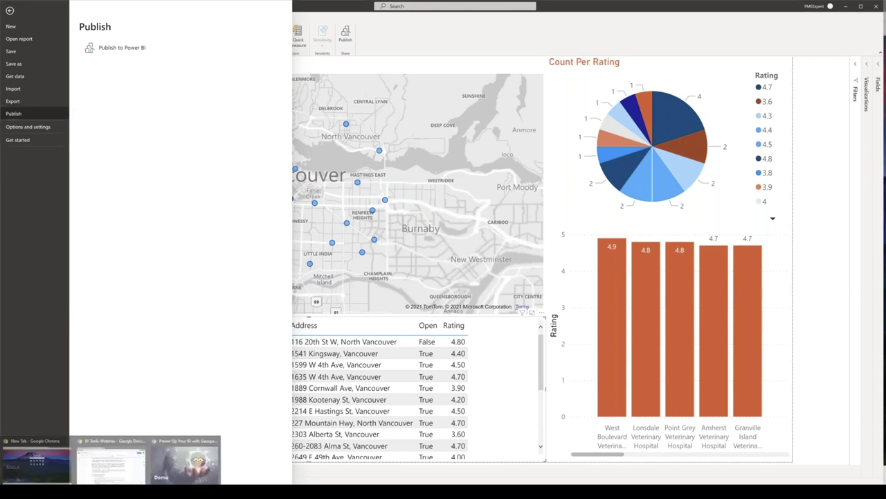
click(54, 476)
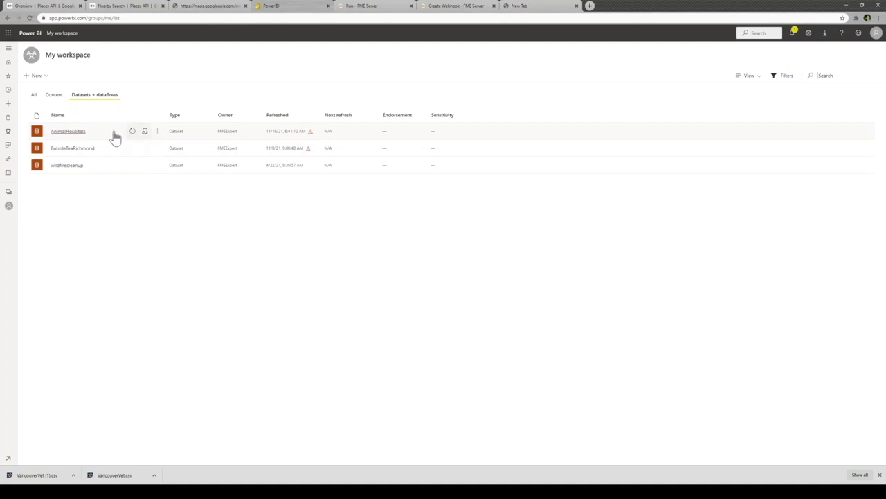
click(76, 133)
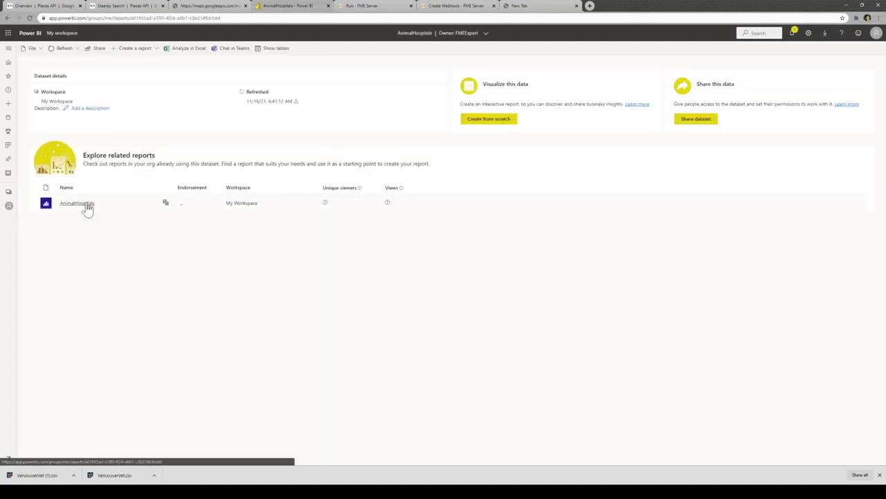
click(88, 205)
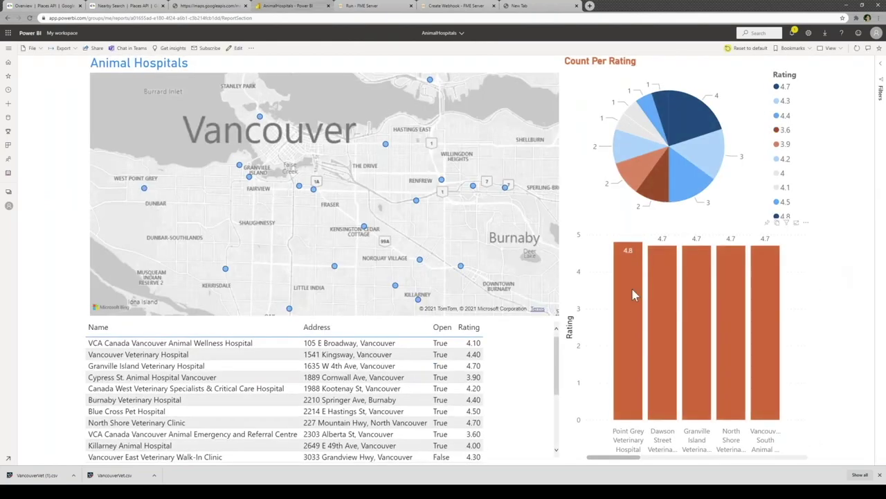
click(633, 289)
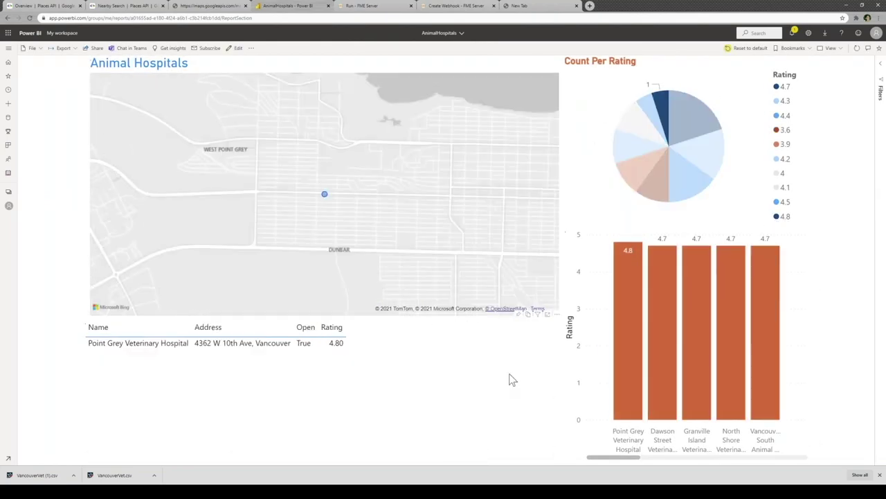
click(509, 380)
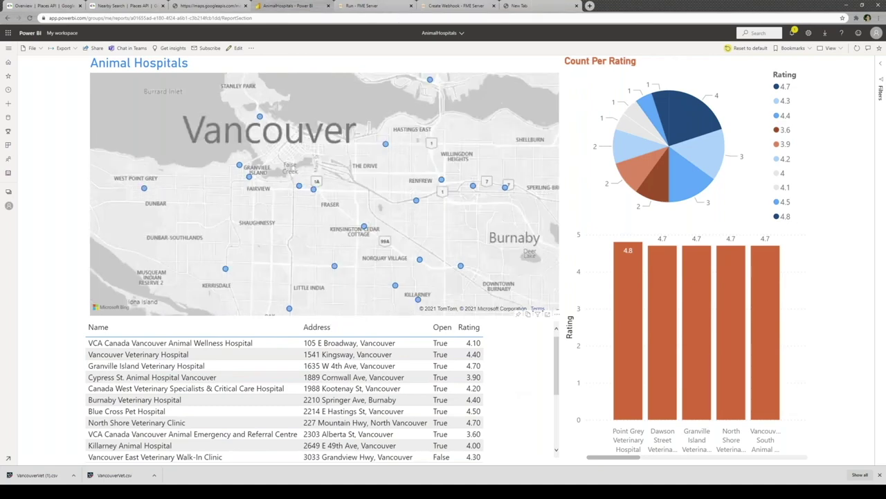
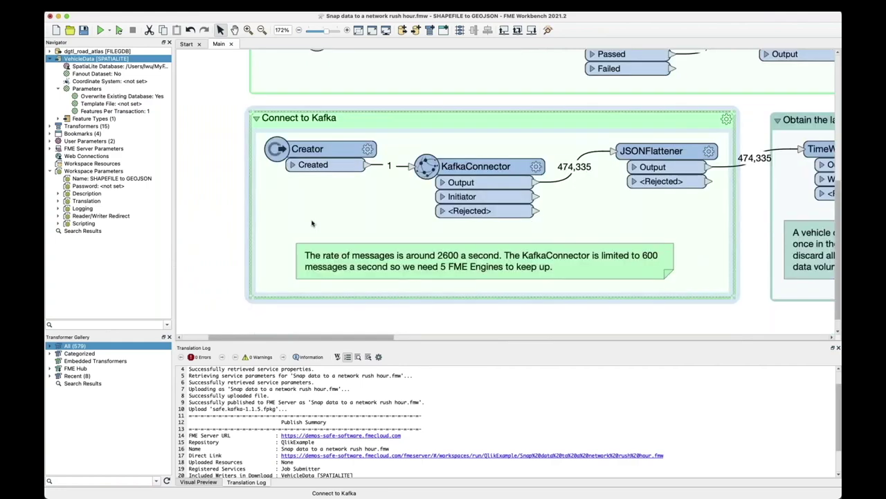
In the FME Workbench rush hour workspace, examine the KafkaConnector's settings summary in the Connect to Kafka bookmark
scroll(312, 222, right, 2)
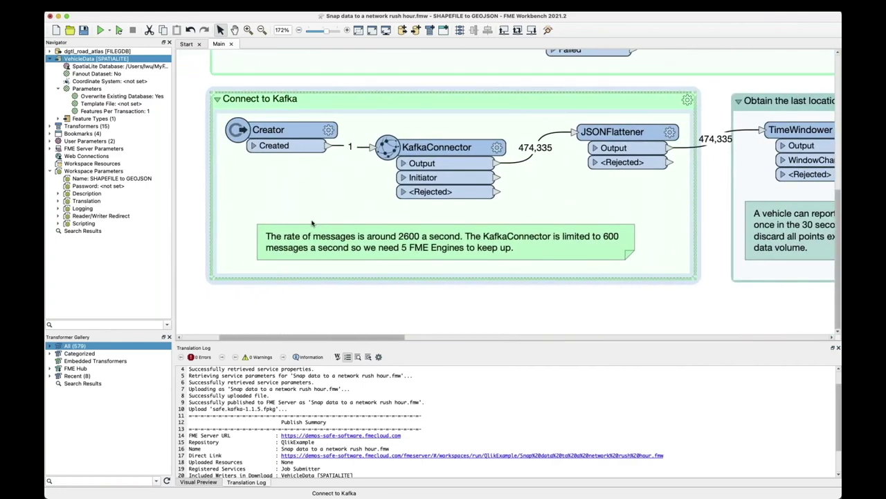
right_click(447, 161)
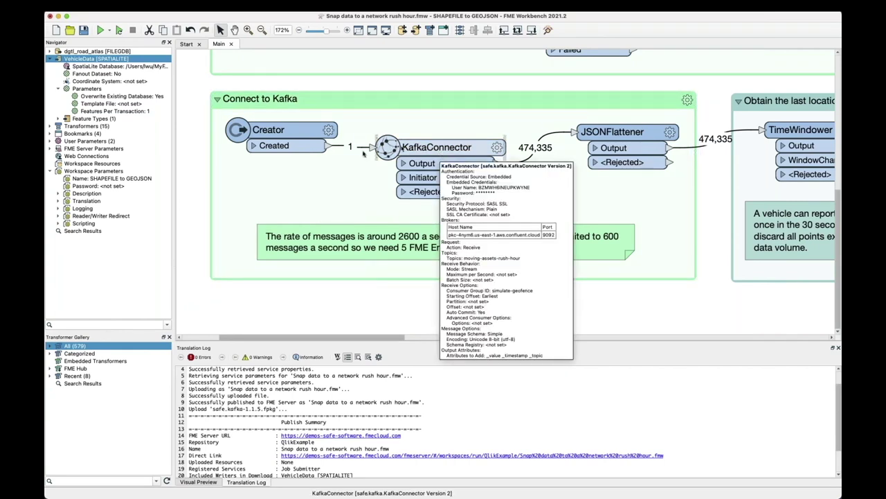
key(Escape)
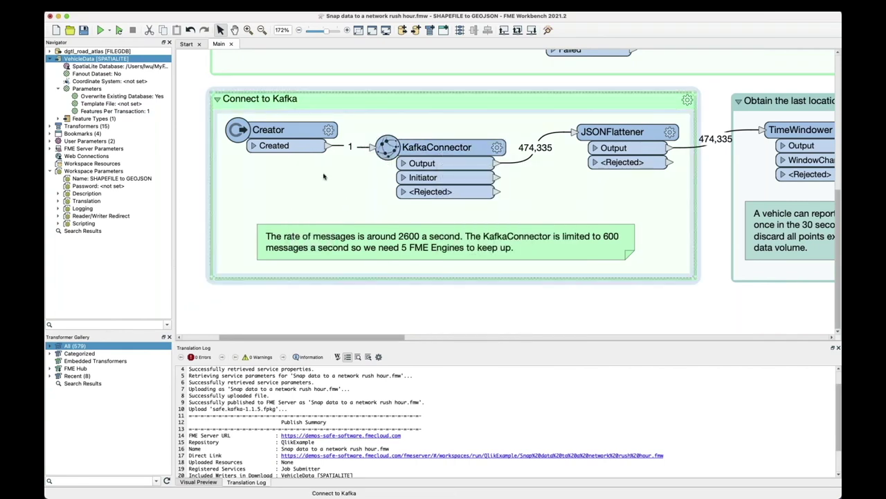
Search the available transformers for "conne" and browse the matching connectors
text(conne)
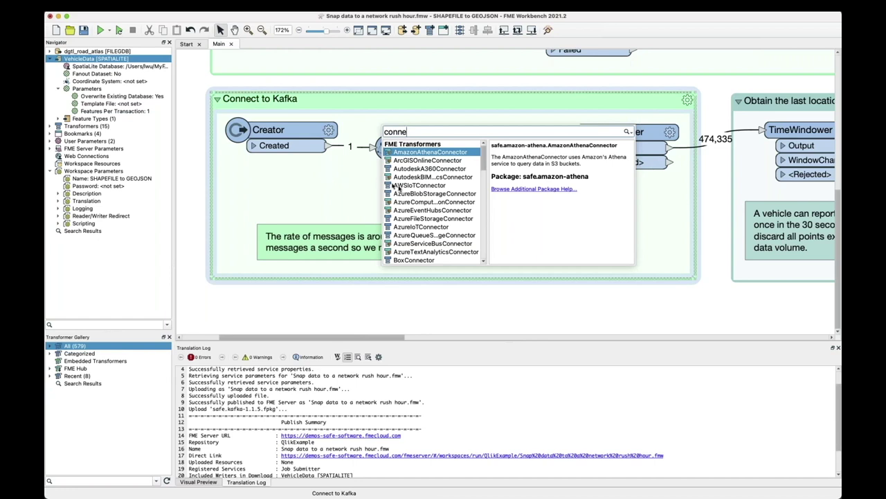
mouse_move(412, 201)
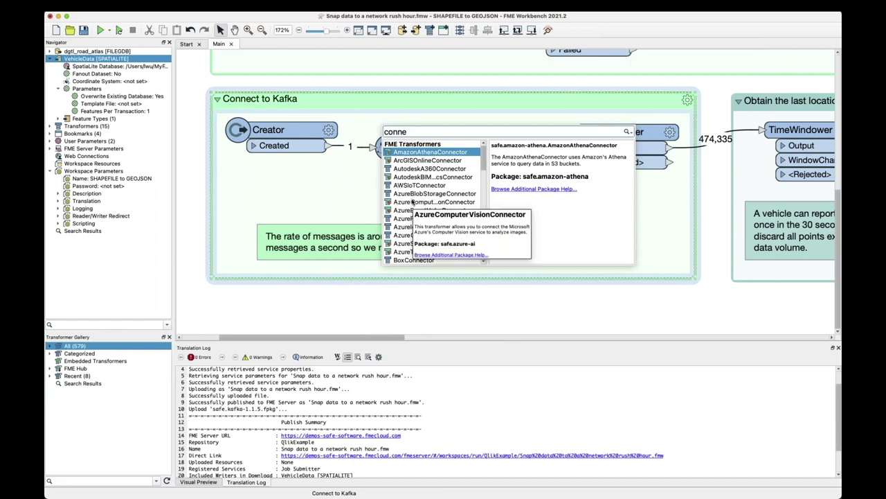
scroll(416, 208, down, 5)
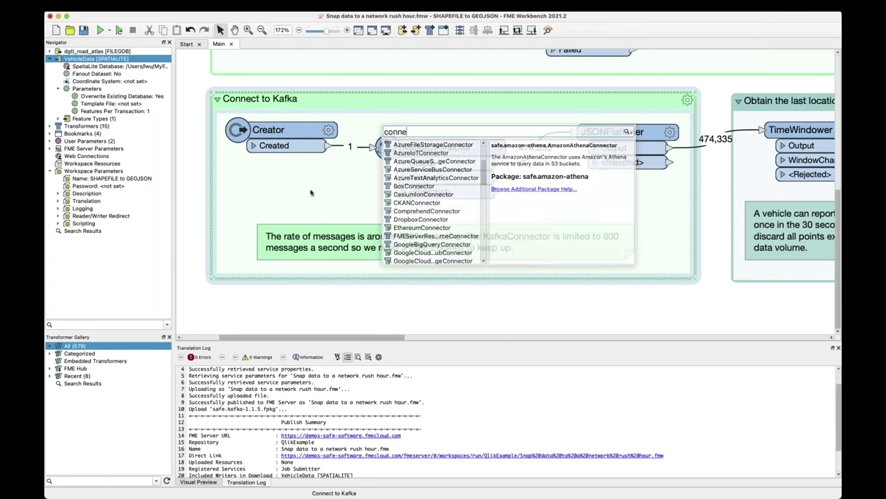
double_click(422, 228)
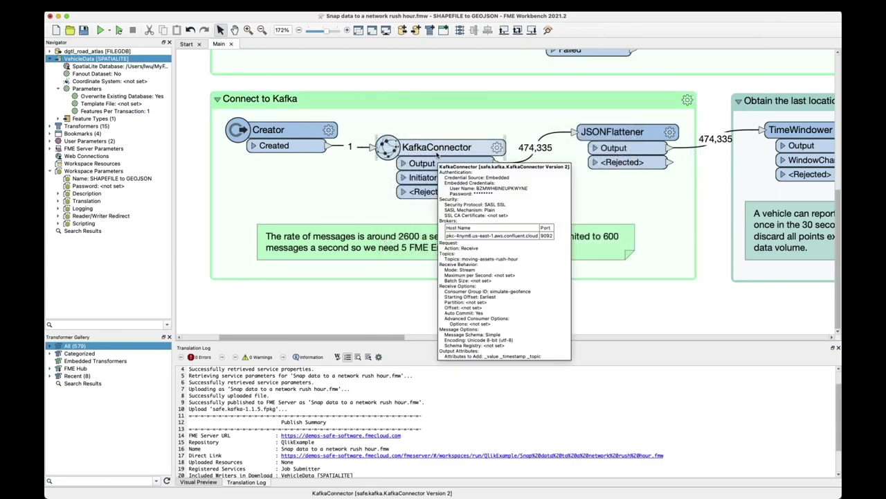
Open the KafkaConnector's parameters, inspect the broker, topic and receive mode settings, and close them without changes
click(438, 157)
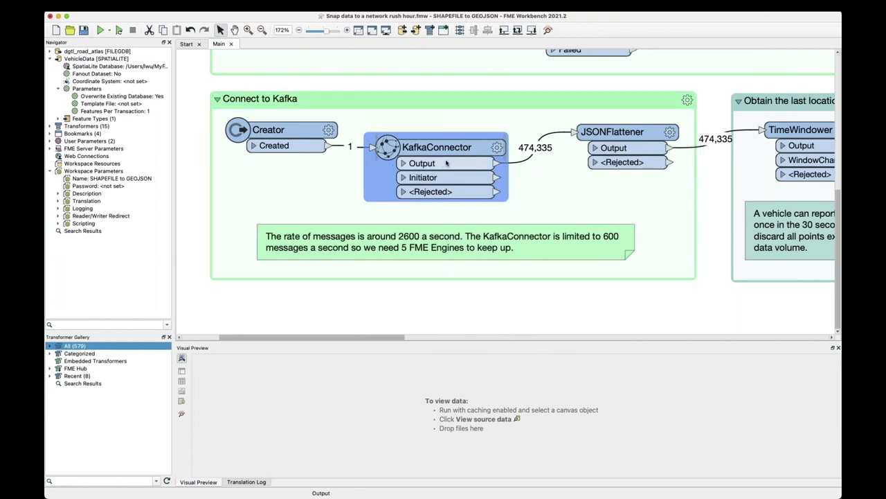
double_click(392, 150)
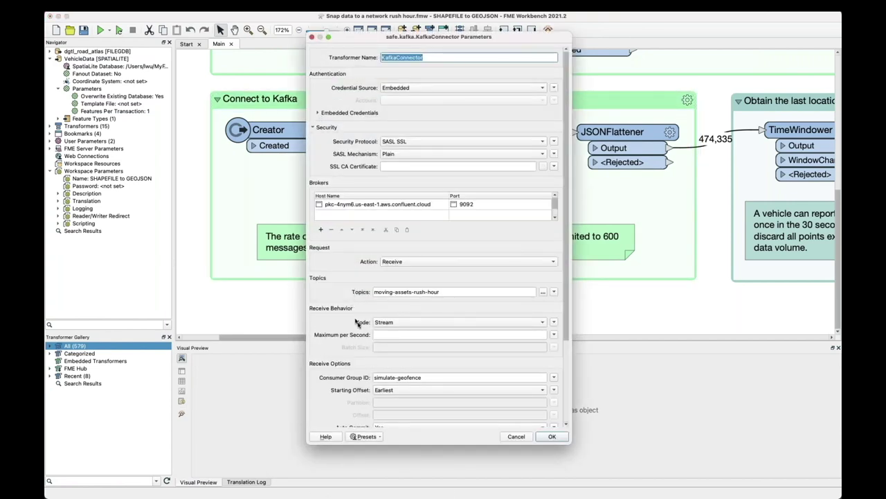
click(433, 322)
click(432, 322)
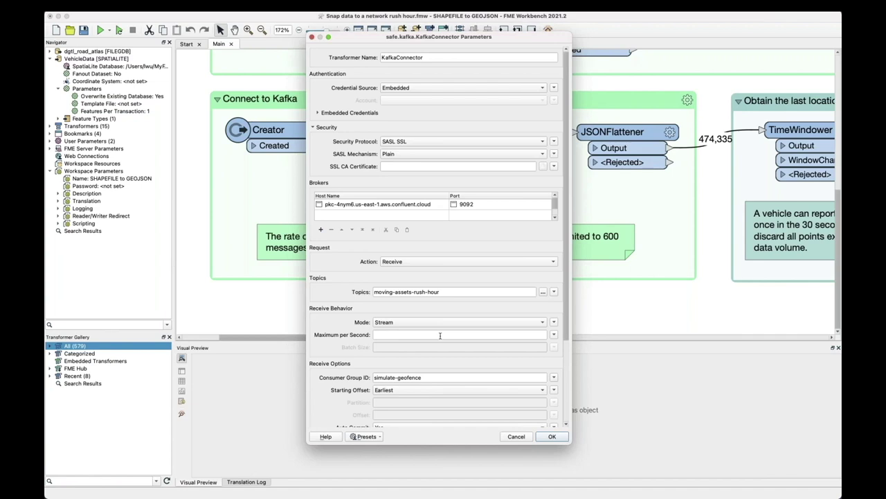
click(518, 437)
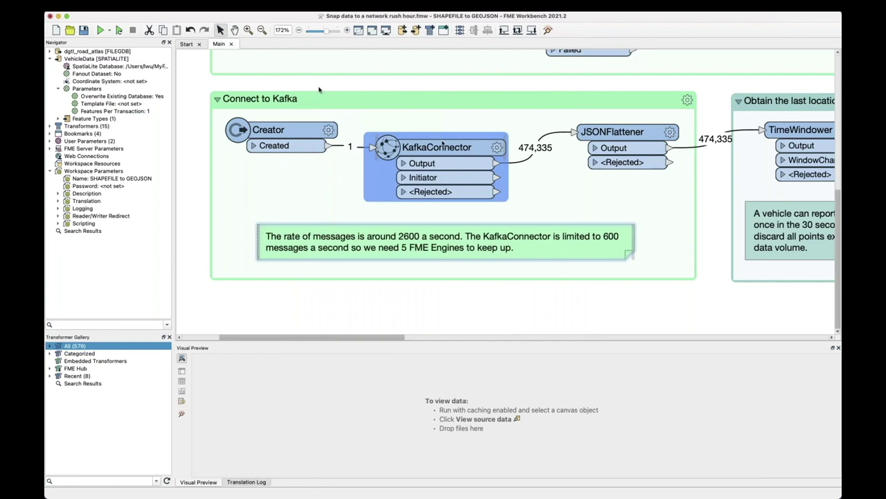
Select the Creator and examine the connection between the KafkaConnector's Output and the JSONFlattener
click(291, 133)
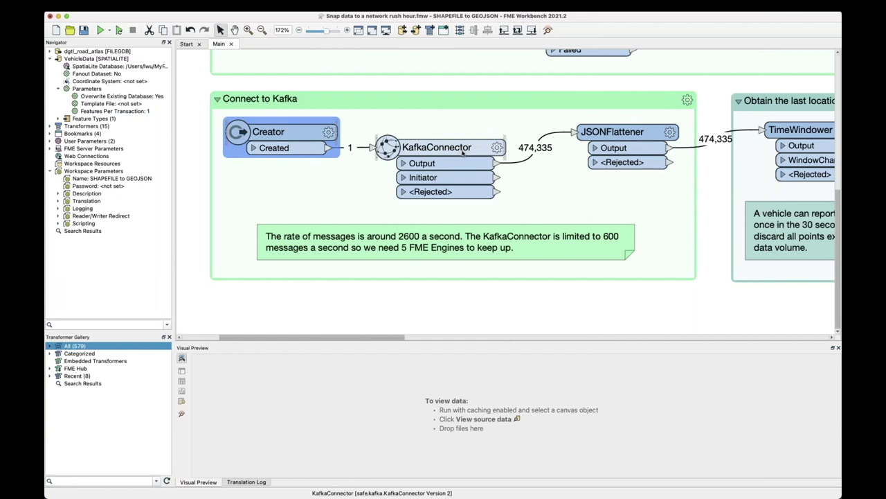
scroll(463, 152, right, 3)
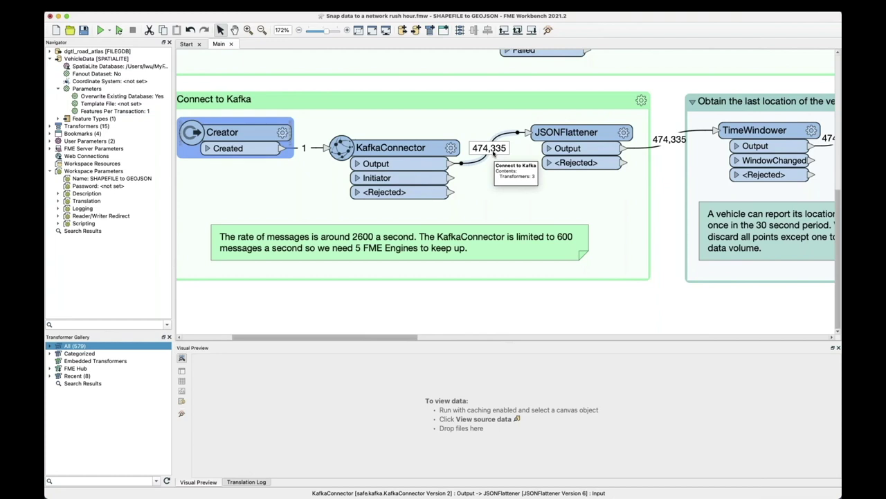
Open the TimeWindower's parameters, review the window duration, time units and window ID attribute, and close them without changes
scroll(378, 163, right, 2)
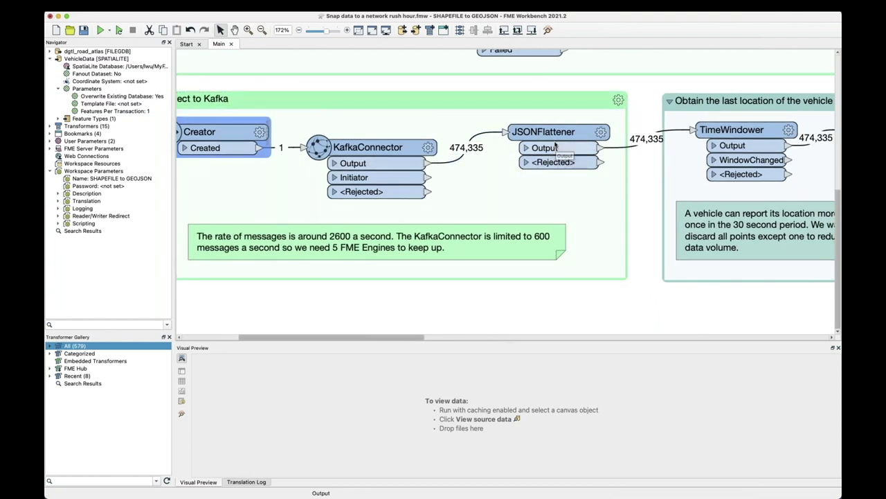
scroll(555, 144, right, 5)
scroll(555, 144, right, 10)
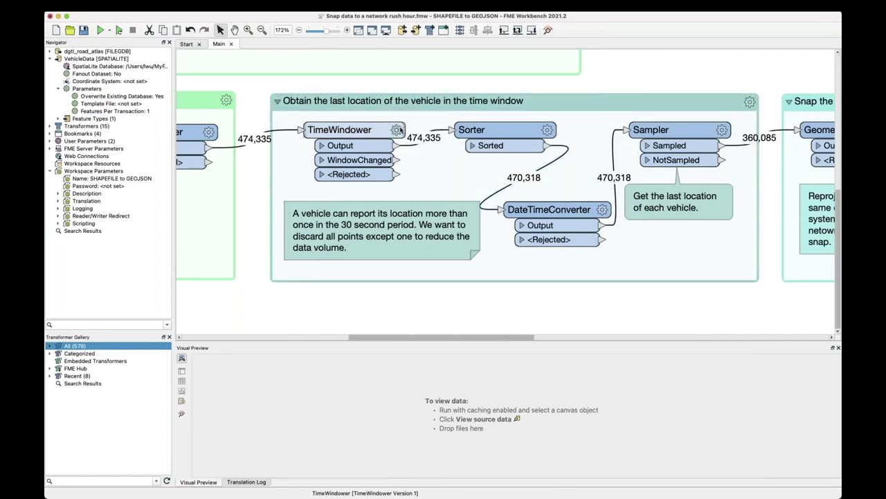
mouse_move(396, 130)
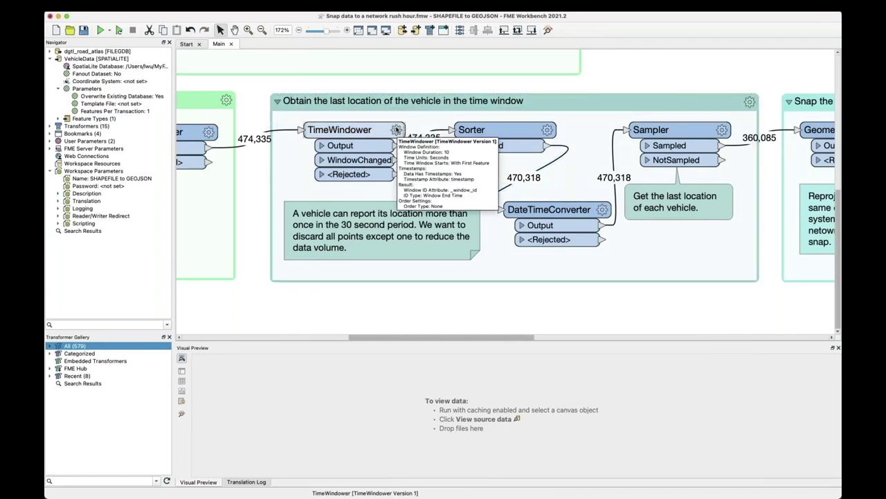
click(396, 130)
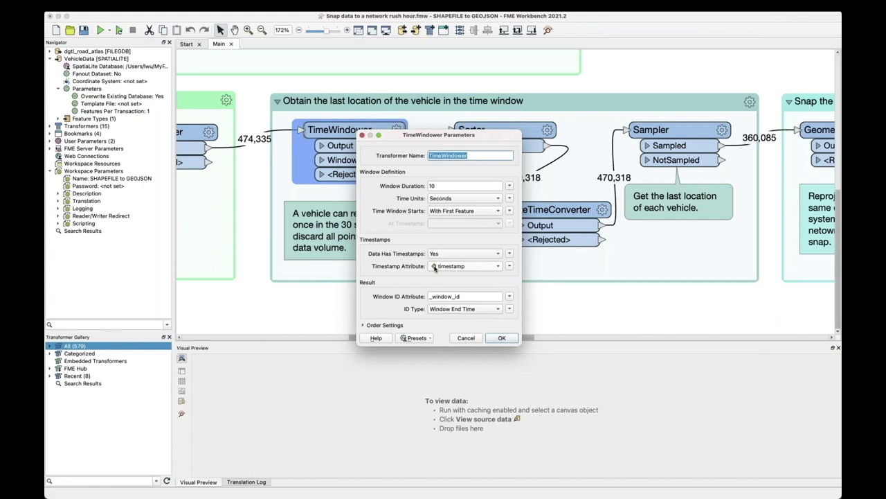
double_click(441, 185)
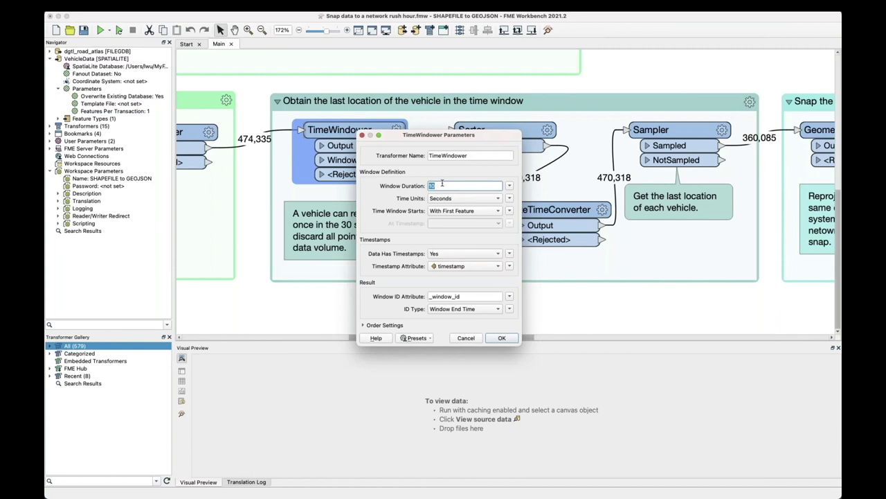
click(447, 198)
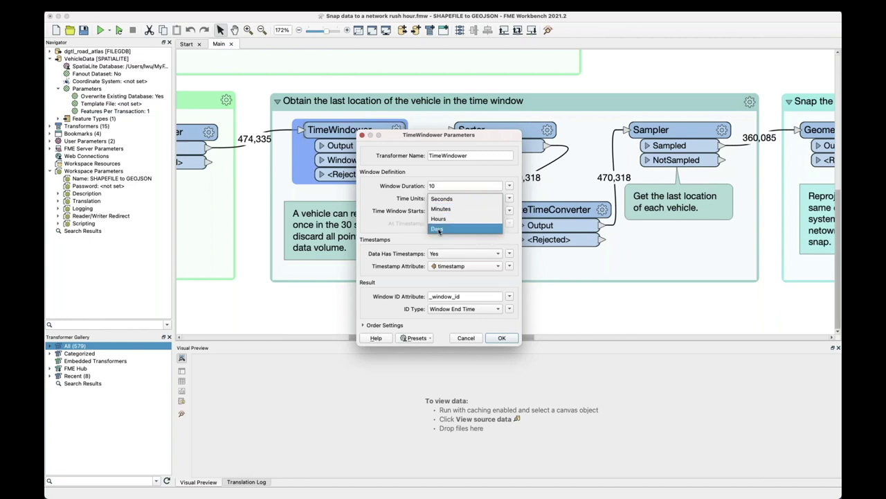
click(443, 199)
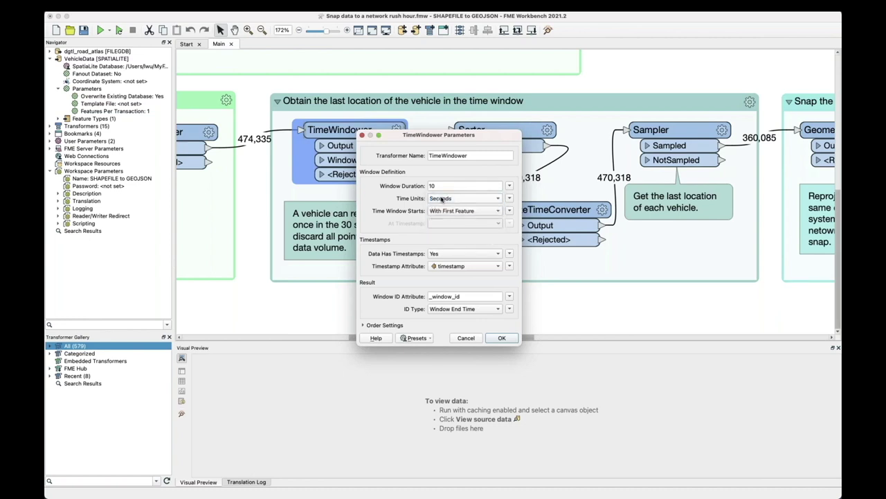
double_click(437, 297)
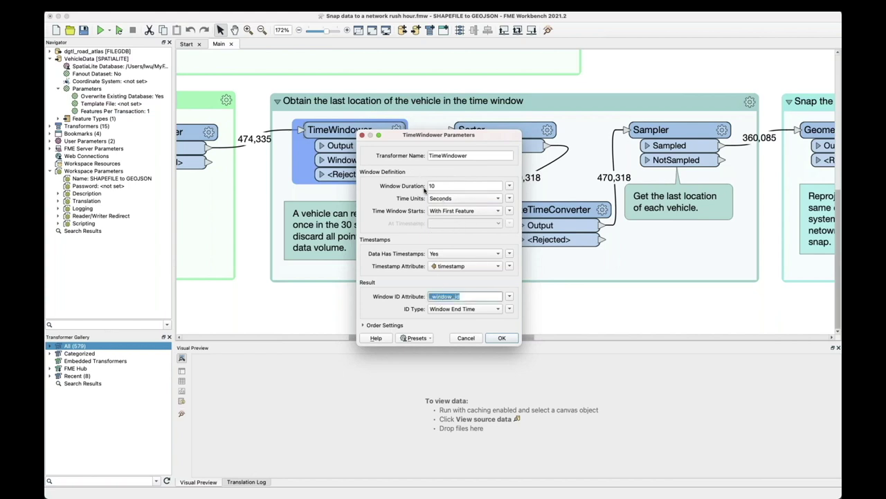
click(466, 338)
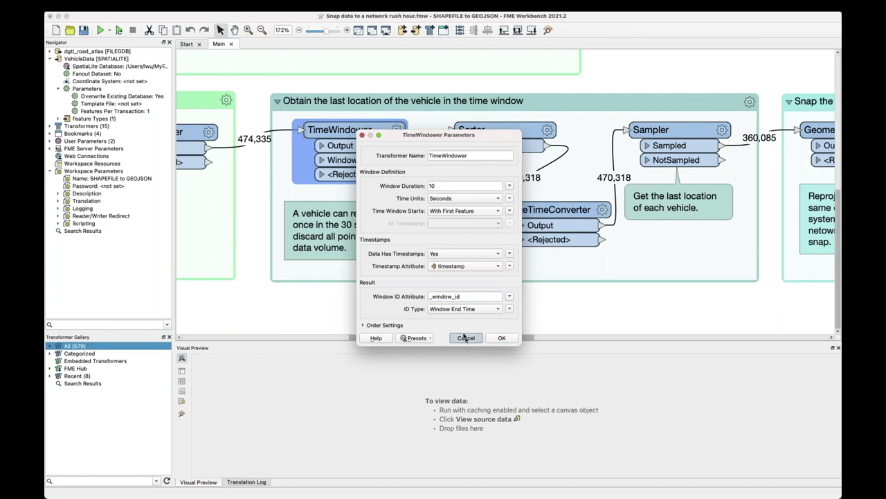
Open the Sampler's parameters, inspect the Group By attributes and sampling settings, and close them without changes
scroll(493, 178, right, 10)
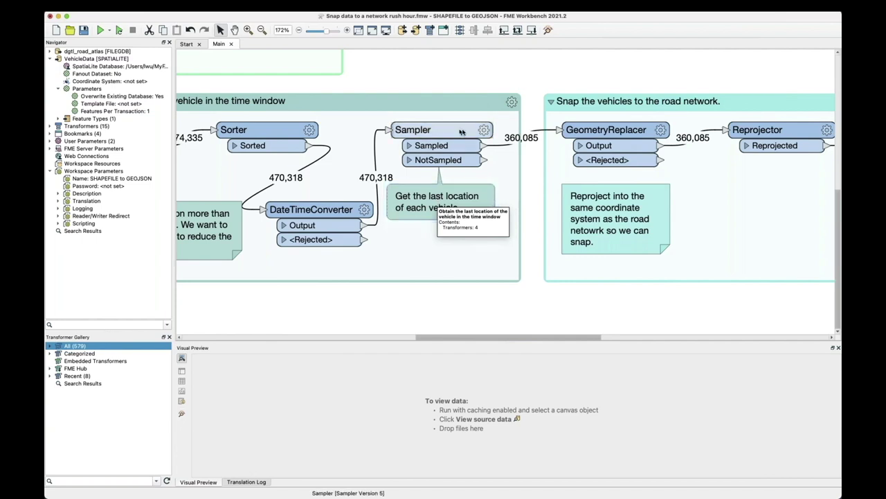
click(484, 130)
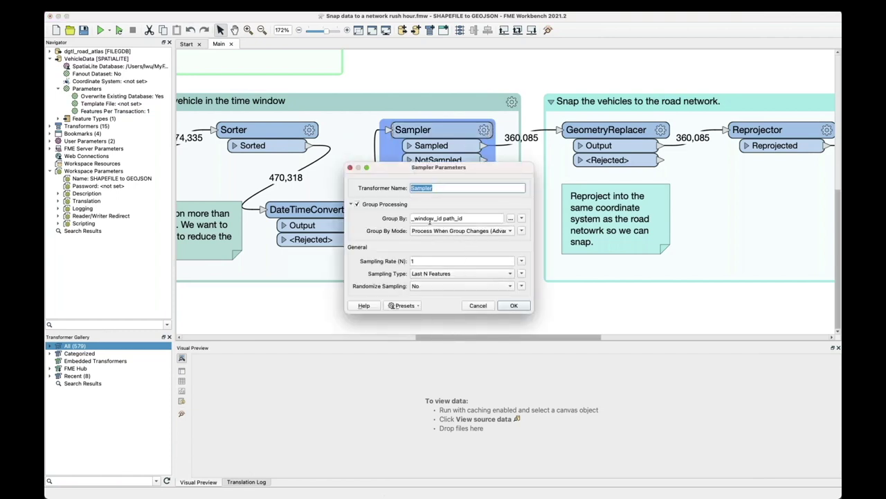
triple_click(472, 218)
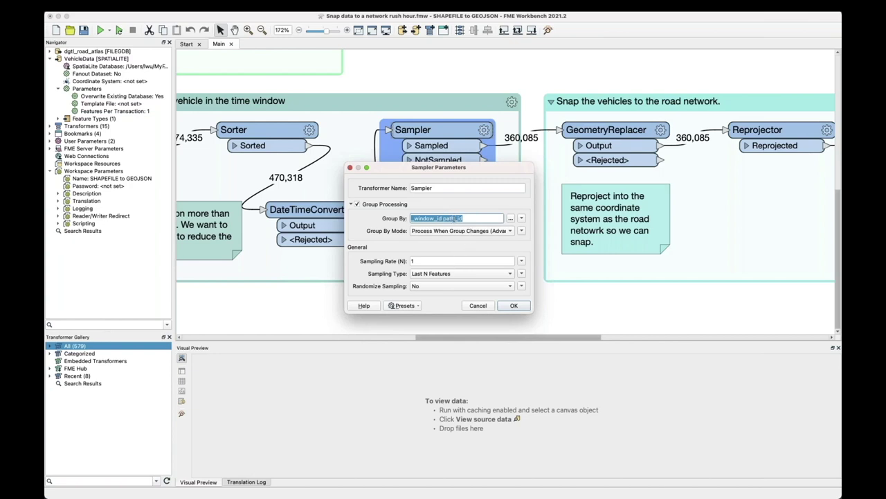
click(485, 308)
Examine the GeometryReplacer, the Reprojector and the reprojection note in the bookmark that snaps vehicles to the road network
scroll(575, 208, right, 5)
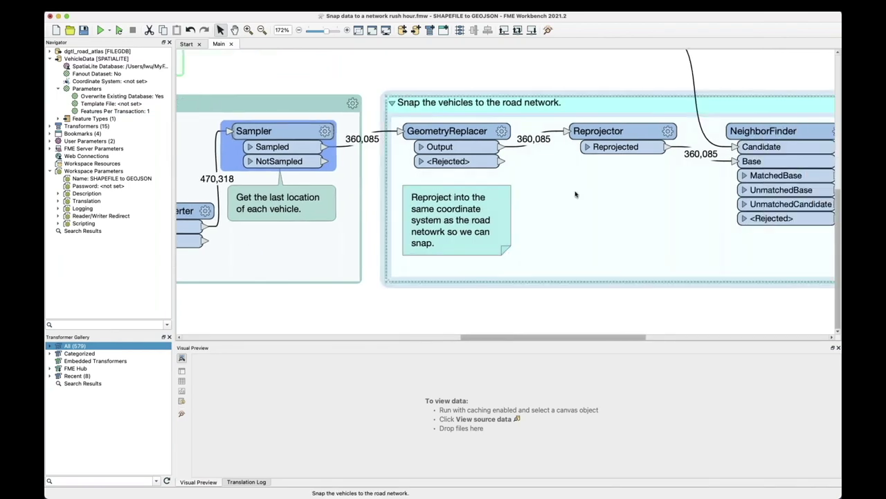
scroll(575, 195, right, 3)
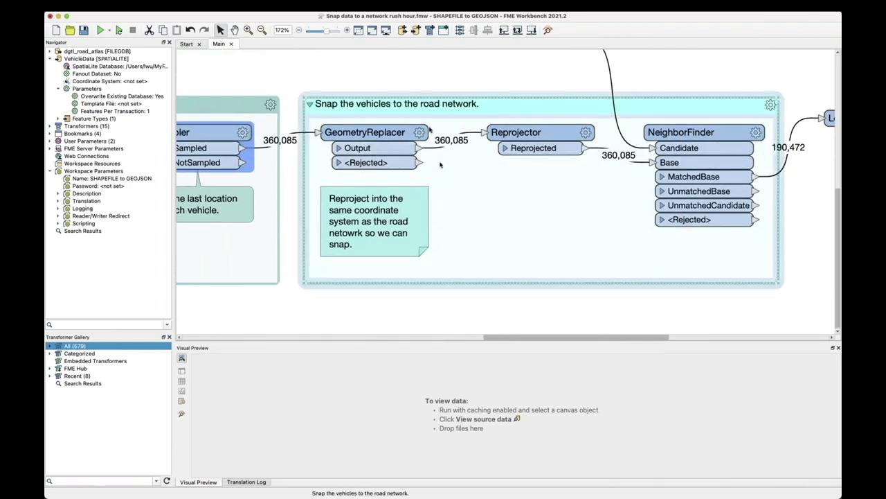
click(410, 196)
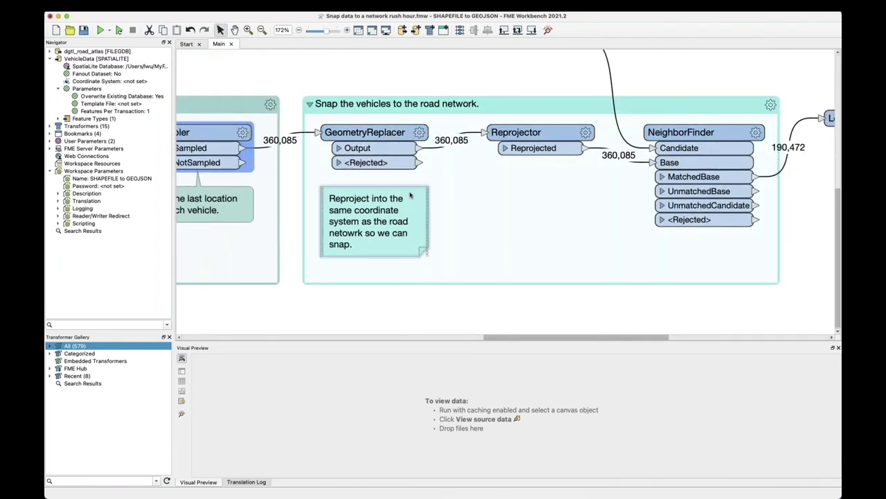
scroll(410, 196, down, 2)
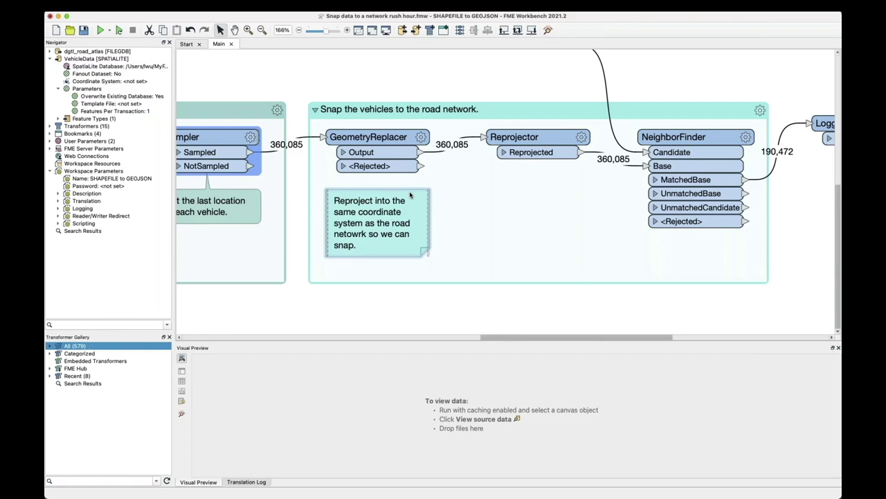
Review the Lower Mainland road data branch from the GBA/TRANSPORT_LINE reader through the Tester and AttributeKeeper to the CoordinateSystemSetter
scroll(410, 195, down, 5)
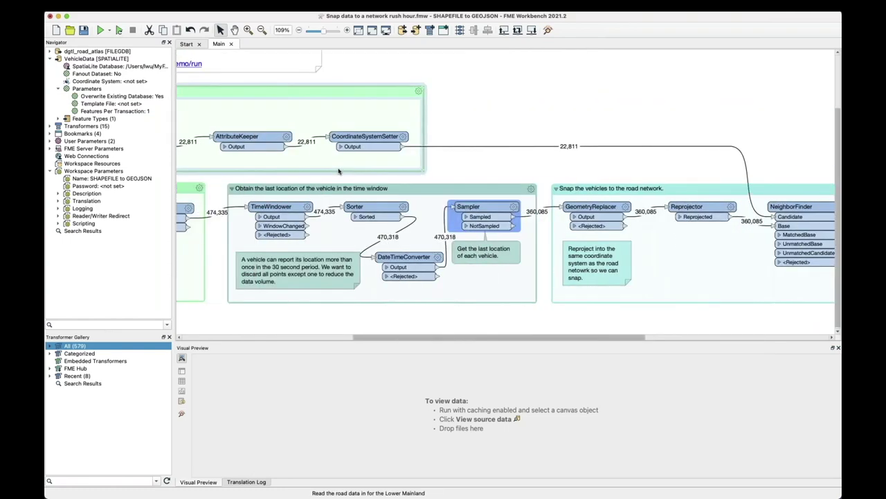
scroll(339, 170, left, 10)
scroll(333, 169, up, 3)
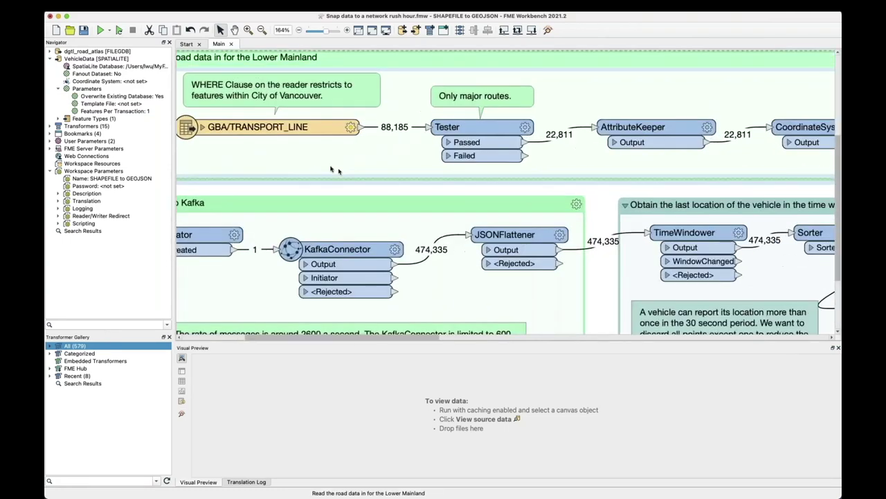
scroll(274, 130, up, 3)
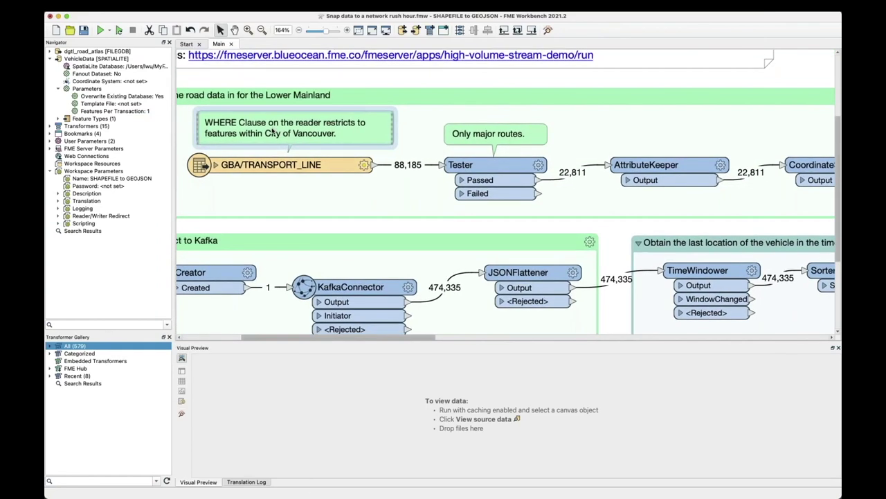
scroll(272, 132, right, 8)
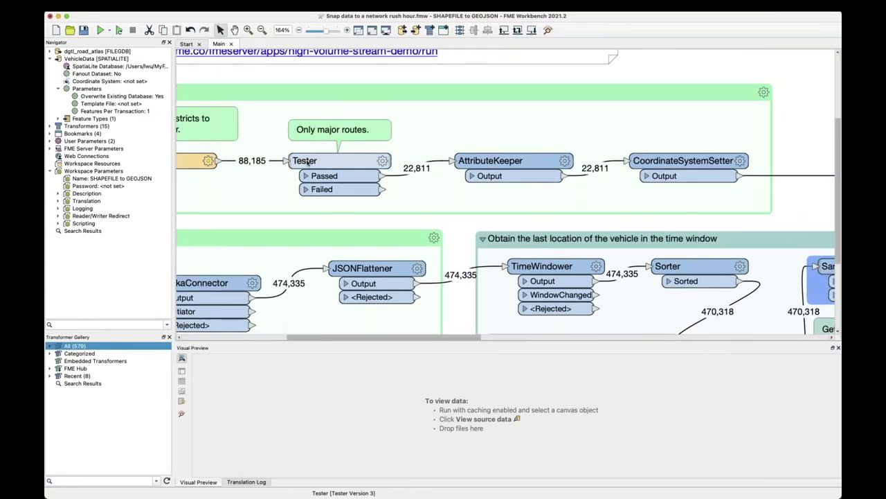
mouse_move(307, 161)
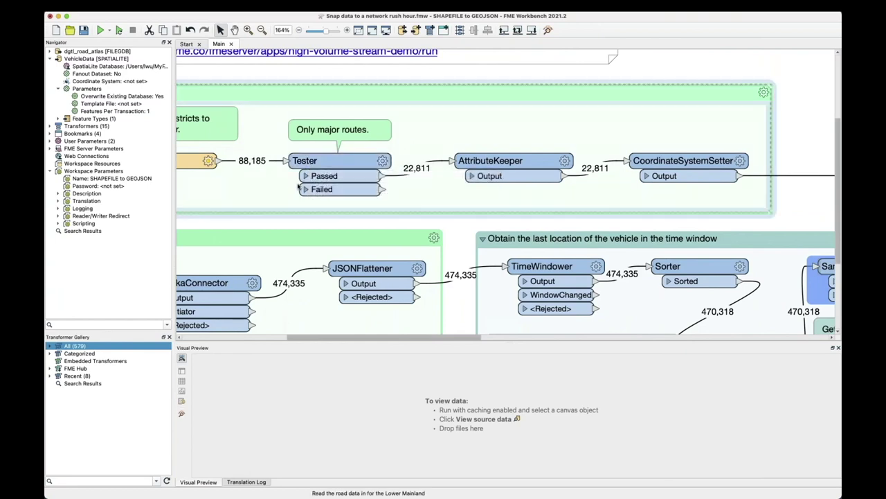
mouse_move(299, 185)
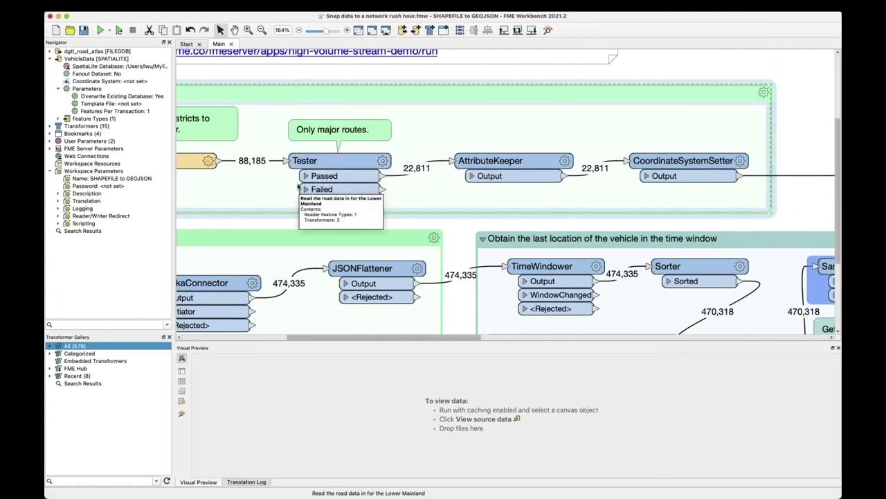
scroll(304, 190, right, 3)
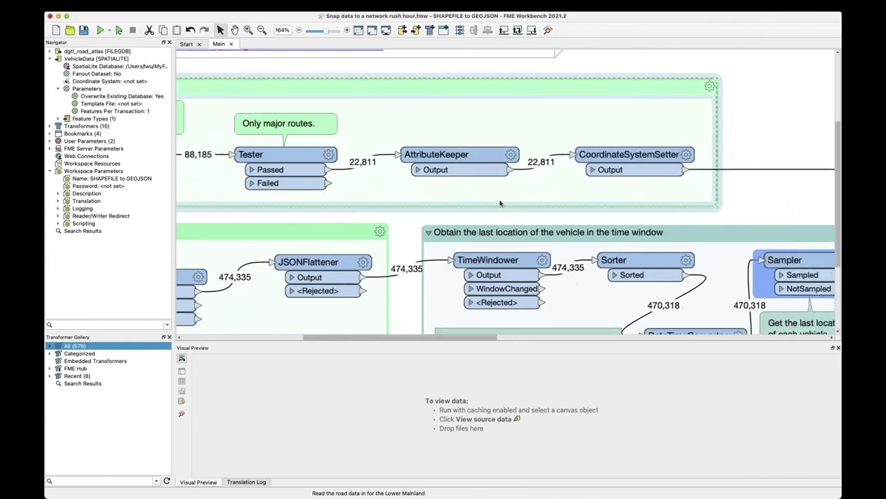
scroll(618, 198, right, 5)
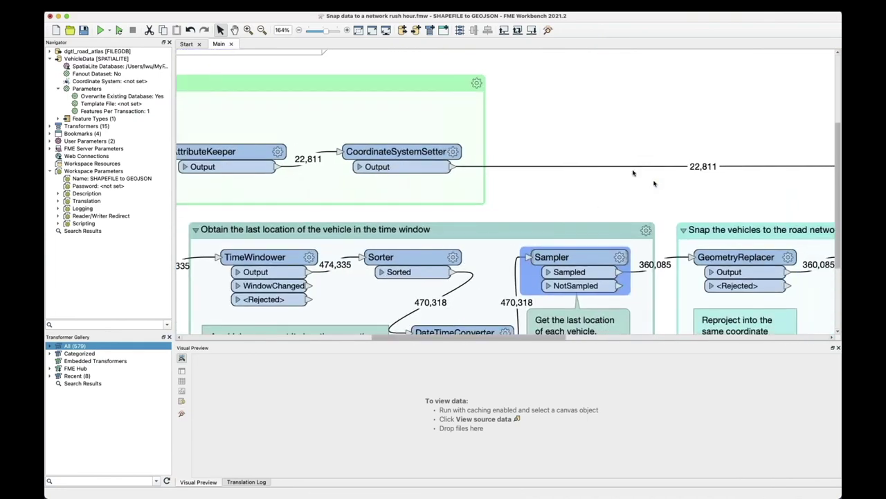
scroll(586, 239, right, 2)
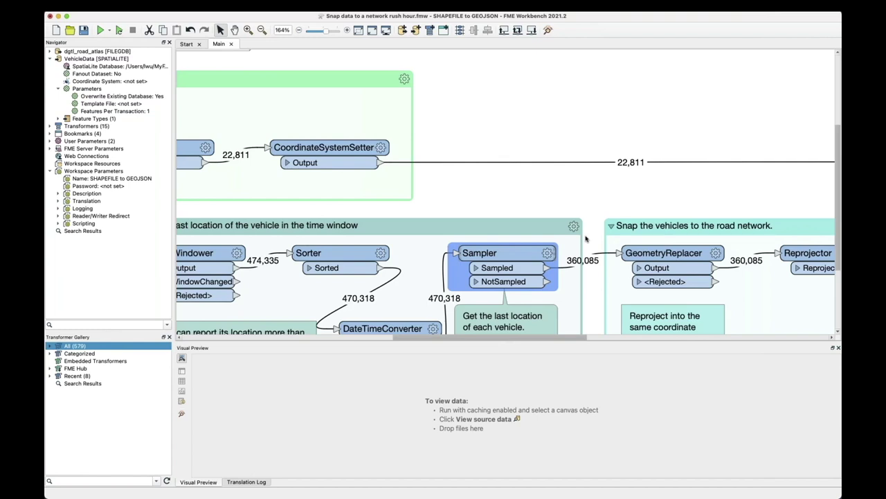
scroll(661, 217, right, 2)
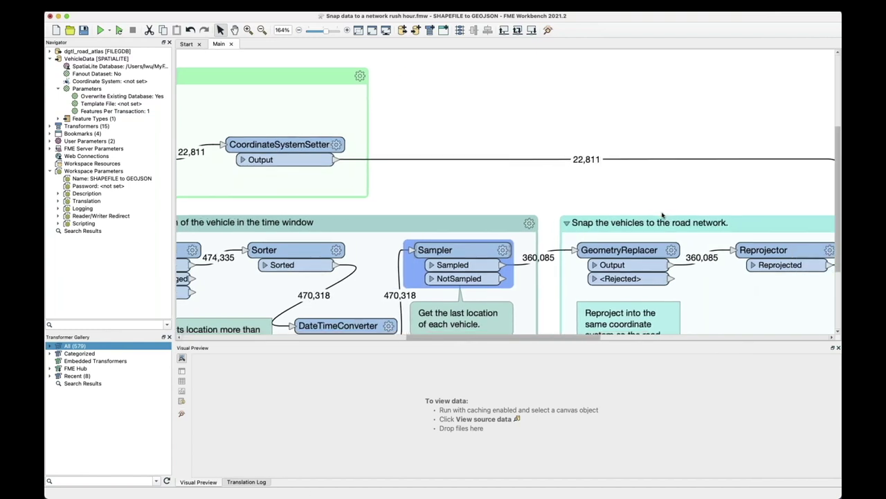
Open the NeighborFinder's parameters, inspect the number of neighbors and maximum distance, and close them without changes
scroll(663, 215, right, 15)
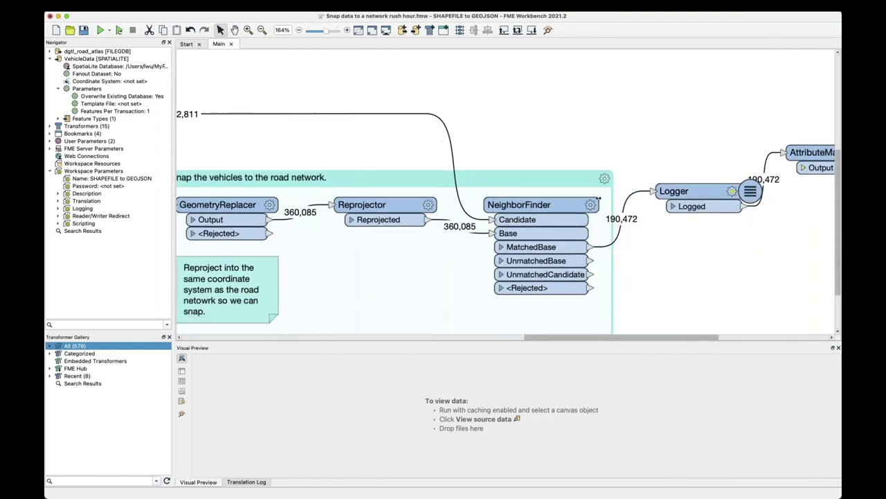
scroll(527, 237, up, 5)
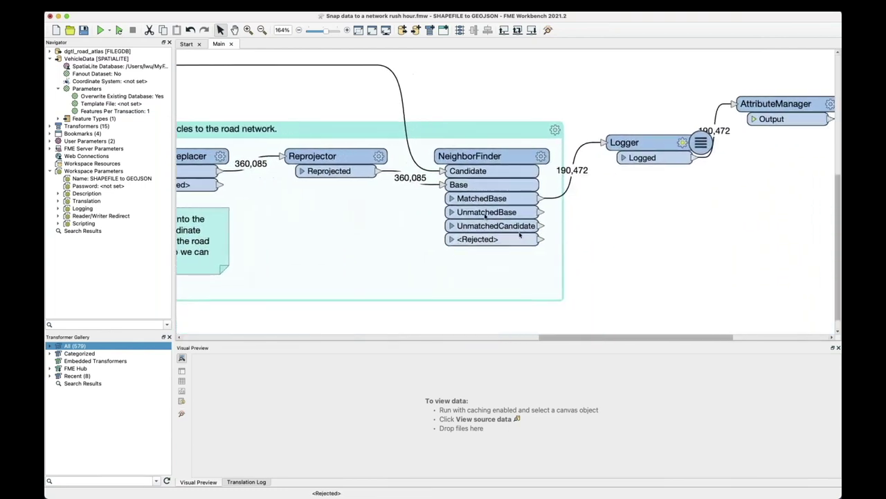
scroll(516, 178, up, 1)
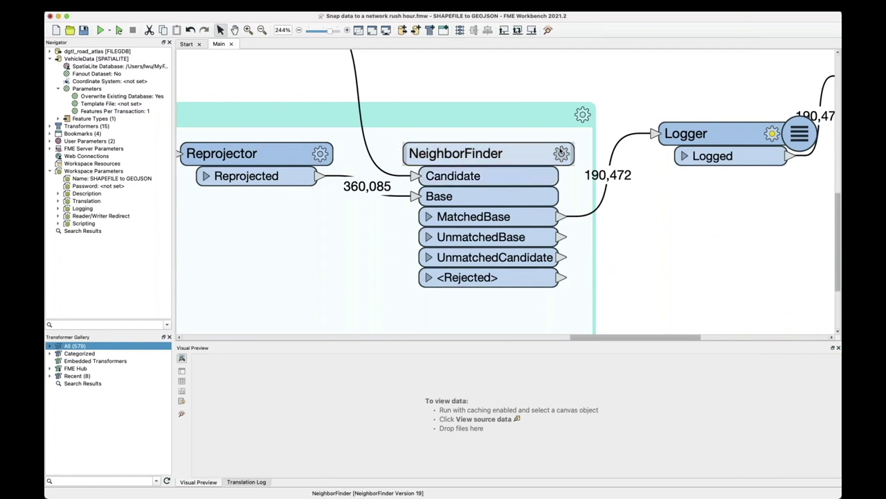
click(561, 153)
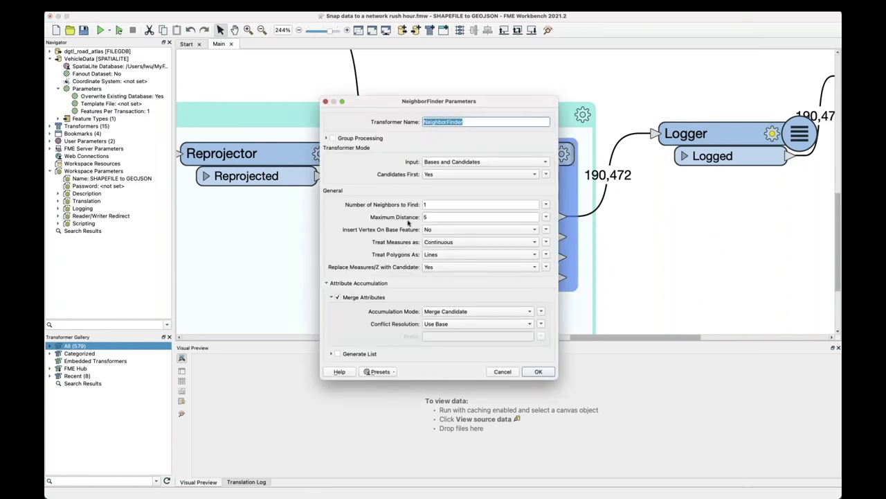
click(446, 205)
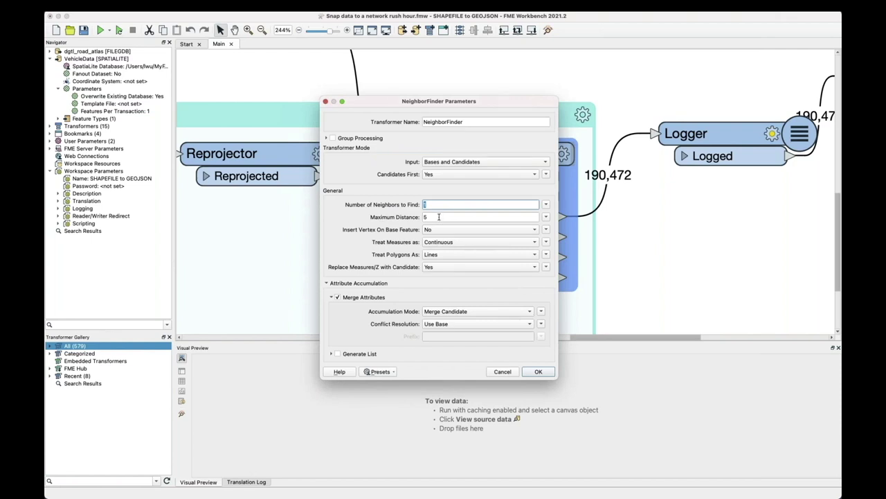
click(438, 217)
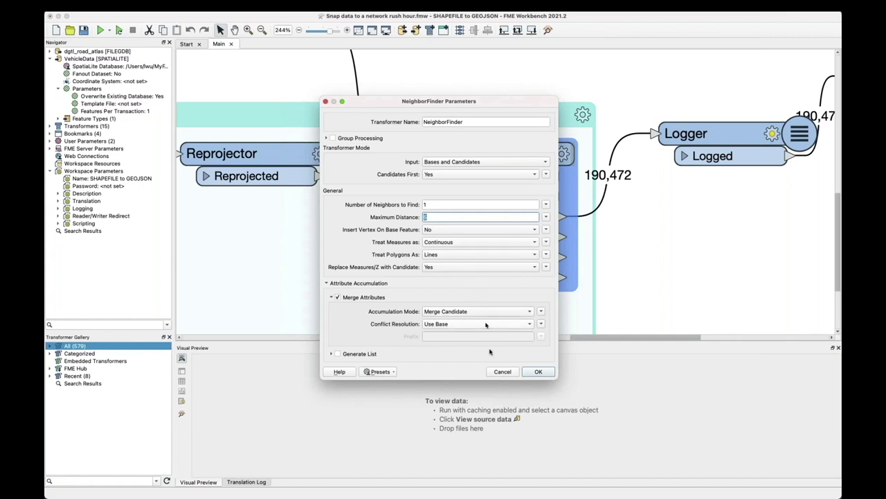
text(5)
click(496, 372)
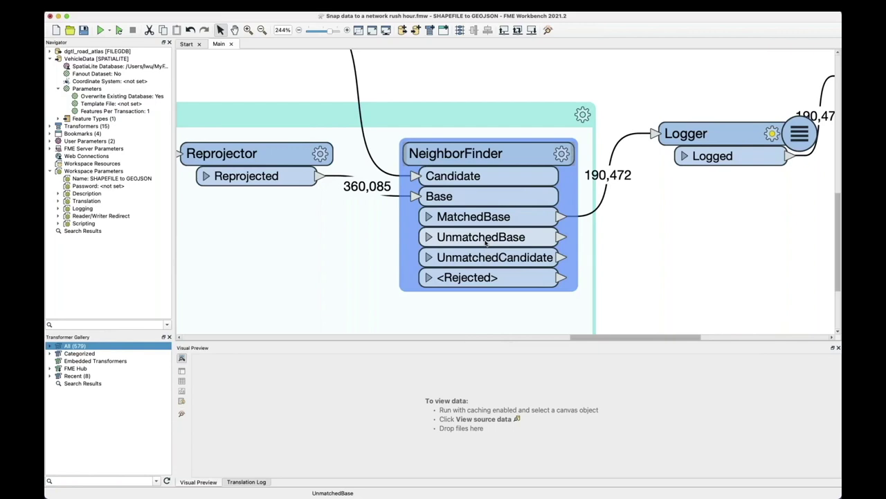
Follow the NeighborFinder's MatchedBase output through the Logger and AttributeManager to the vehicledata writer
scroll(485, 243, down, 1)
scroll(484, 241, right, 3)
scroll(483, 241, right, 10)
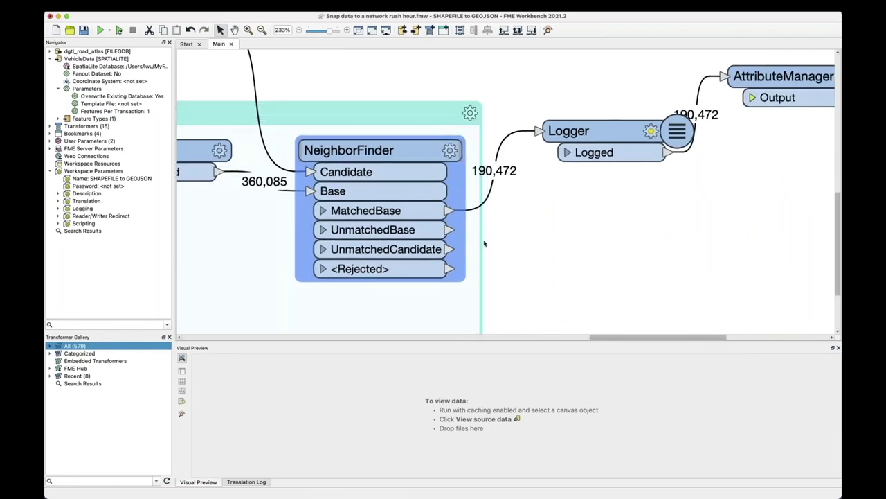
scroll(484, 243, up, 3)
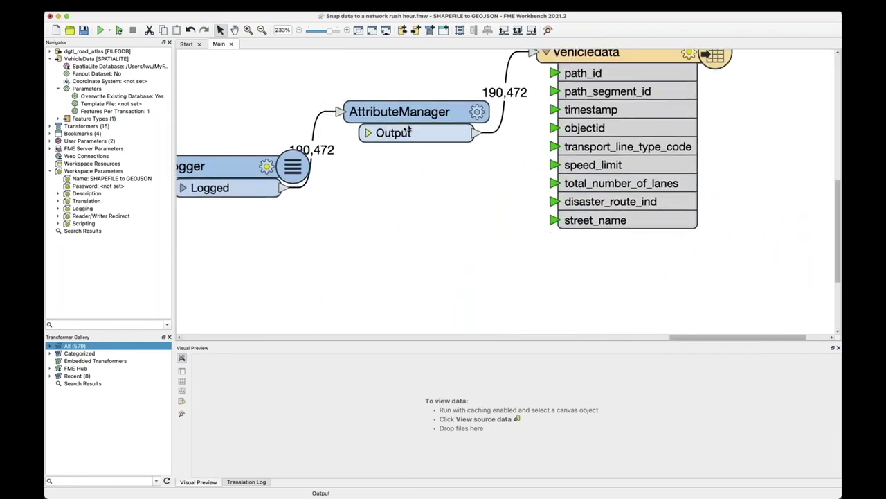
Inspect the vehicledata writer and its attributes, including its place at the end of the road-snapping workflow
scroll(484, 243, right, 3)
click(581, 98)
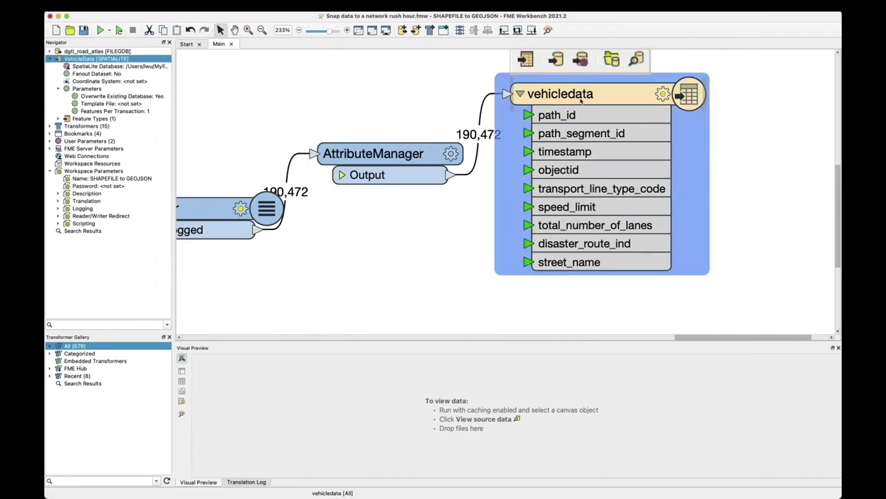
scroll(580, 100, up, 2)
scroll(581, 101, right, 1)
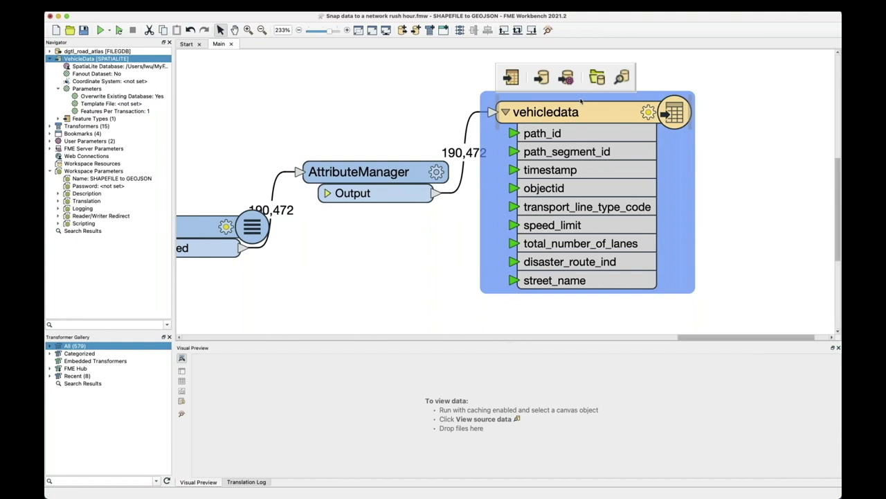
scroll(581, 102, down, 10)
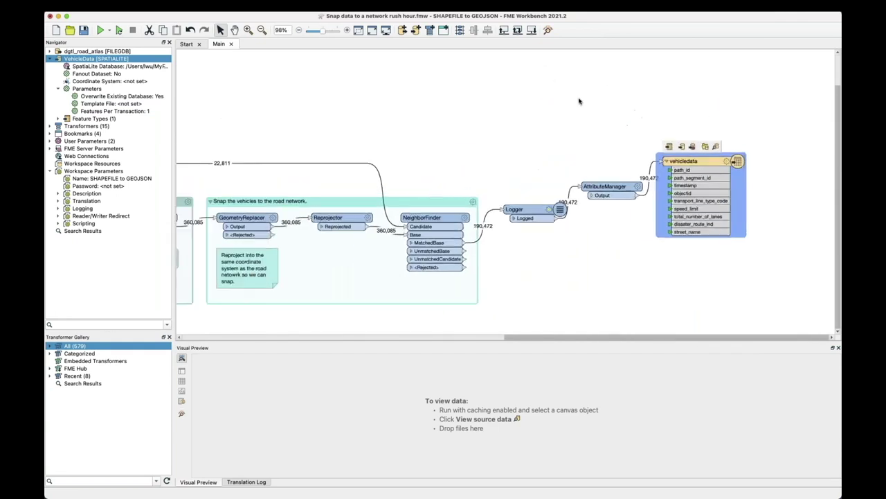
Switch to FME Server in the browser, log in with the prefilled credentials and start building a new stream
click(517, 104)
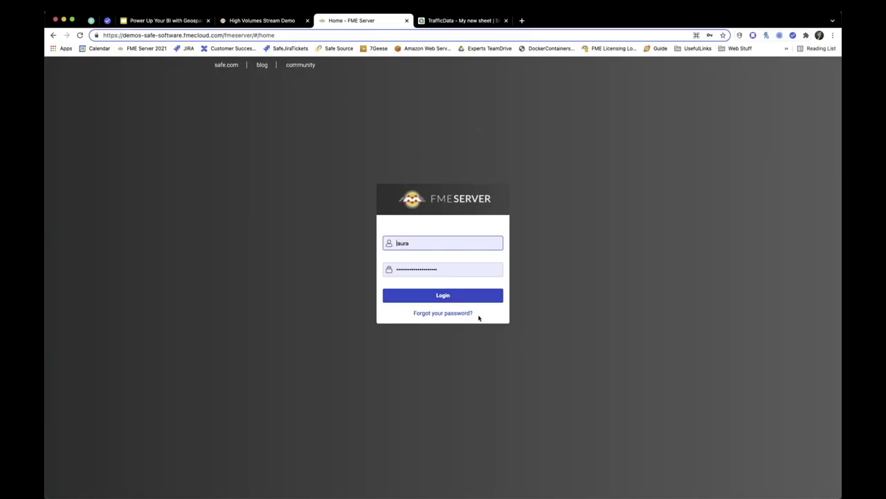
click(454, 297)
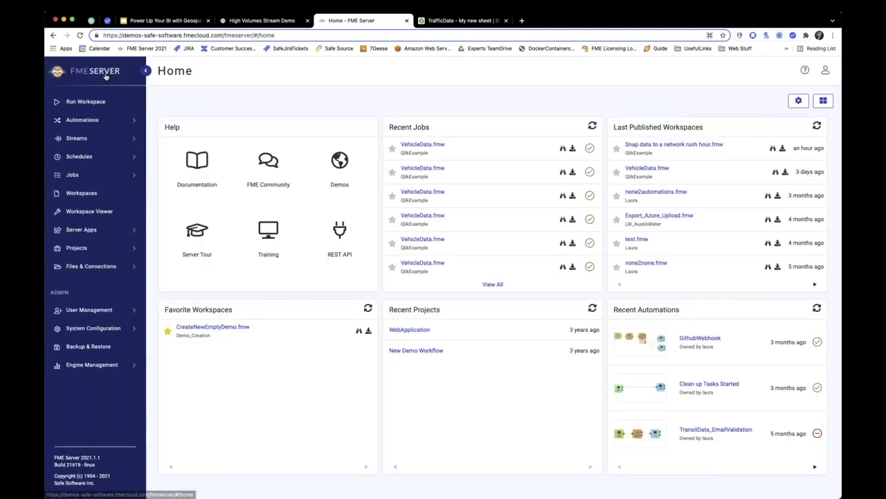
click(86, 141)
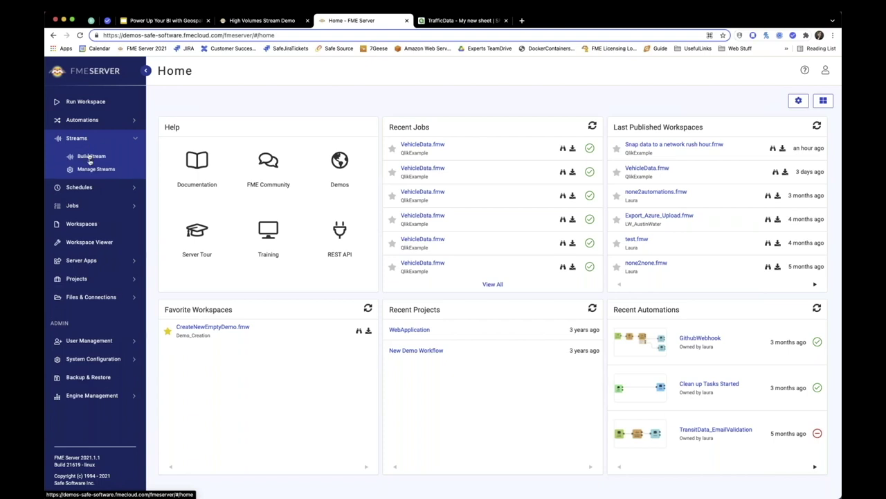
click(90, 157)
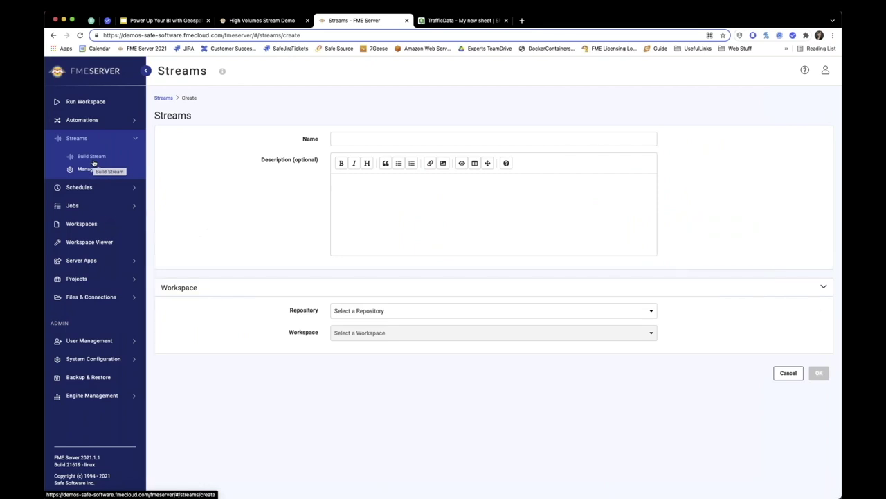
Name the stream Vehicle Streaming and assign it the Snap data to a network rush hour.fmw workspace from the QlikExample repository
click(524, 135)
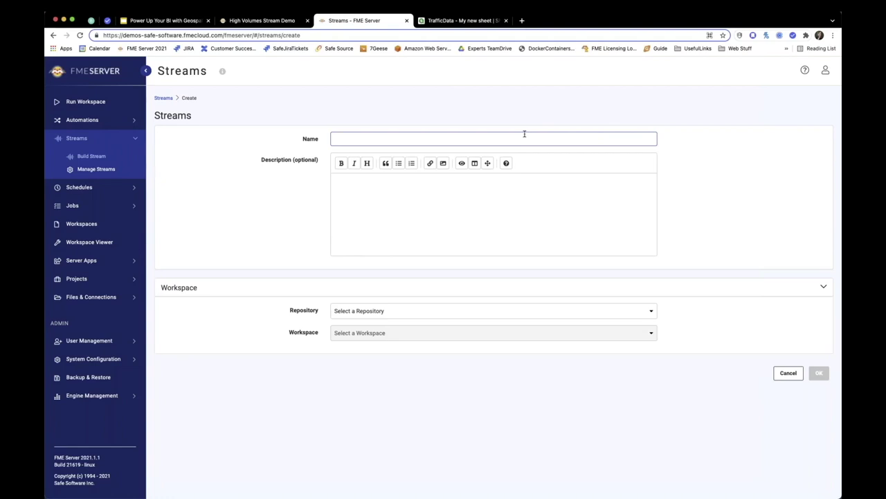
text(Vehicle Streaming)
click(517, 308)
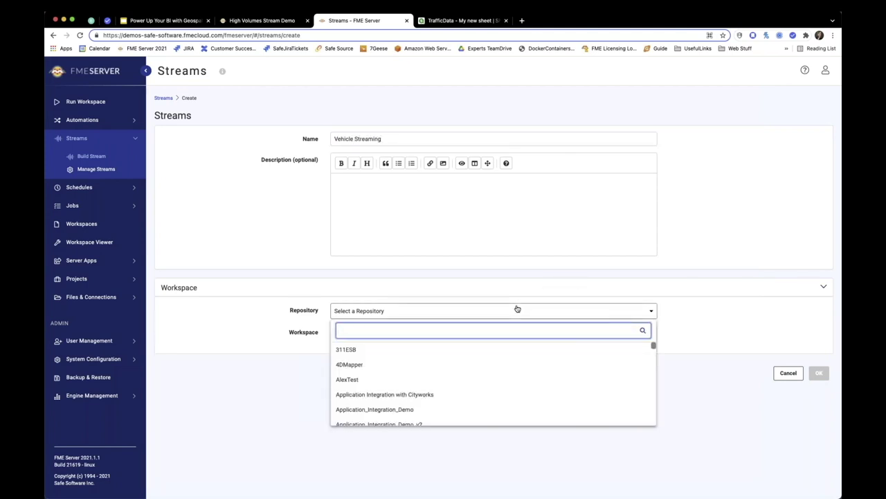
text(qlik)
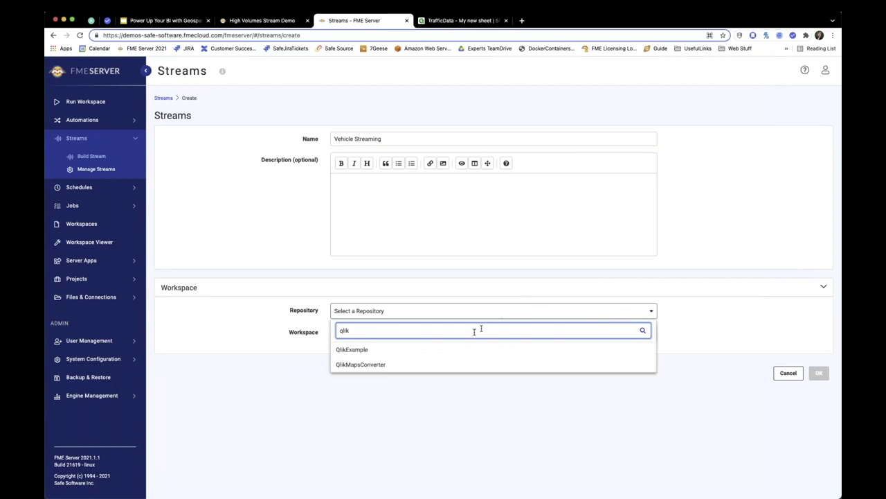
click(436, 350)
click(435, 333)
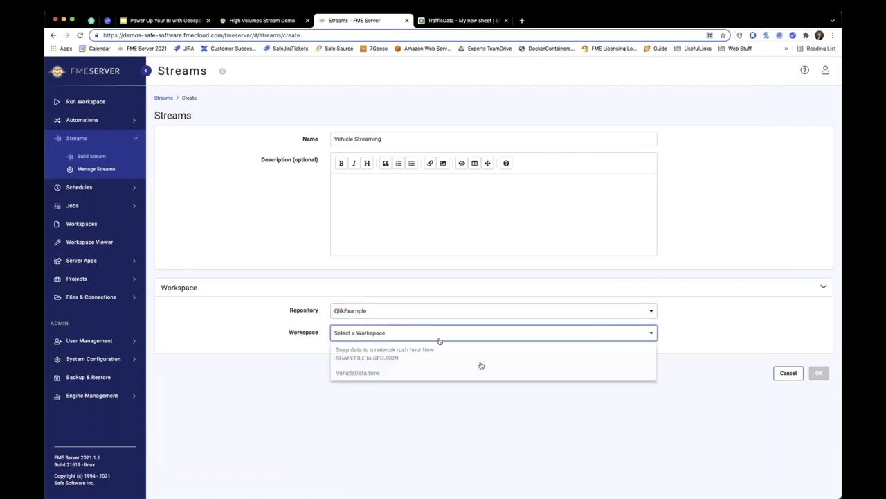
click(406, 354)
click(819, 427)
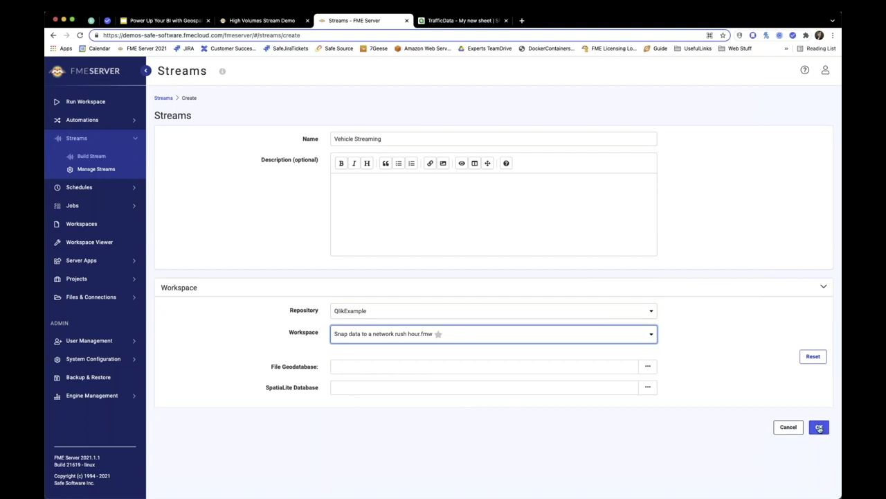
Fill both the File Geodatabase and SpatiaLite Database parameters with the placeholder "a" and create the stream
click(648, 367)
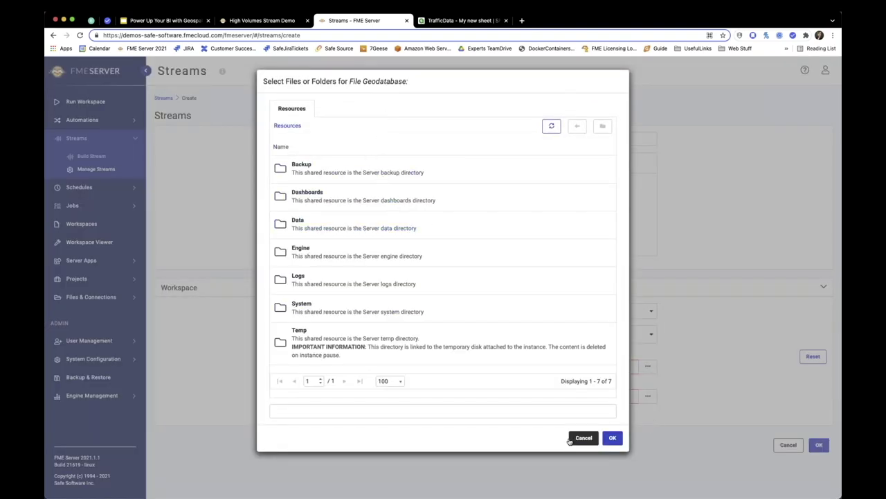
click(580, 439)
click(487, 367)
text(a)
click(463, 386)
text(a)
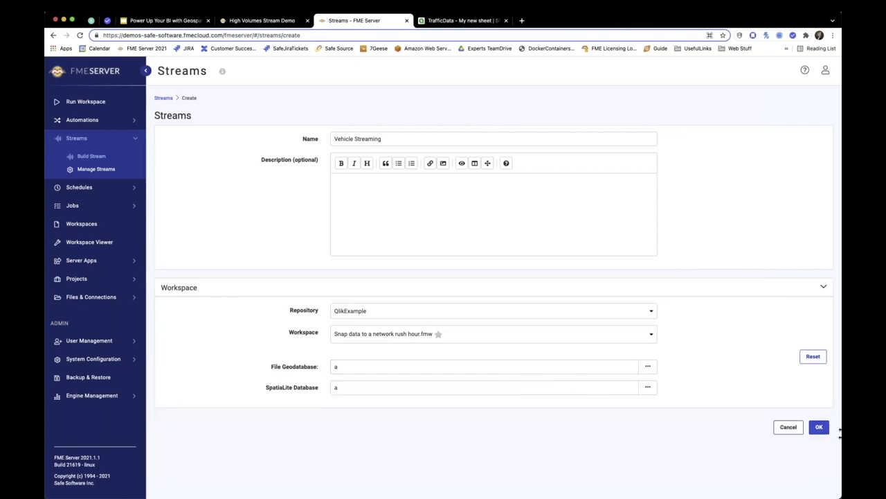
click(824, 431)
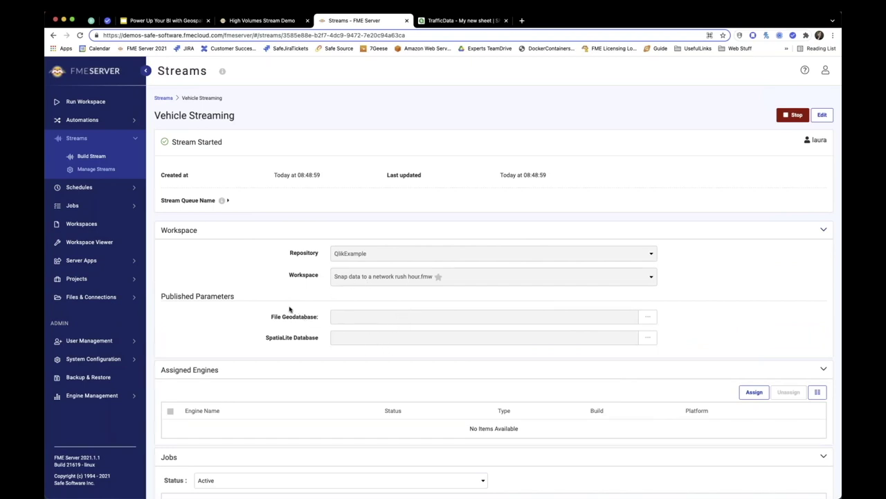
Look through the engines that can be assigned to the Vehicle Streaming stream and cancel without assigning any
scroll(380, 340, down, 1)
scroll(381, 339, down, 2)
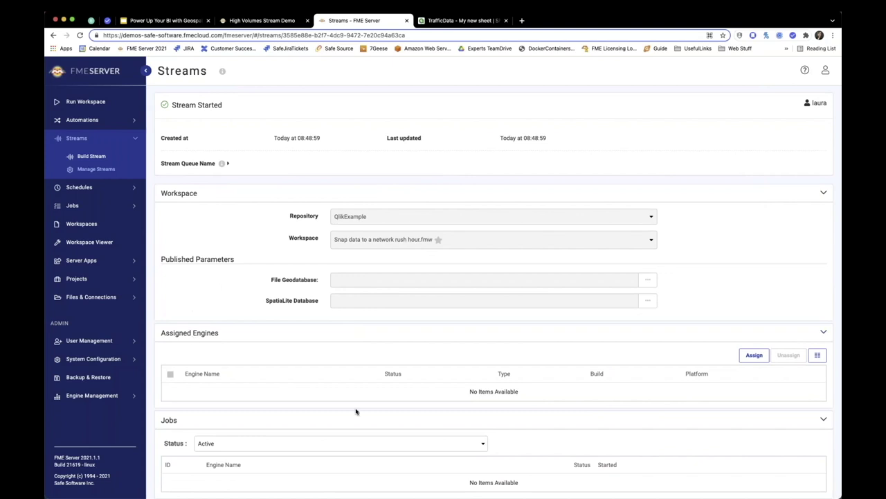
click(755, 355)
click(390, 278)
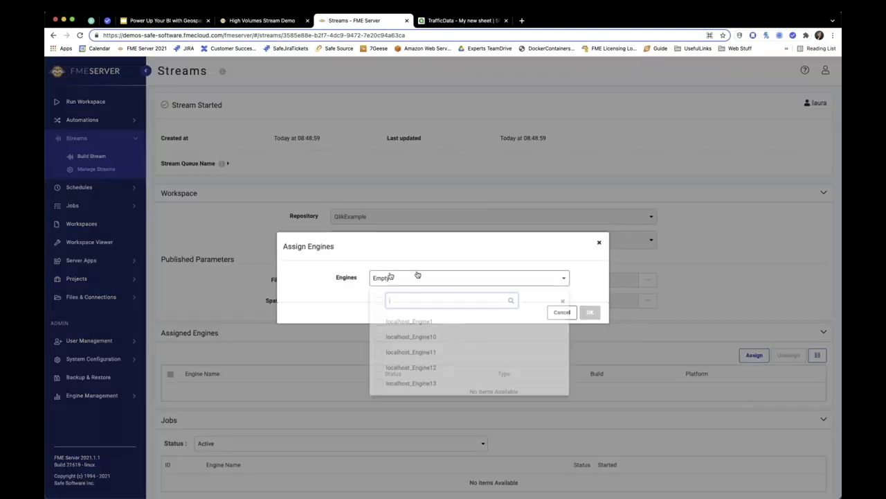
scroll(403, 327, down, 3)
scroll(401, 326, up, 5)
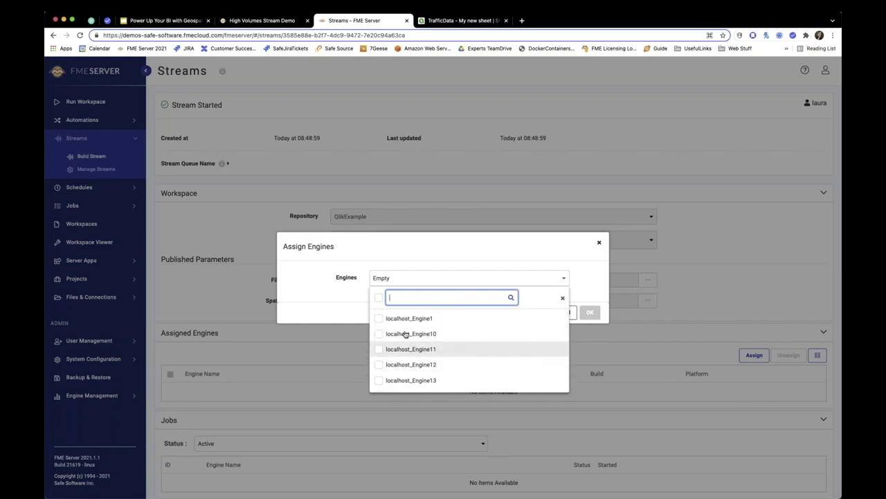
click(564, 313)
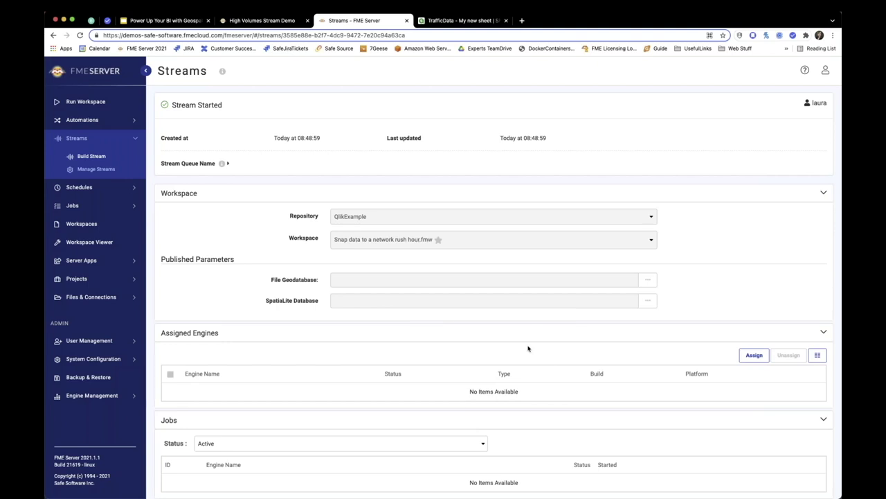
Switch to the TrafficData sheet in Qlik Sense, refresh the lost session and hide the Geometry point layer on the map
click(441, 22)
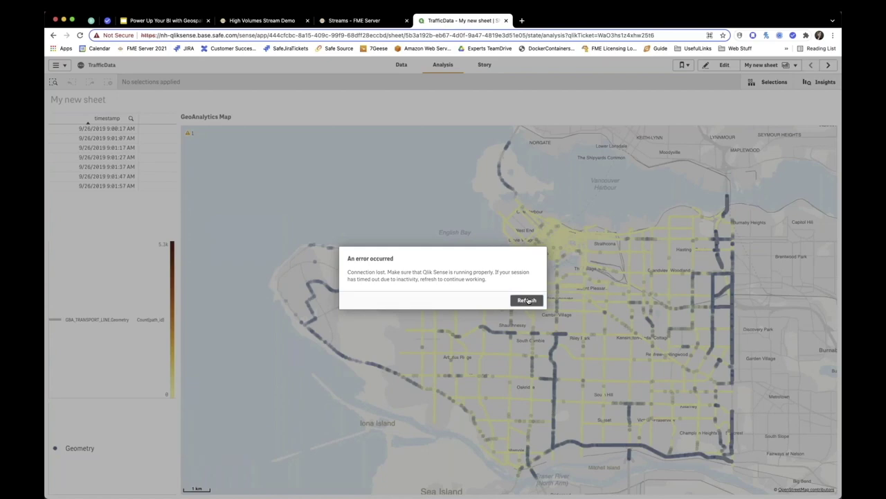
click(529, 299)
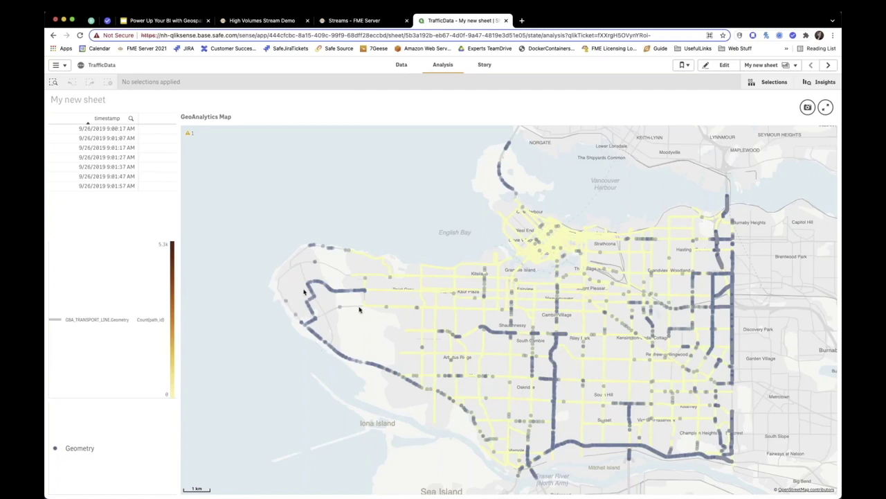
right_click(104, 437)
click(92, 430)
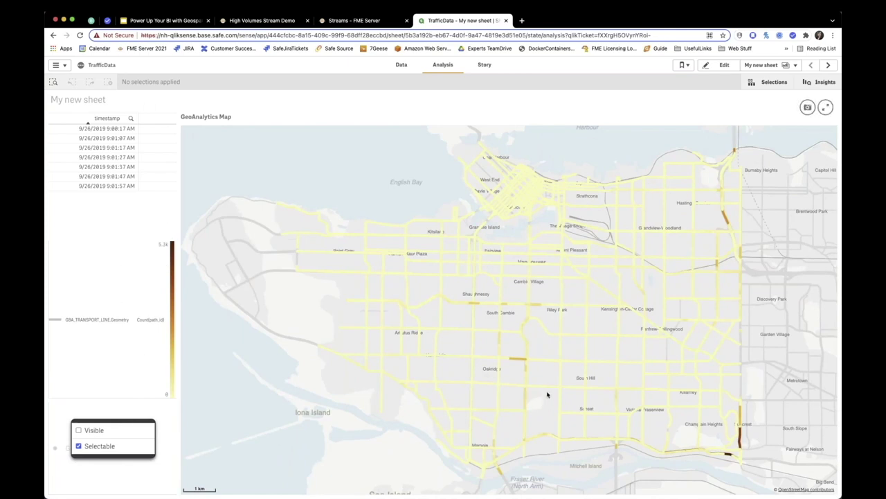
mouse_move(517, 358)
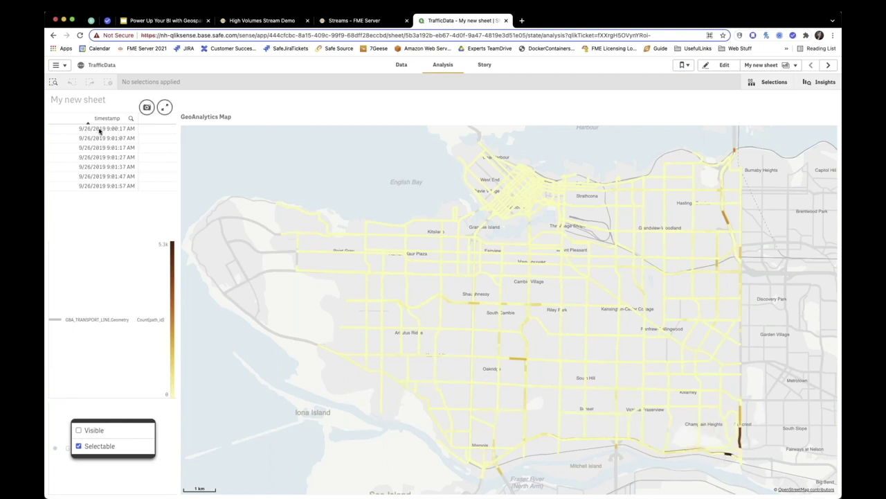
Filter the traffic map to only the 9/26/2019 9:01:27 AM timestamp and examine the busiest road segments
click(102, 176)
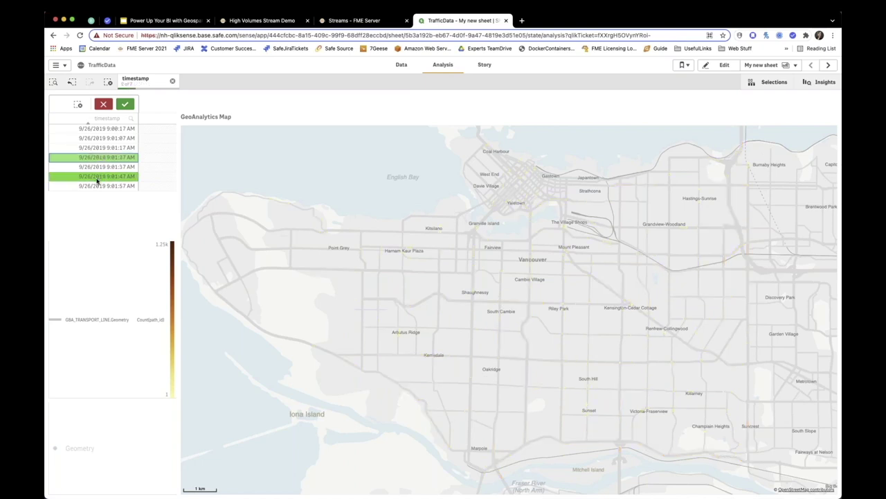
click(100, 178)
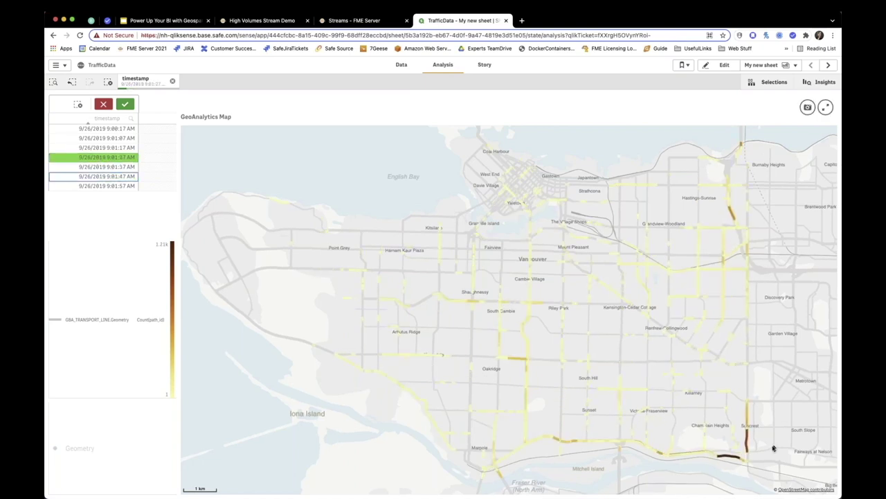
mouse_move(748, 452)
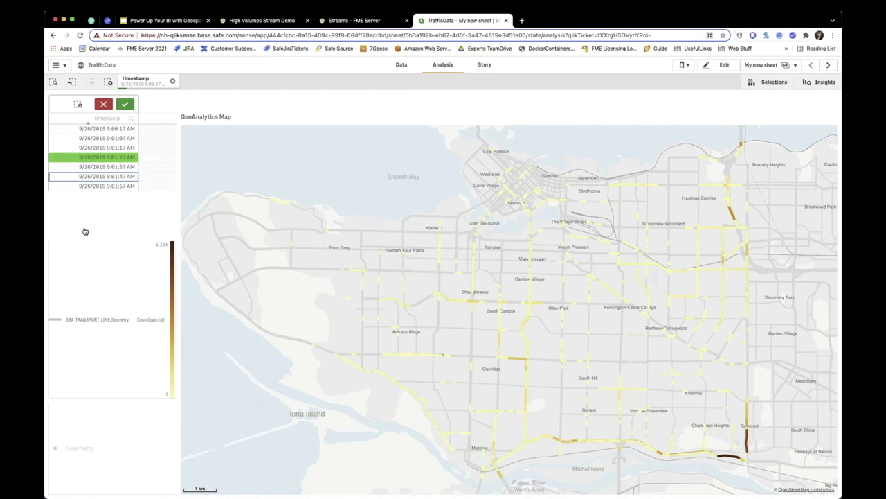
Switch to the Google Slides presentation, start the slideshow and advance to the Working with Streams of Data slide
click(147, 21)
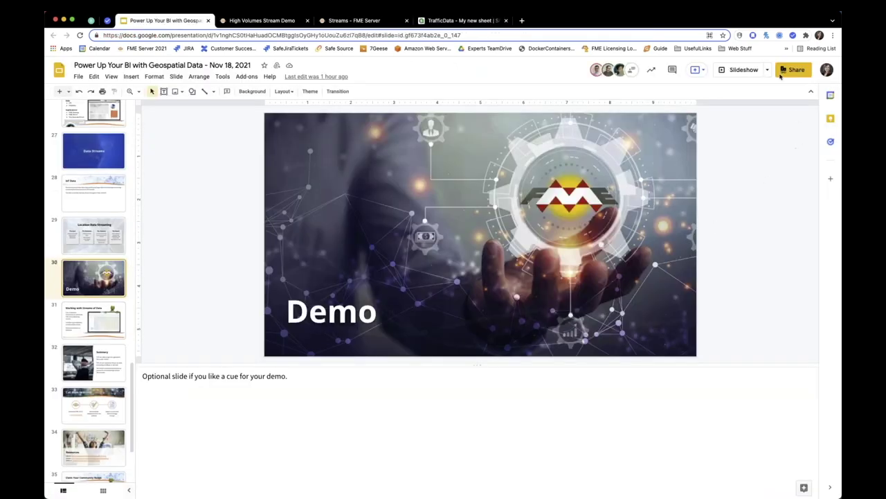
click(740, 70)
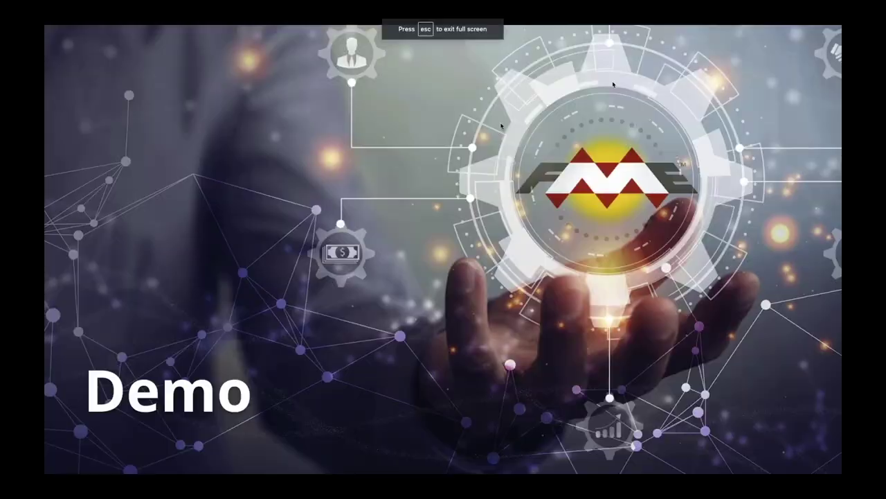
key(Right)
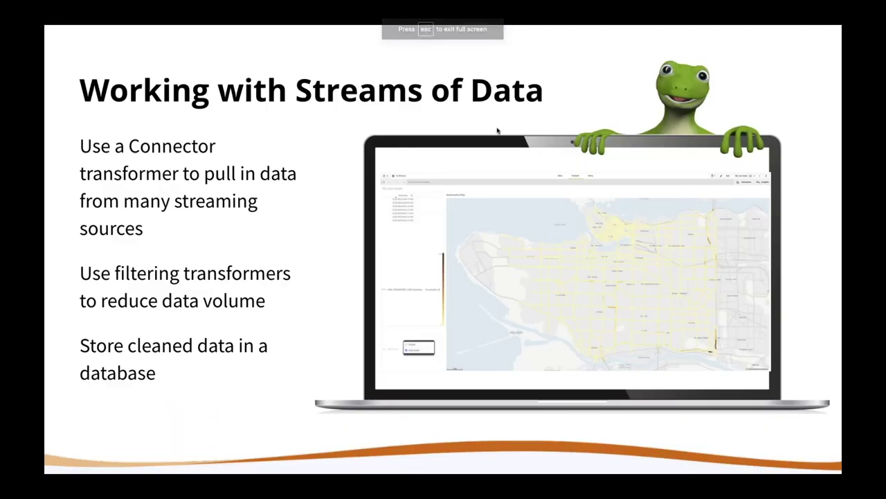